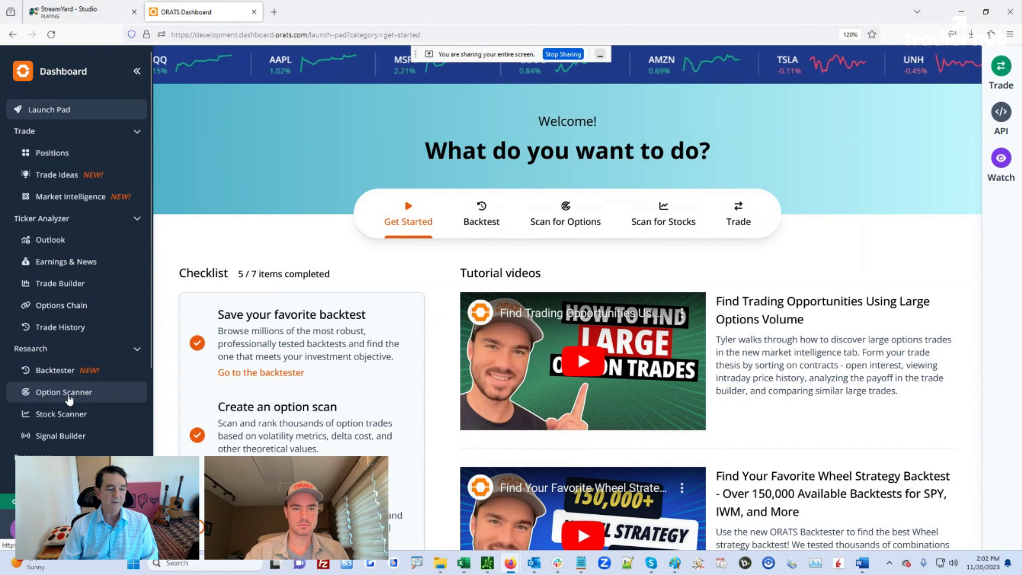
# Load the saved option scan "SELL earnings this week" and apply the "new Earnings prediction SELL" stock scan to it.
pyautogui.click(69, 395)
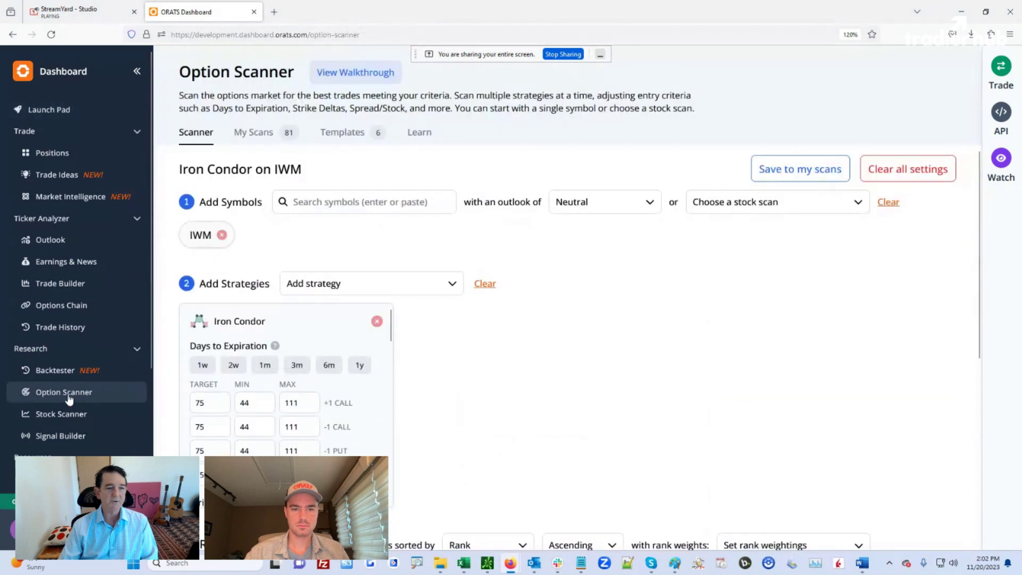
pyautogui.click(259, 134)
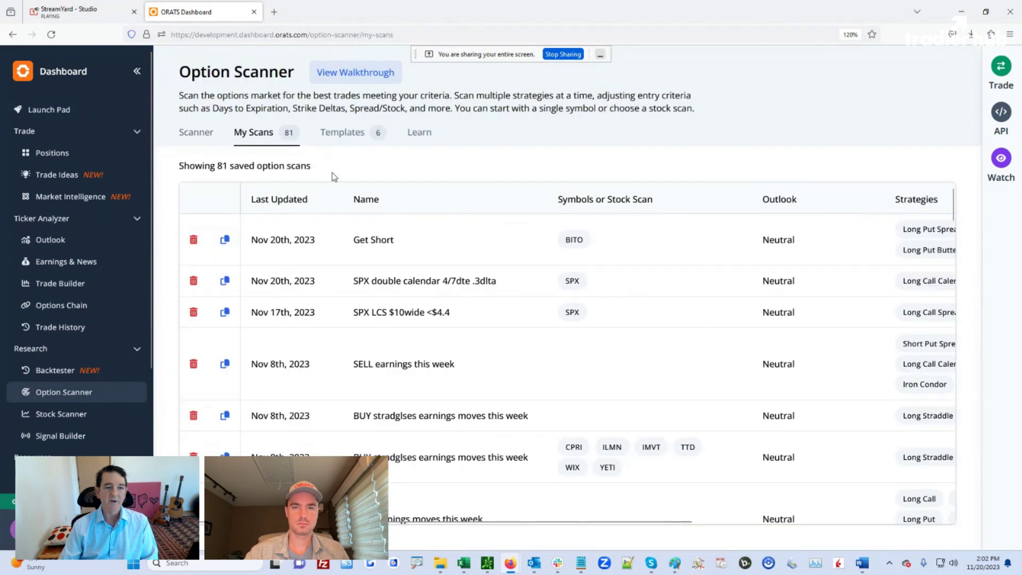
pyautogui.click(415, 368)
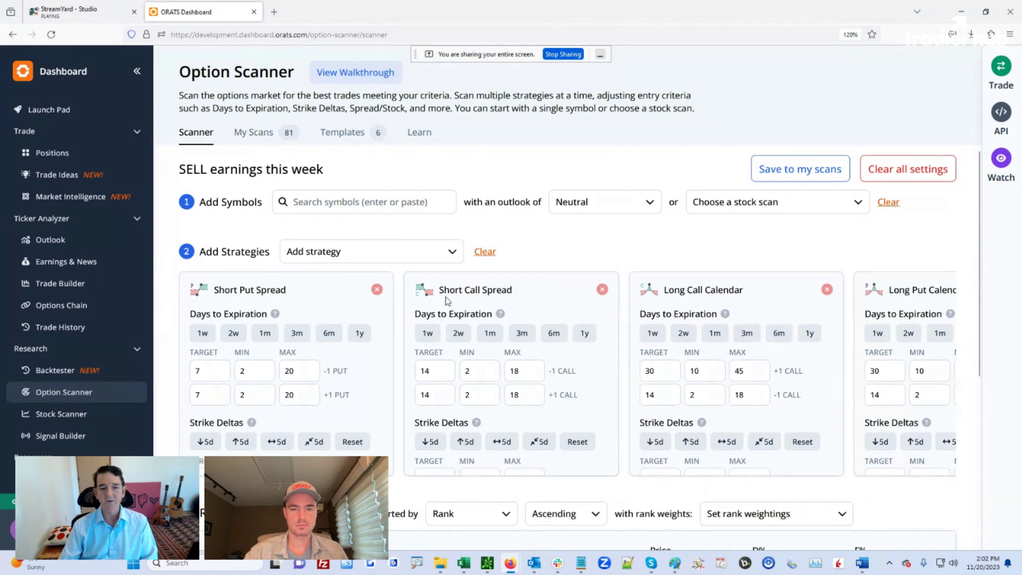
pyautogui.click(733, 206)
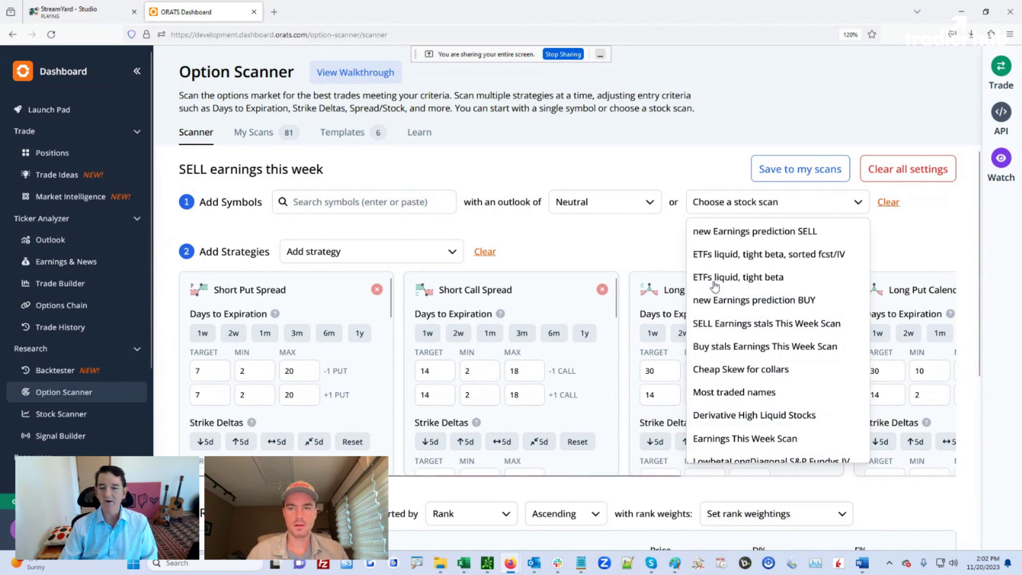
pyautogui.click(770, 240)
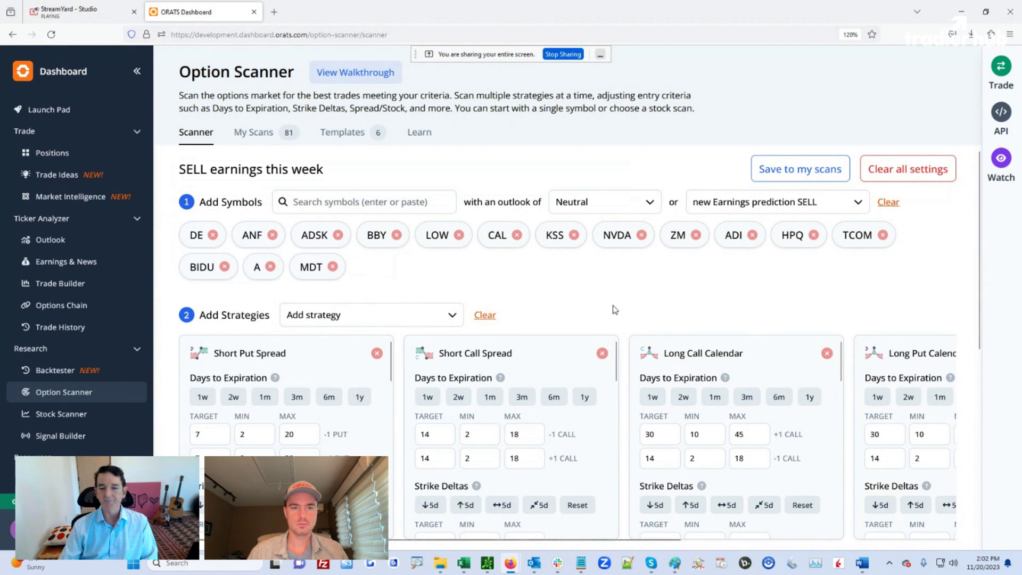
# Review the scan's strategies, including Short Put Spread, Short Call Spread and Long Call Calendar, with their expiration settings.
pyautogui.scroll(-2, 613, 306)
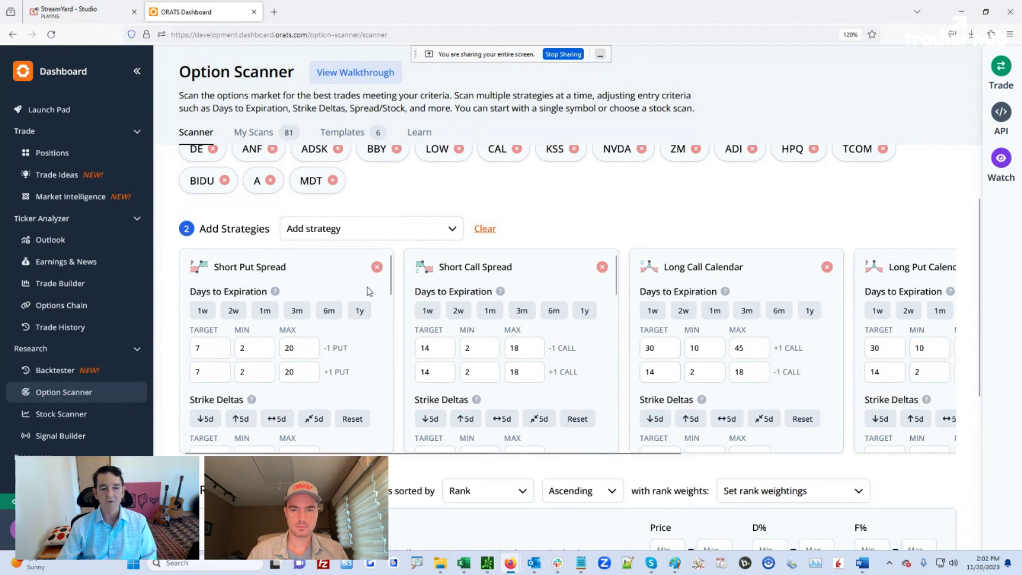
pyautogui.moveTo(453, 263); pyautogui.dragTo(478, 266)
pyautogui.moveTo(665, 267); pyautogui.dragTo(692, 268)
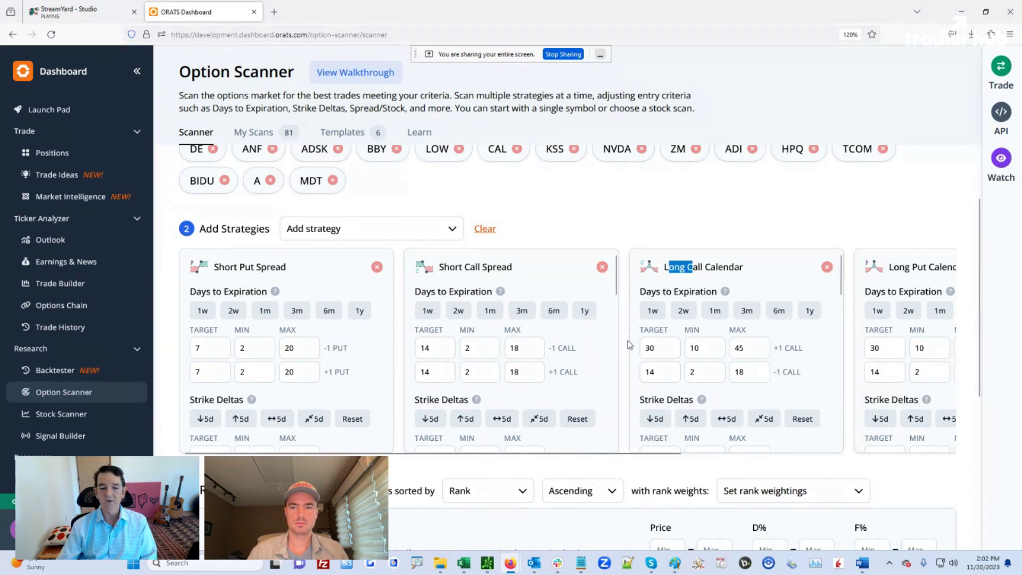
pyautogui.scroll(-2, 627, 340)
pyautogui.scroll(2, 627, 340)
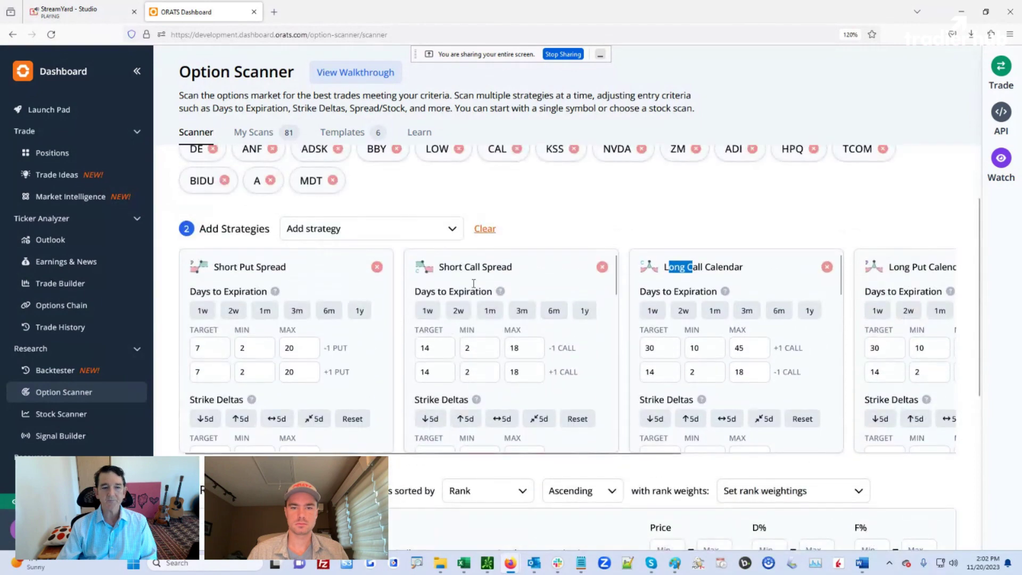
pyautogui.scroll(2, 373, 209)
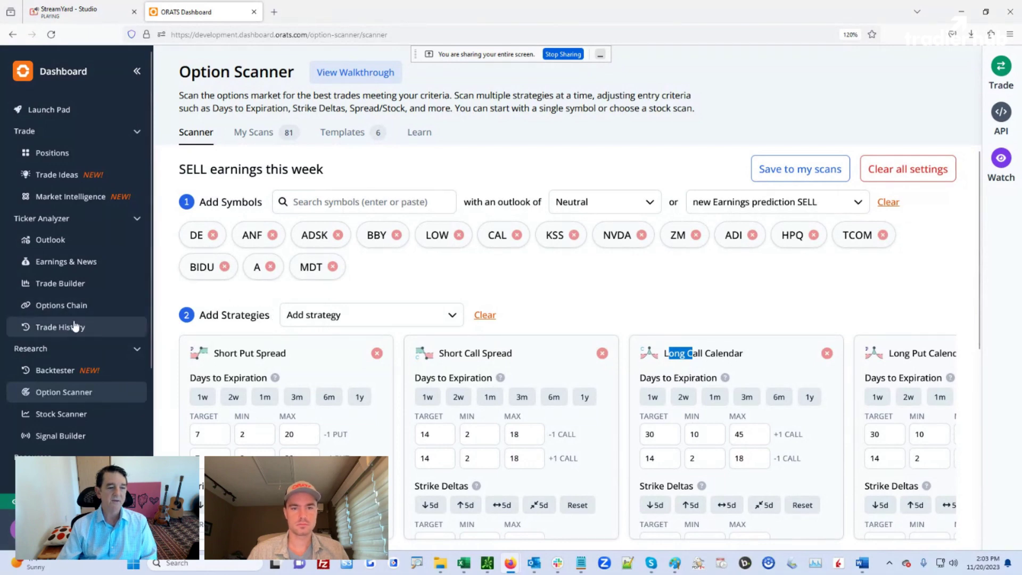
# Open the trade history for the ticker PANW (Palo Alto Networks Inc).
pyautogui.click(46, 330)
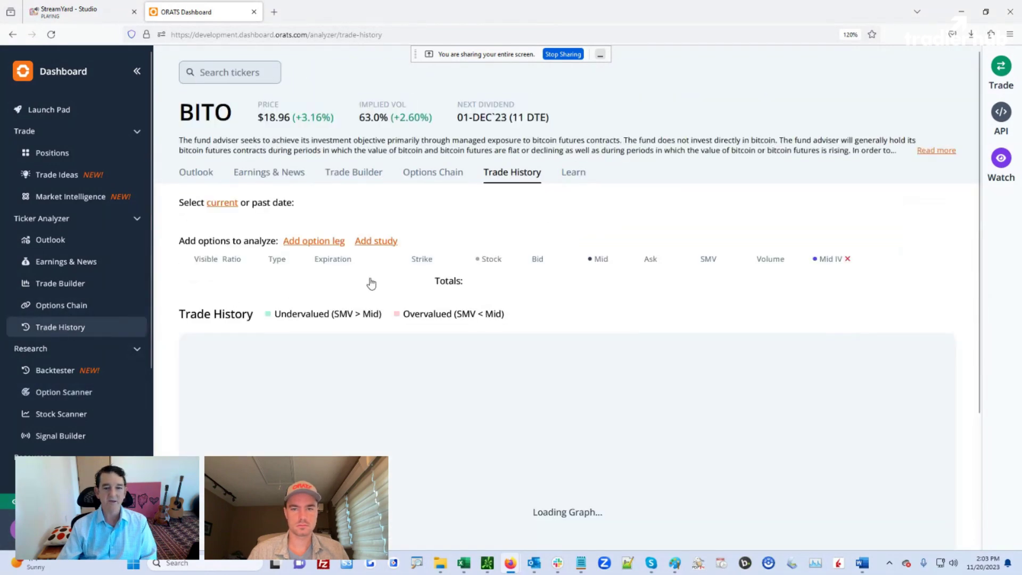
pyautogui.click(213, 71)
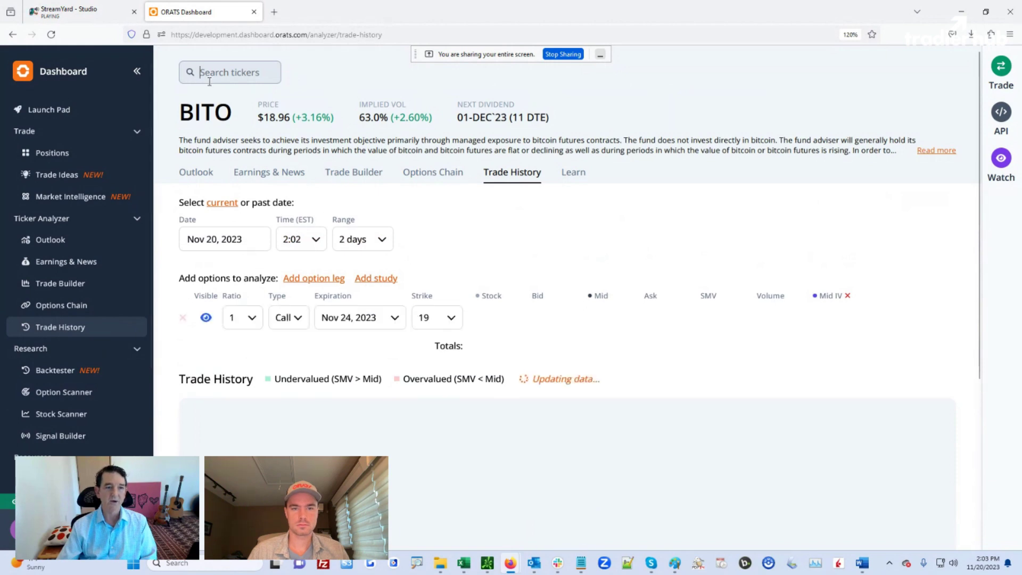
pyautogui.write('panw')
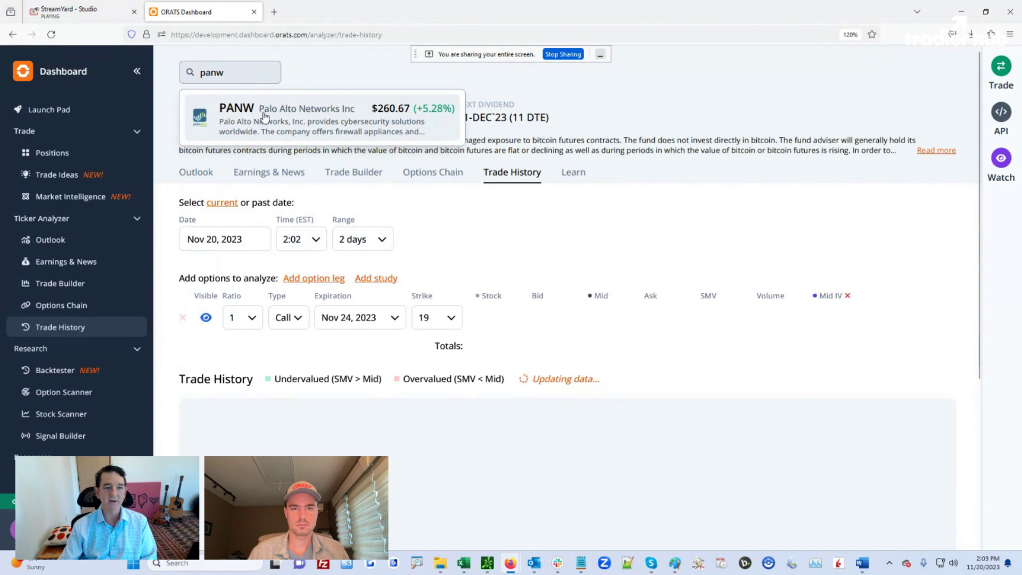
pyautogui.click(264, 117)
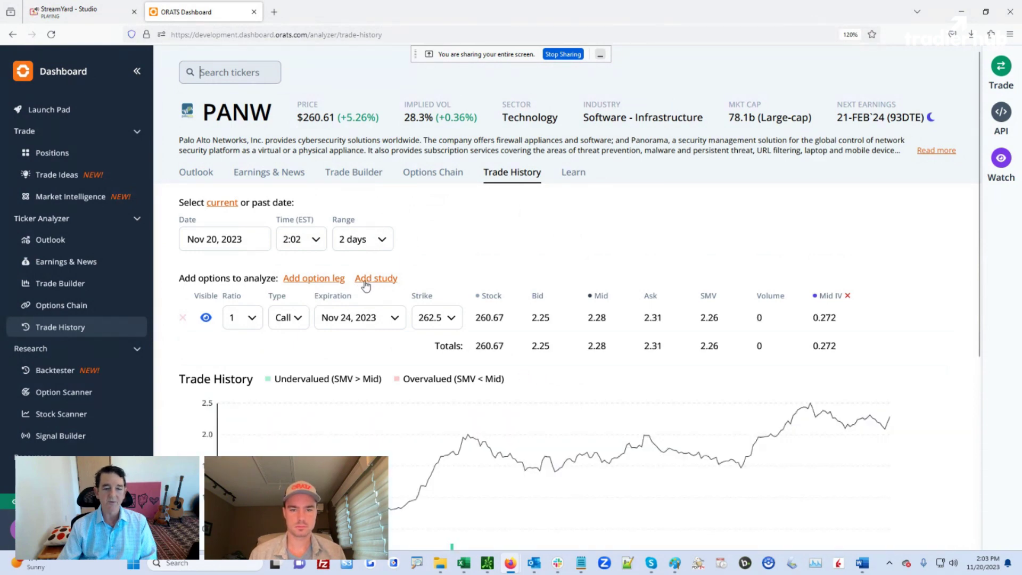
# Add a second option leg to the PANW analysis and set both legs' type to Put.
pyautogui.click(327, 279)
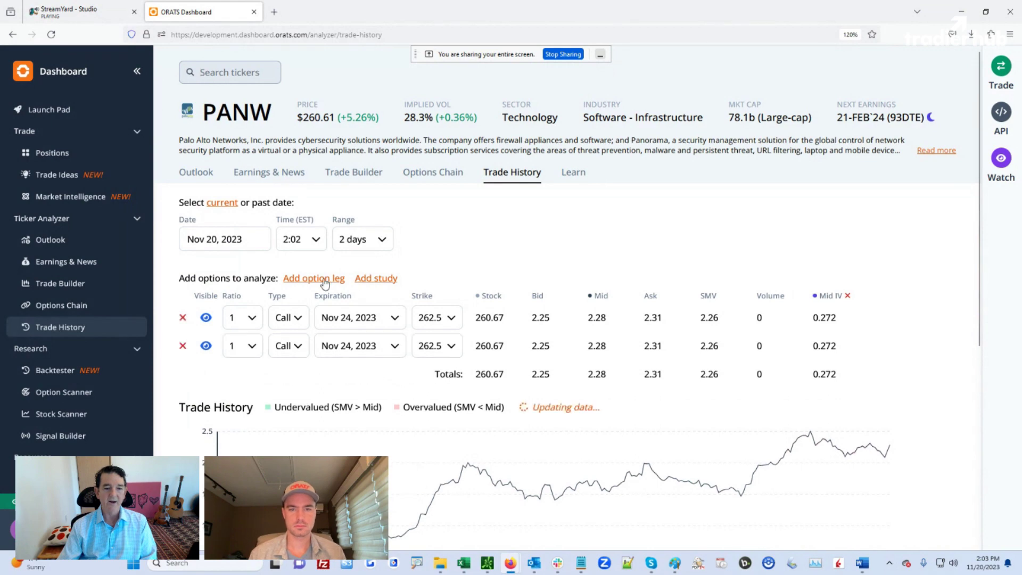
pyautogui.click(297, 321)
pyautogui.click(287, 369)
pyautogui.click(290, 350)
pyautogui.click(285, 395)
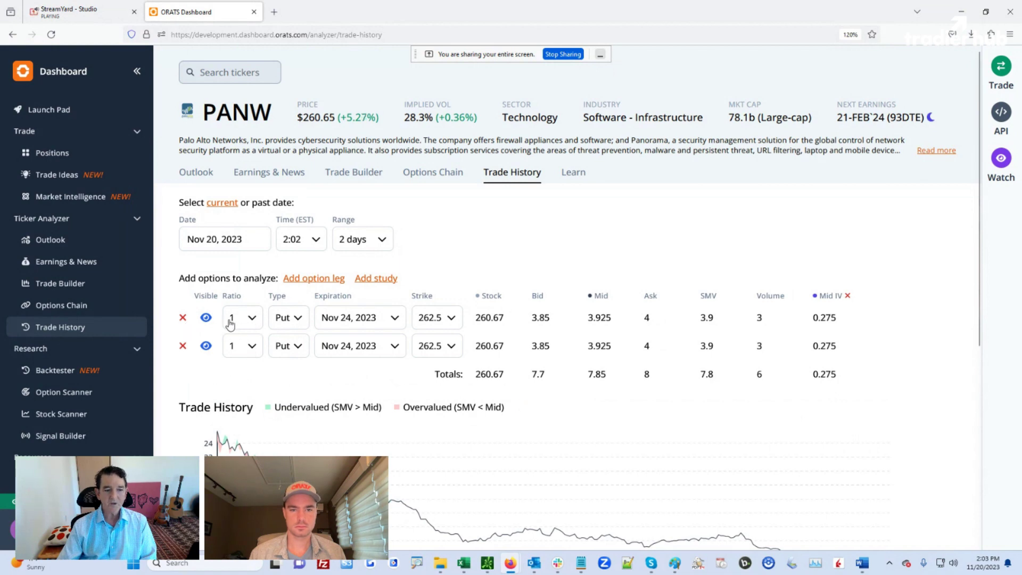
# Set the first leg's ratio to -1 and the analysis date to Nov 17, 2023.
pyautogui.click(247, 319)
pyautogui.scroll(-3, 242, 394)
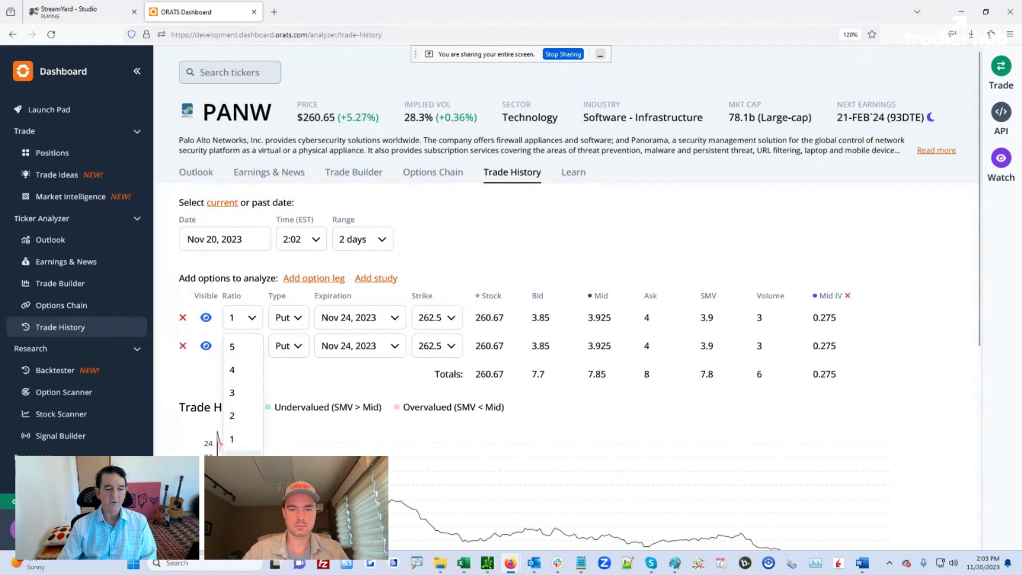
pyautogui.click(391, 318)
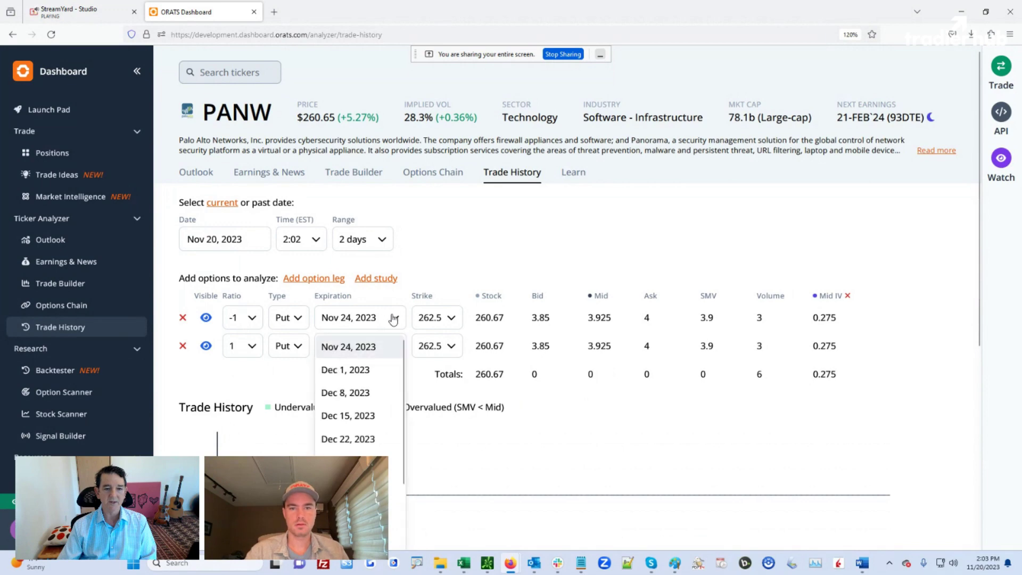
pyautogui.click(228, 242)
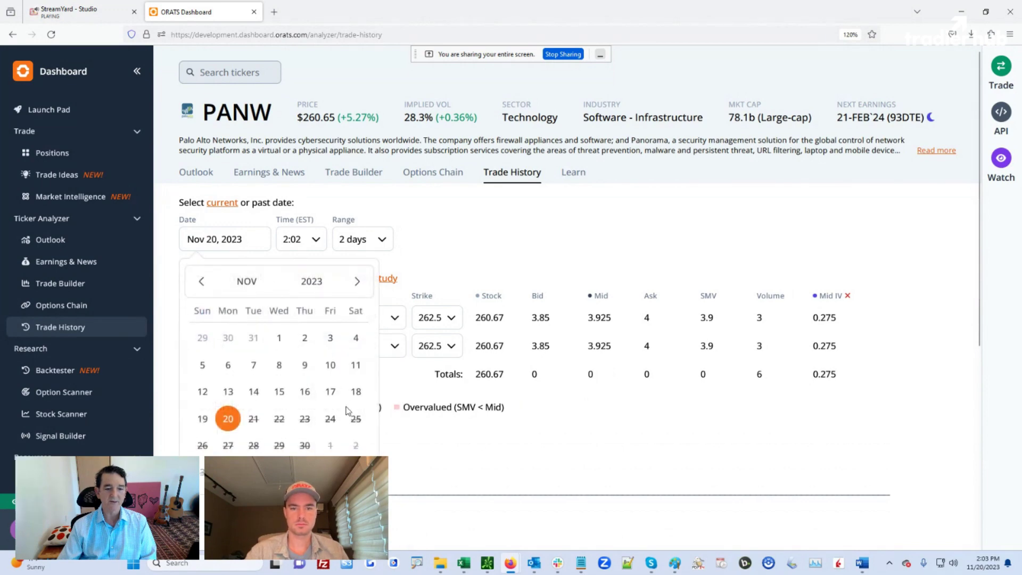
pyautogui.click(330, 394)
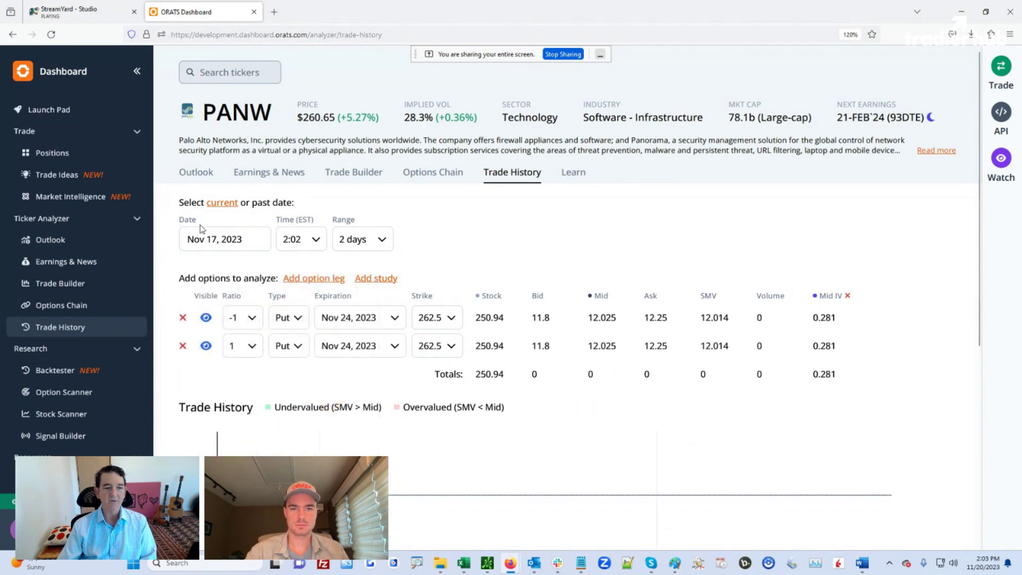
# Set the first leg's expiration to Nov 17, 2023 and the strike of both put legs to 255.
pyautogui.click(387, 321)
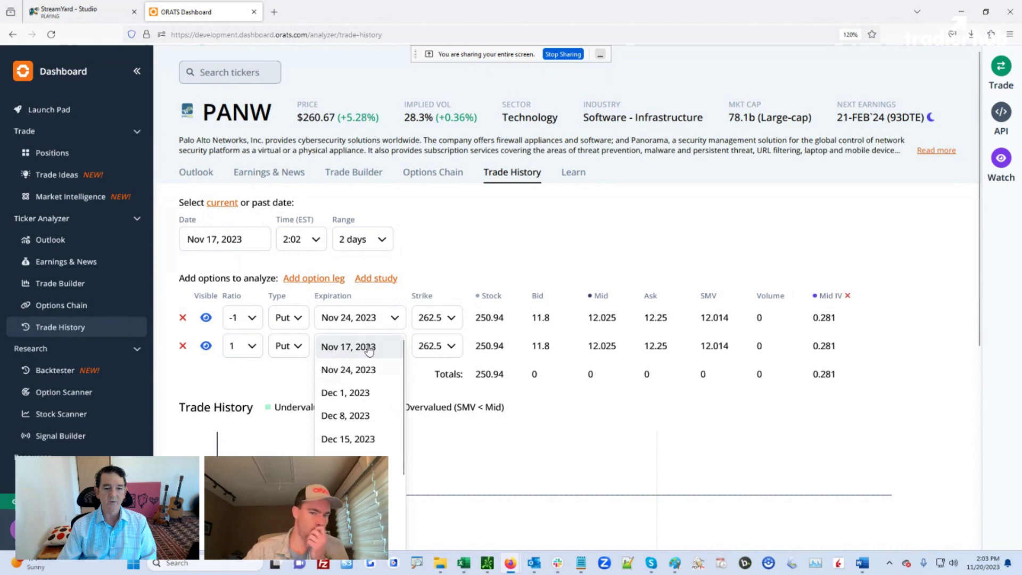
pyautogui.click(371, 345)
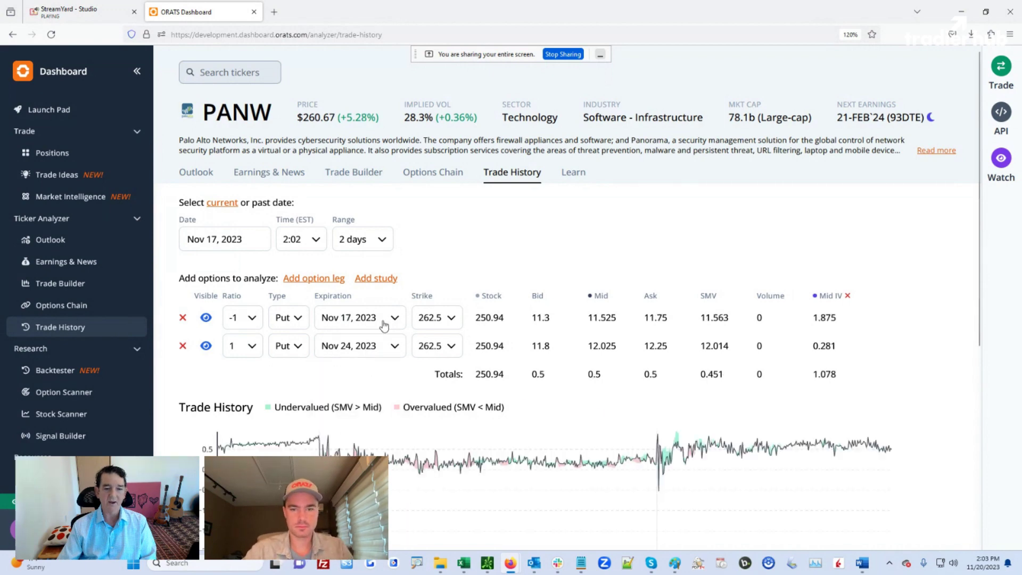
pyautogui.click(440, 320)
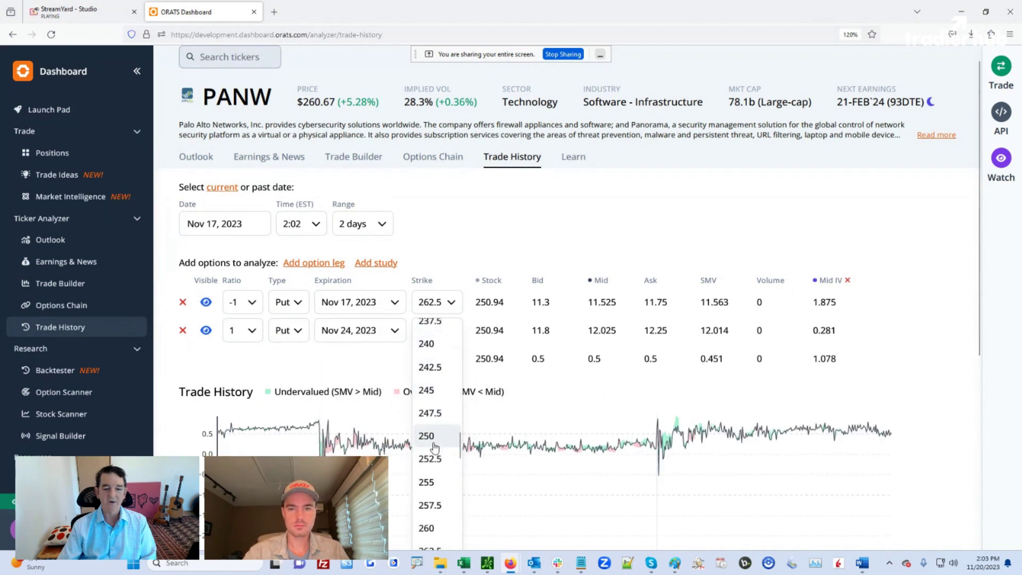
pyautogui.click(429, 481)
pyautogui.click(451, 332)
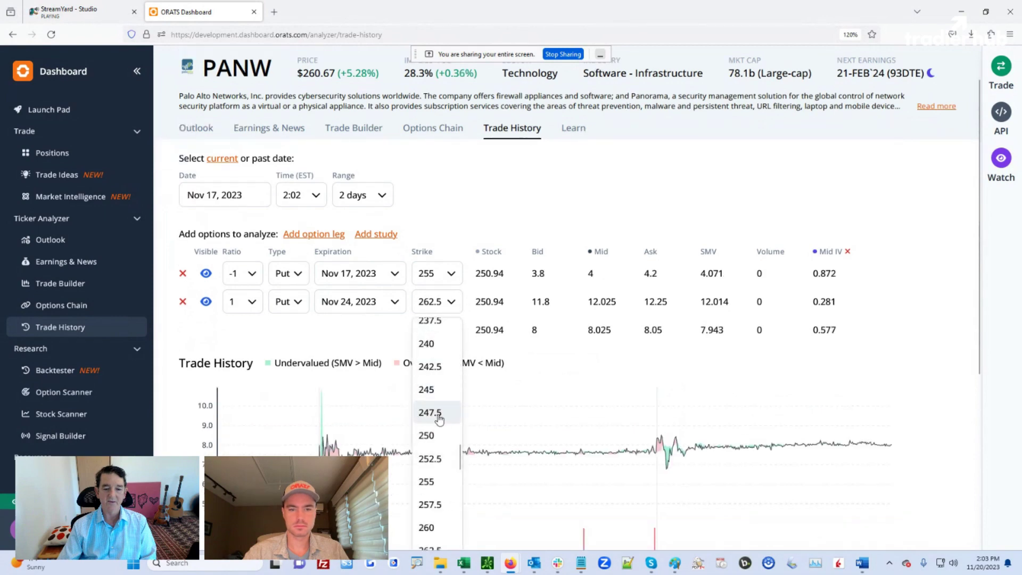
pyautogui.click(426, 481)
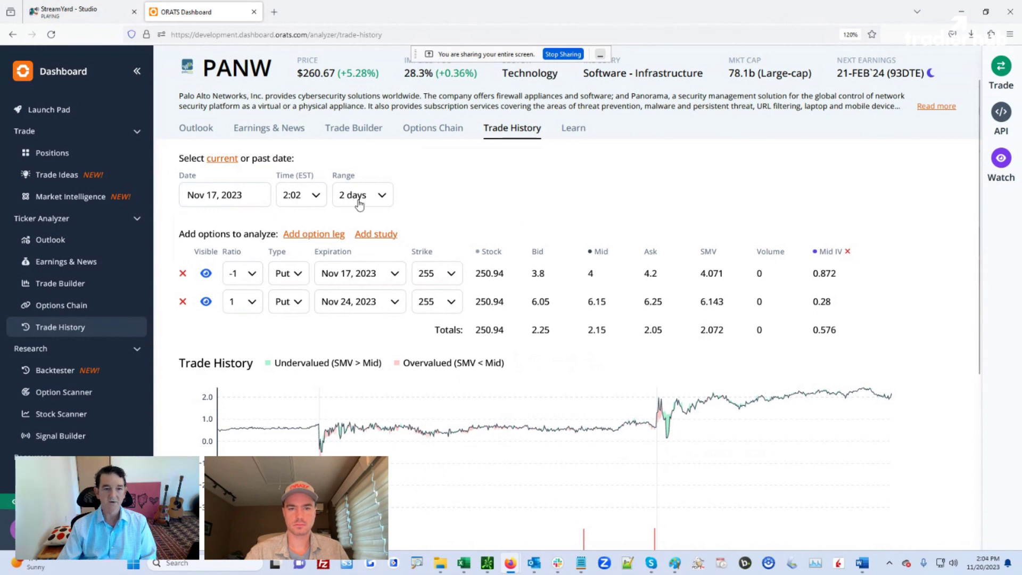
# Set the trade history range to 1 week and examine the spread's price and implied volatility charts.
pyautogui.click(384, 201)
pyautogui.click(353, 314)
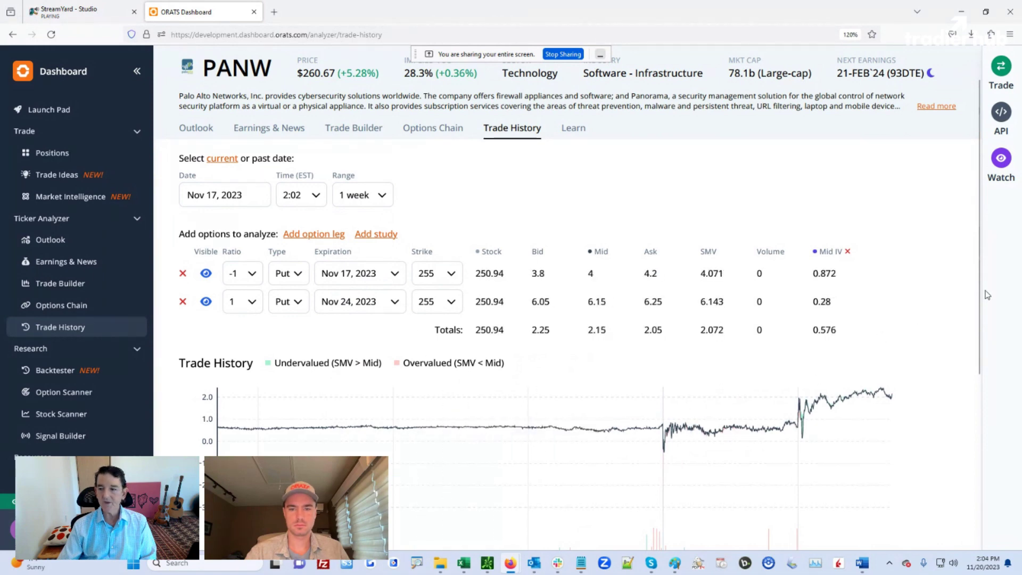
pyautogui.moveTo(985, 294); pyautogui.dragTo(985, 371)
pyautogui.scroll(1, 622, 243)
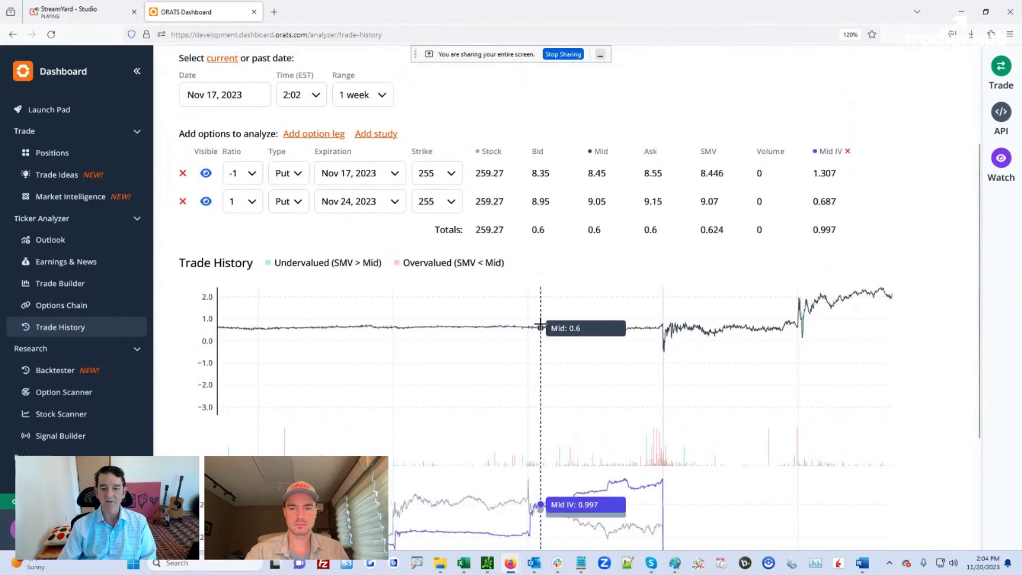
pyautogui.moveTo(978, 327); pyautogui.dragTo(979, 434)
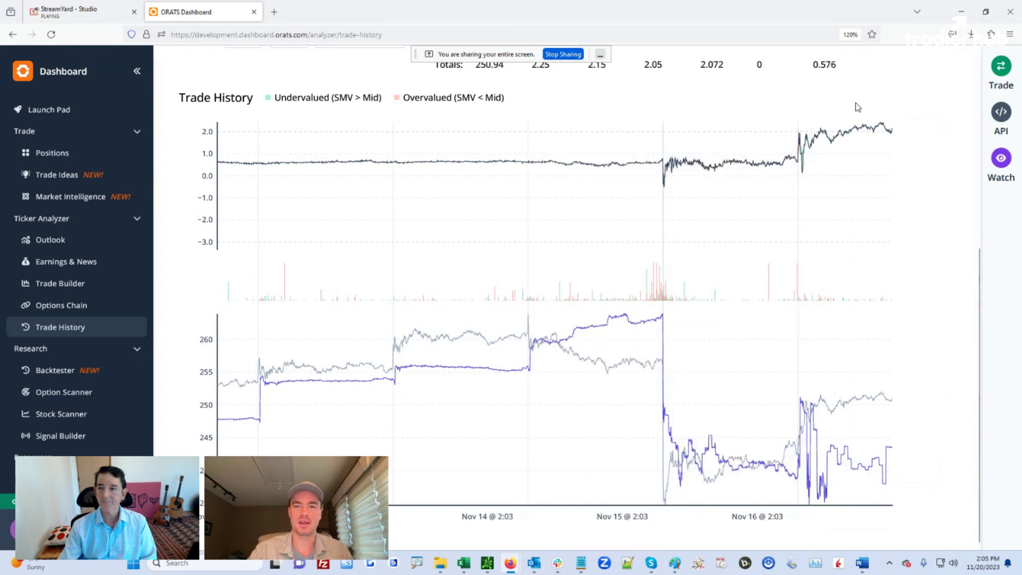
# Browse the analysis date calendar back to August 2022 to check how far the history goes, and close it.
pyautogui.moveTo(978, 258); pyautogui.dragTo(976, 70)
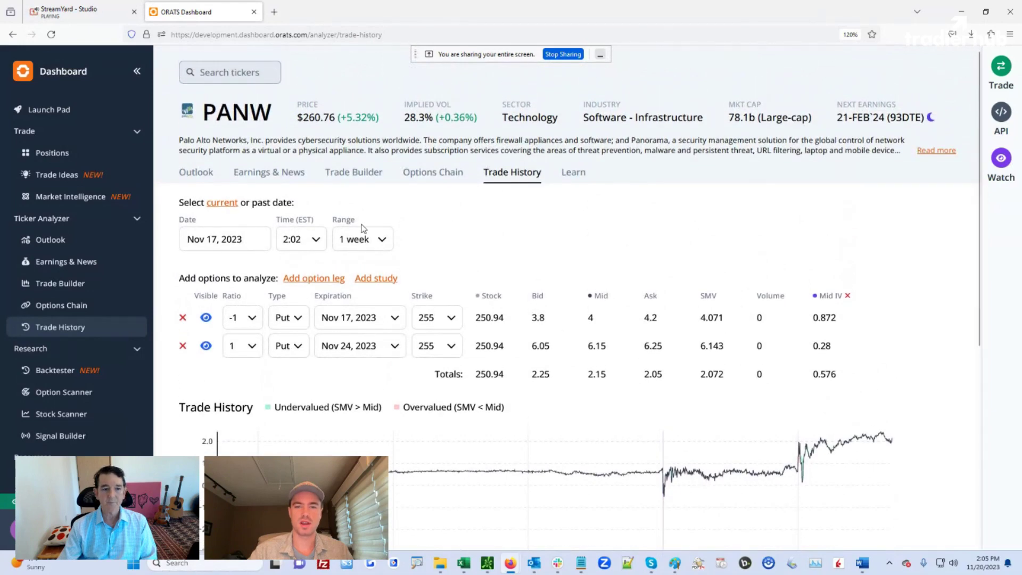
pyautogui.click(213, 240)
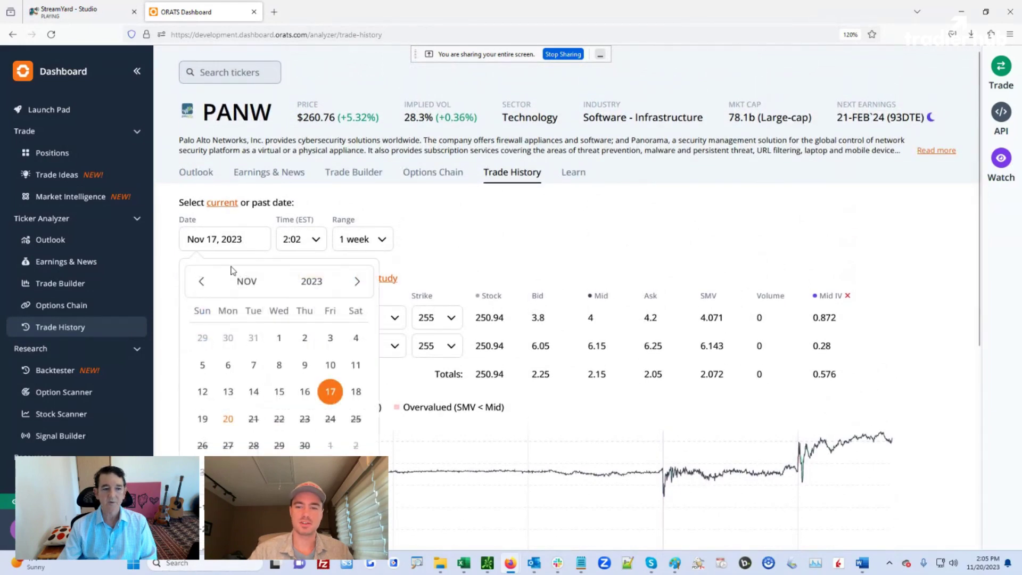
pyautogui.click(202, 281)
pyautogui.click(202, 282)
pyautogui.click(202, 281)
pyautogui.click(201, 281)
pyautogui.click(202, 281)
pyautogui.click(202, 282)
pyautogui.click(202, 282)
pyautogui.click(202, 282)
pyautogui.click(202, 282)
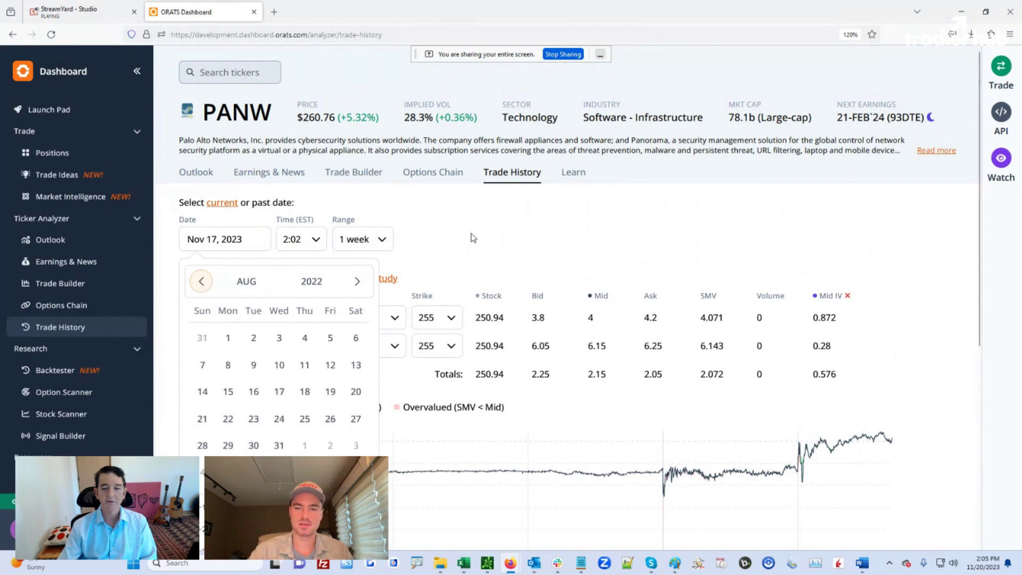
pyautogui.click(472, 235)
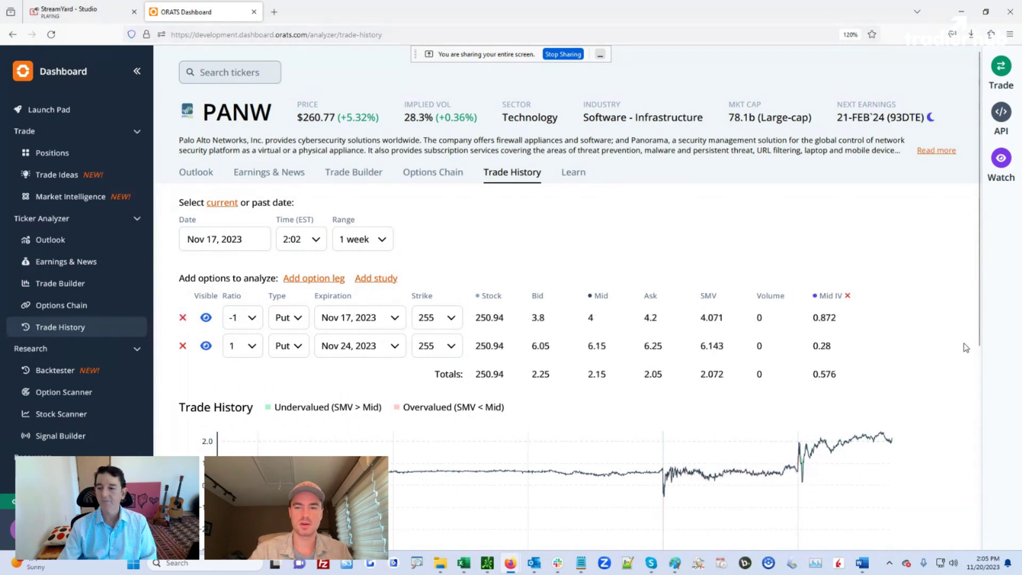
# Inspect the calendar spread's mid price and mid IV along the one-week history chart, including around Nov 16.
pyautogui.scroll(-5, 709, 441)
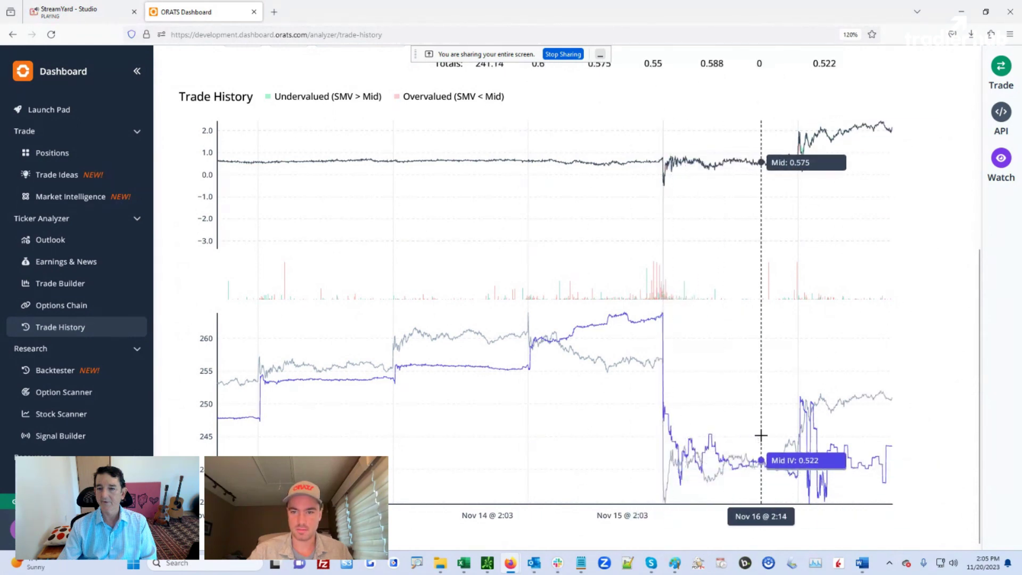
pyautogui.moveTo(982, 410); pyautogui.dragTo(985, 254)
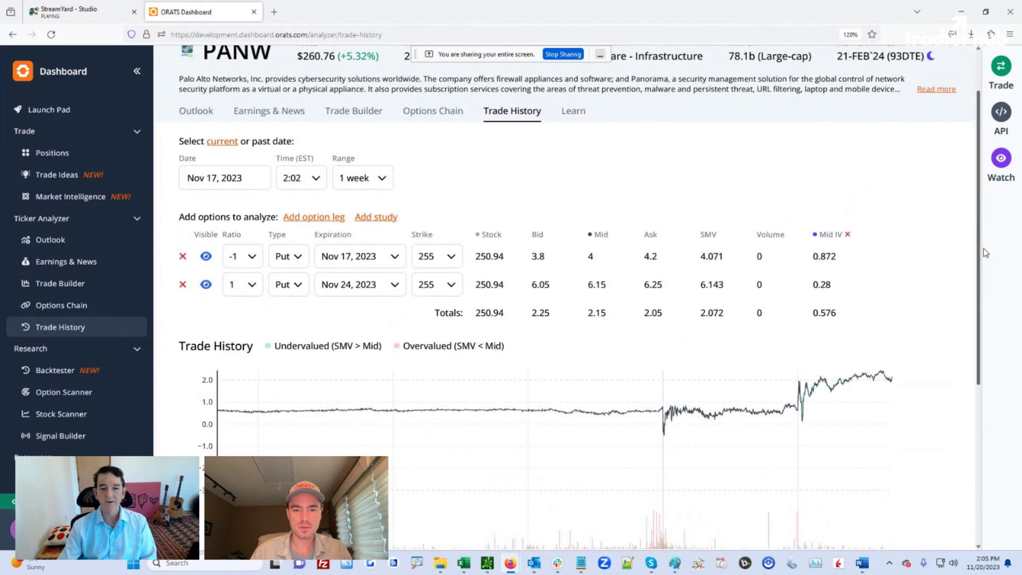
pyautogui.scroll(-1, 986, 253)
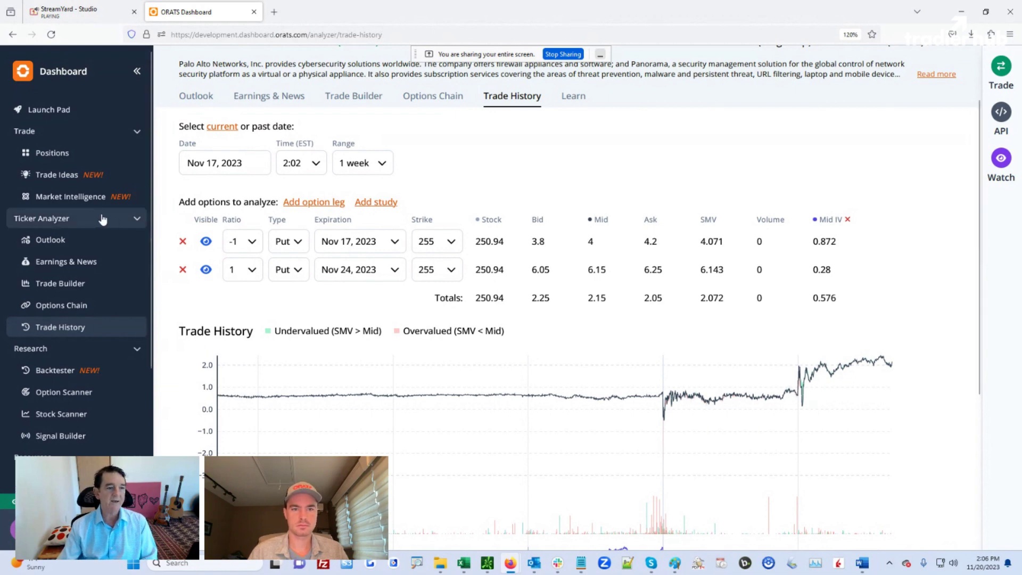
# Open the Backtester and look through the ticker symbols that backtests can be shown for.
pyautogui.click(66, 374)
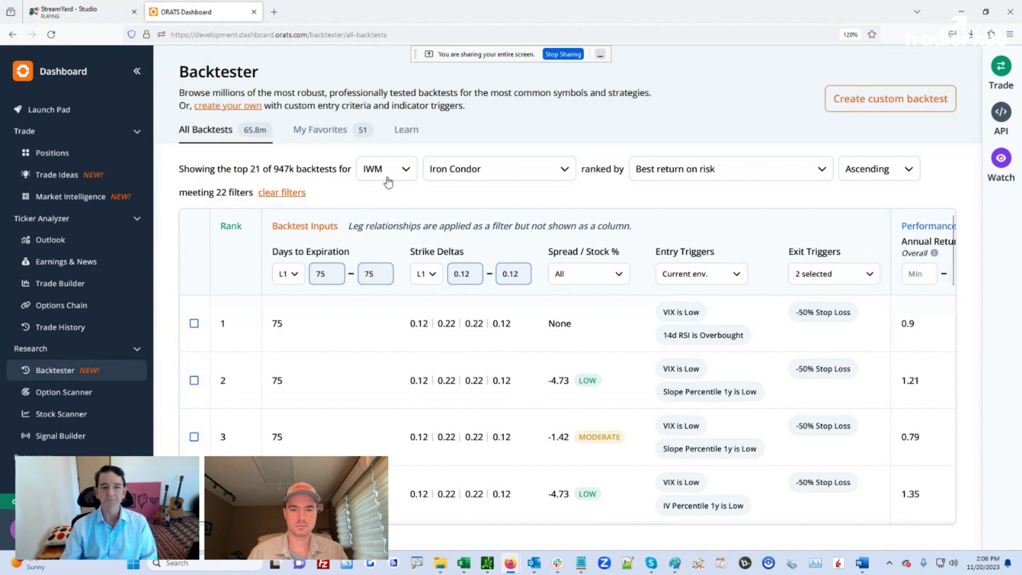
pyautogui.click(405, 171)
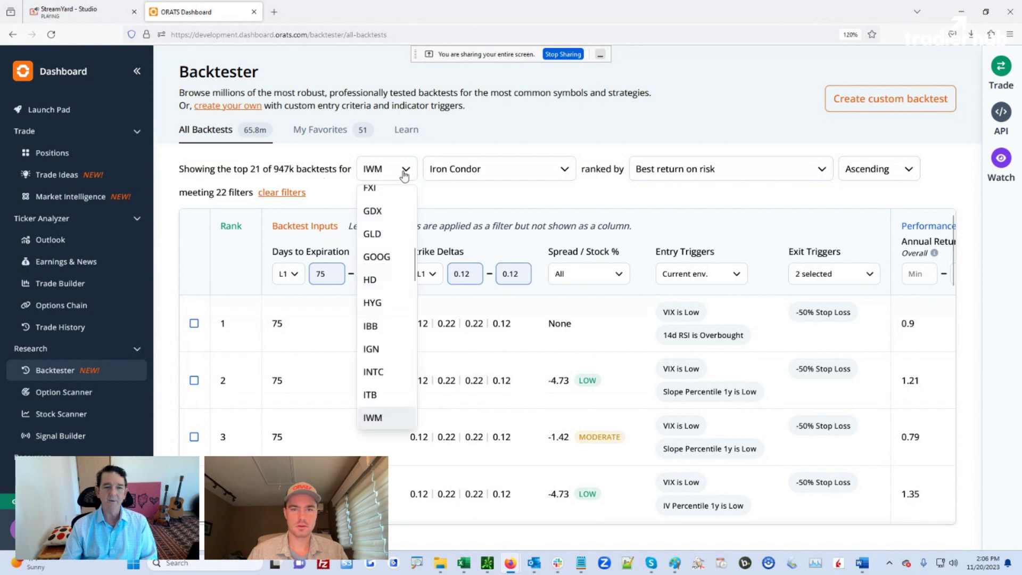
pyautogui.scroll(-5, 395, 257)
pyautogui.scroll(-2, 392, 289)
pyautogui.scroll(10, 393, 289)
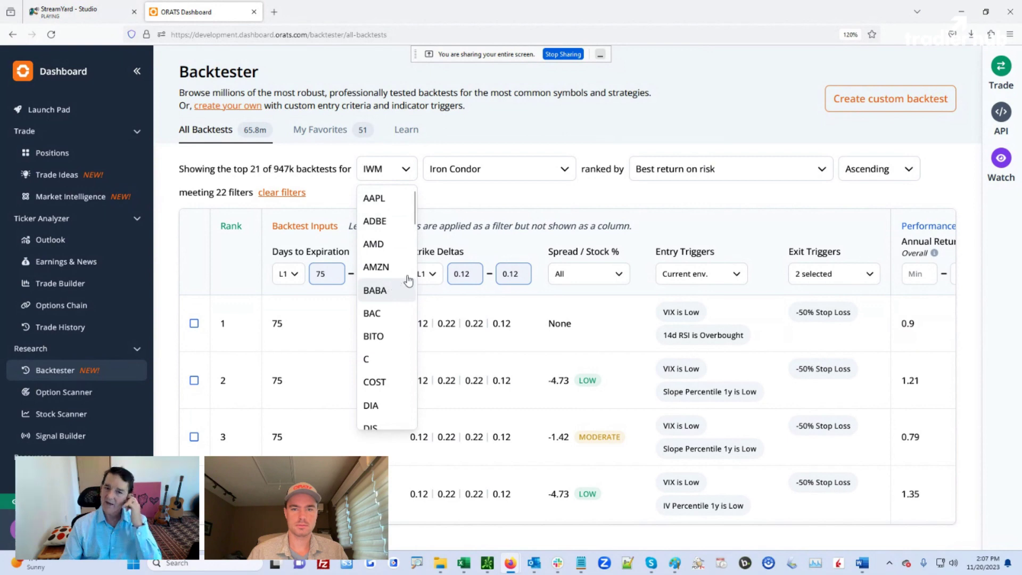
# Look through the strategy types offered for the backtests and close the list with Iron Condor kept.
pyautogui.click(563, 171)
pyautogui.scroll(-3, 485, 286)
pyautogui.scroll(3, 485, 287)
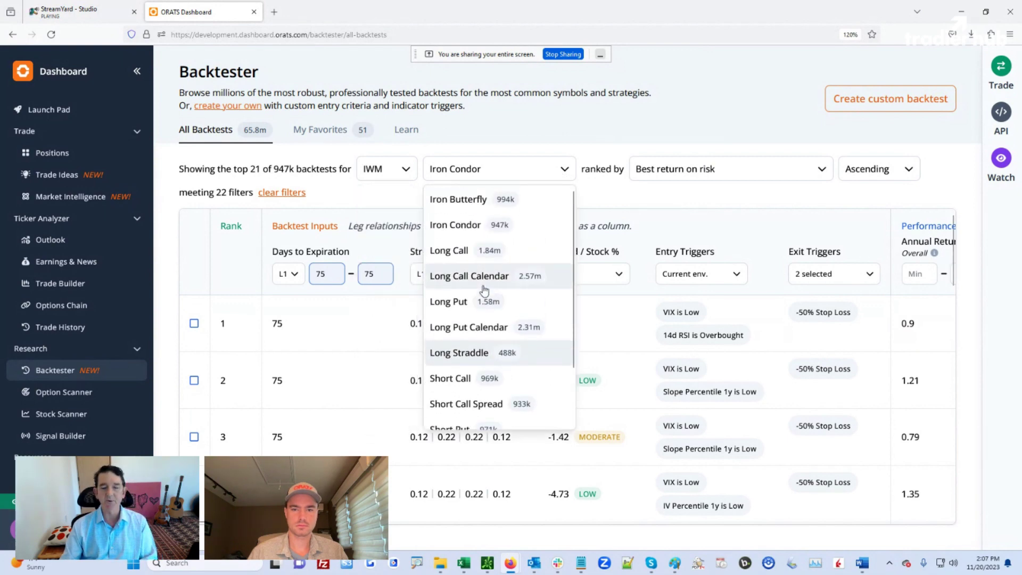
pyautogui.click(520, 136)
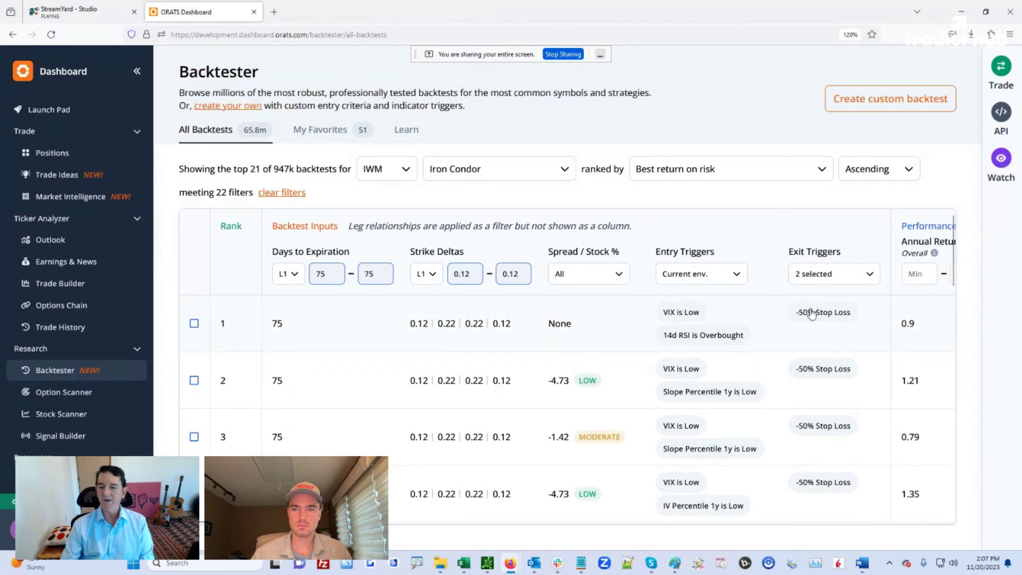
# Check the stop loss and profit target options of the exit triggers, and the VIX, SMA and RSI options of the entry triggers.
pyautogui.click(858, 277)
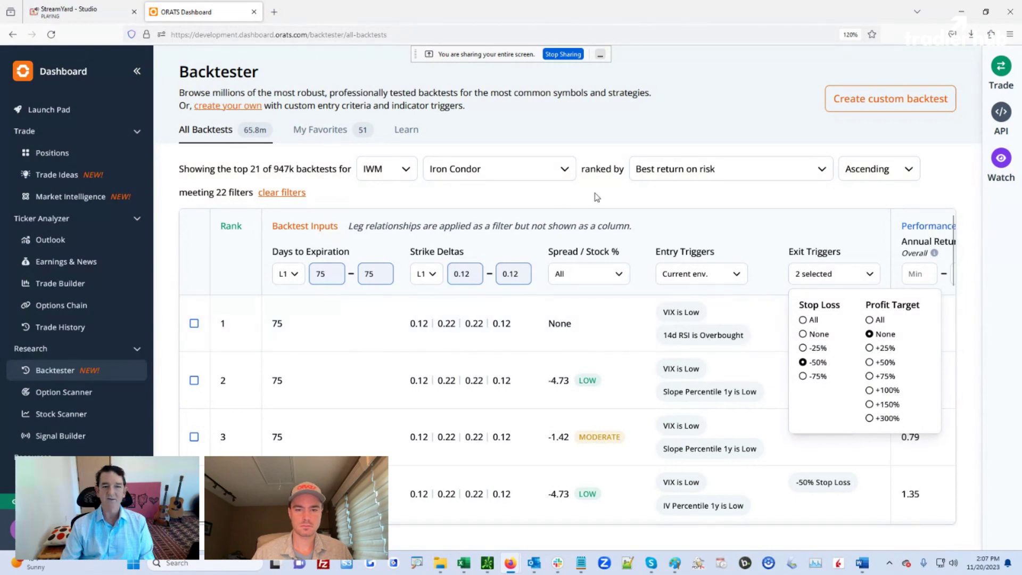
pyautogui.click(839, 229)
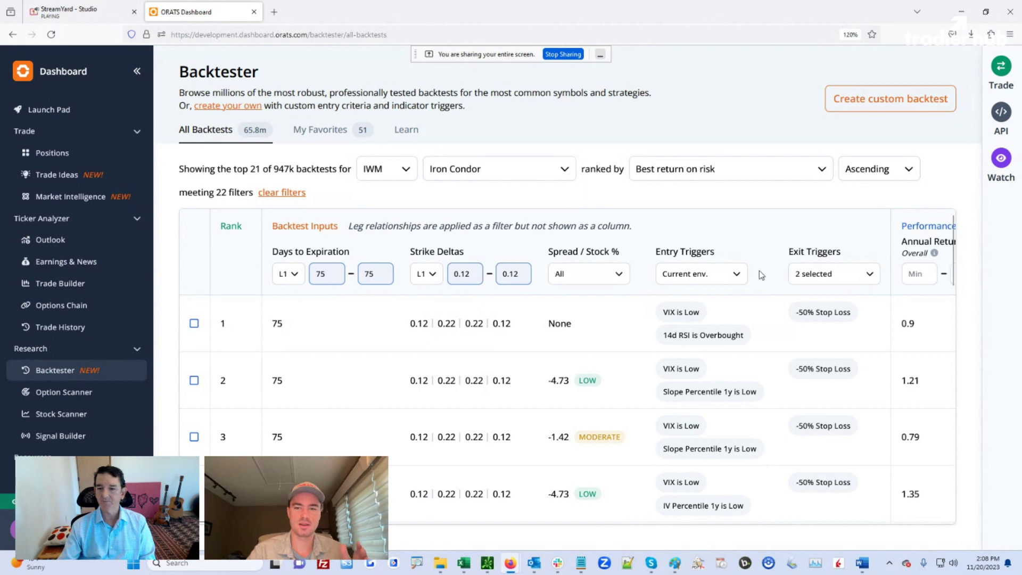
pyautogui.click(724, 284)
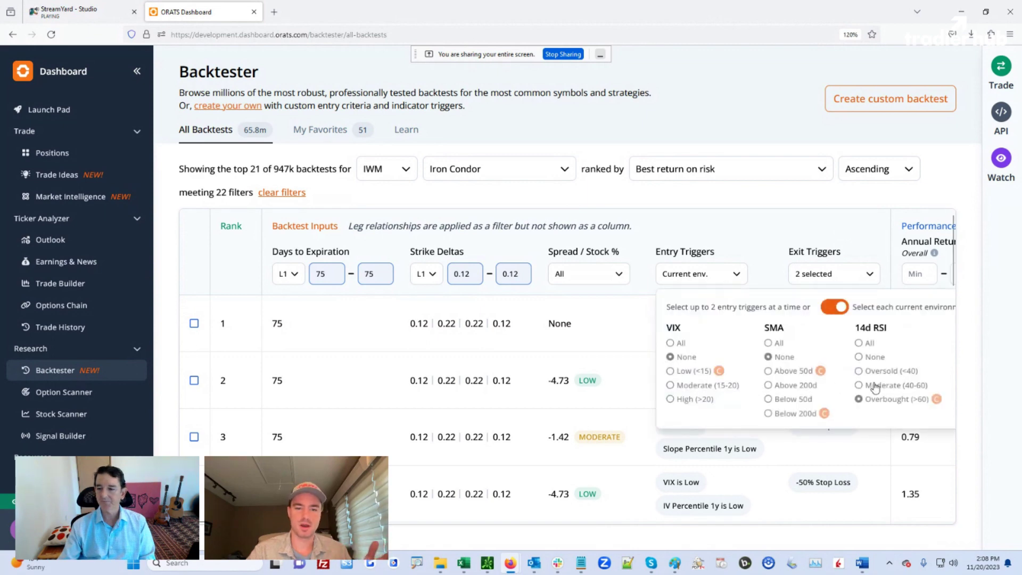
pyautogui.click(741, 232)
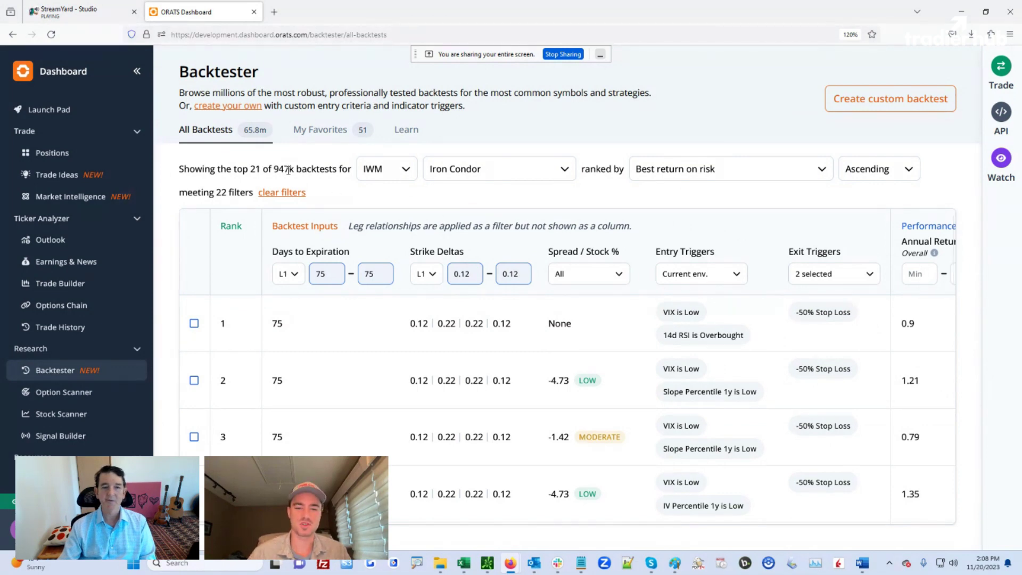
# Highlight the iron condor backtest count, switch the strategy to Long Call and highlight its count for comparison.
pyautogui.moveTo(273, 168); pyautogui.dragTo(295, 167)
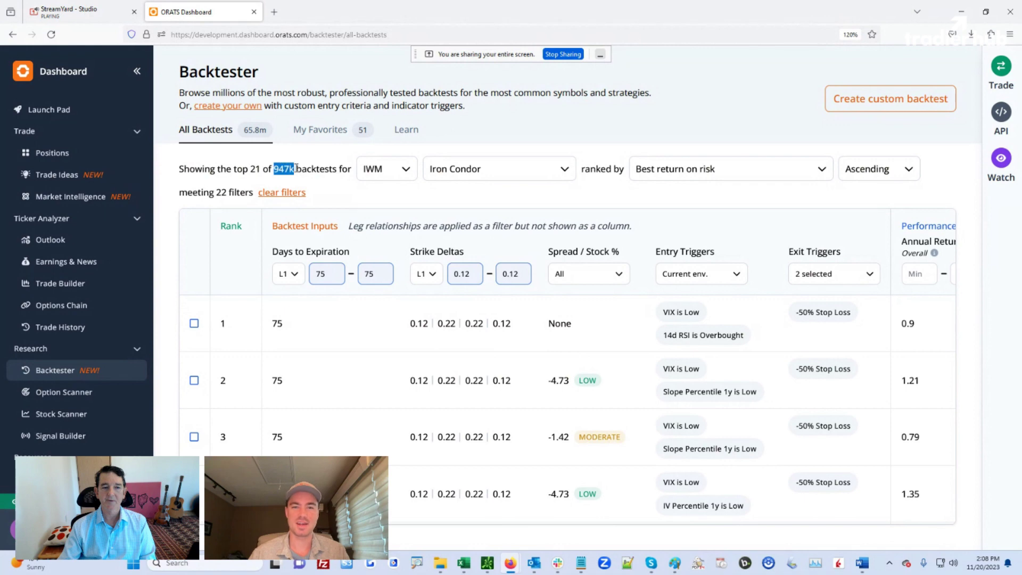
pyautogui.click(498, 170)
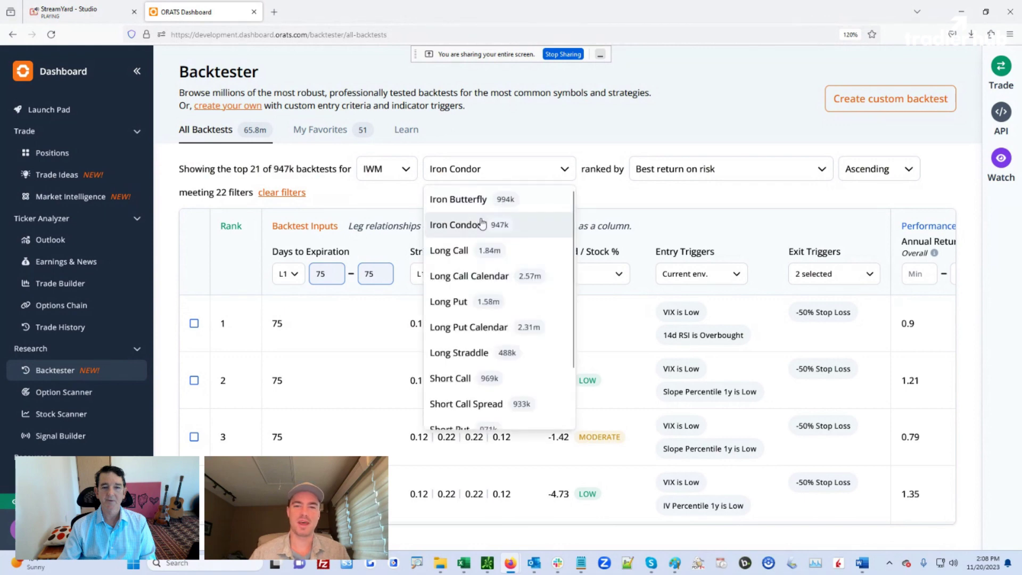
pyautogui.click(457, 252)
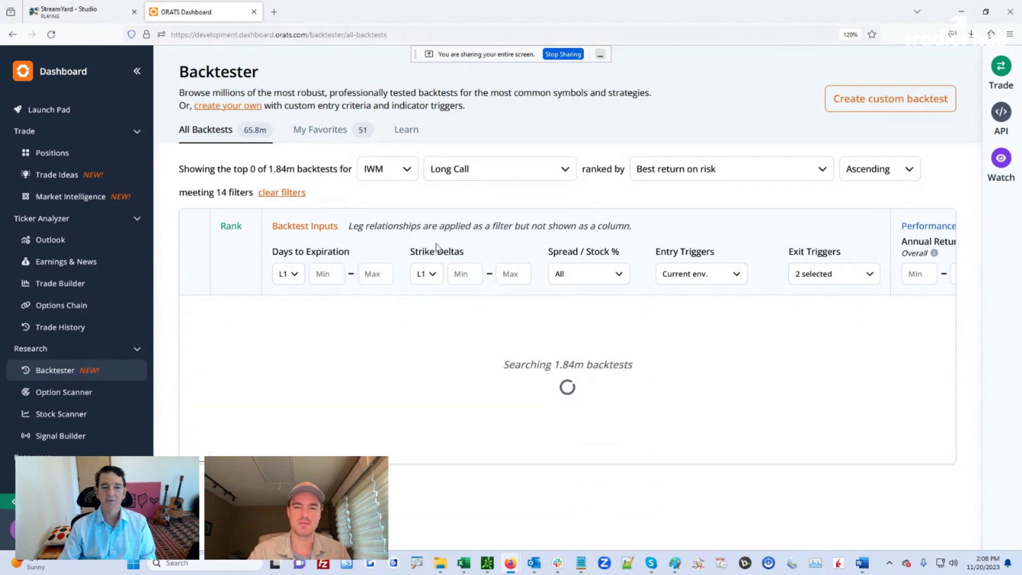
pyautogui.moveTo(269, 169); pyautogui.dragTo(294, 168)
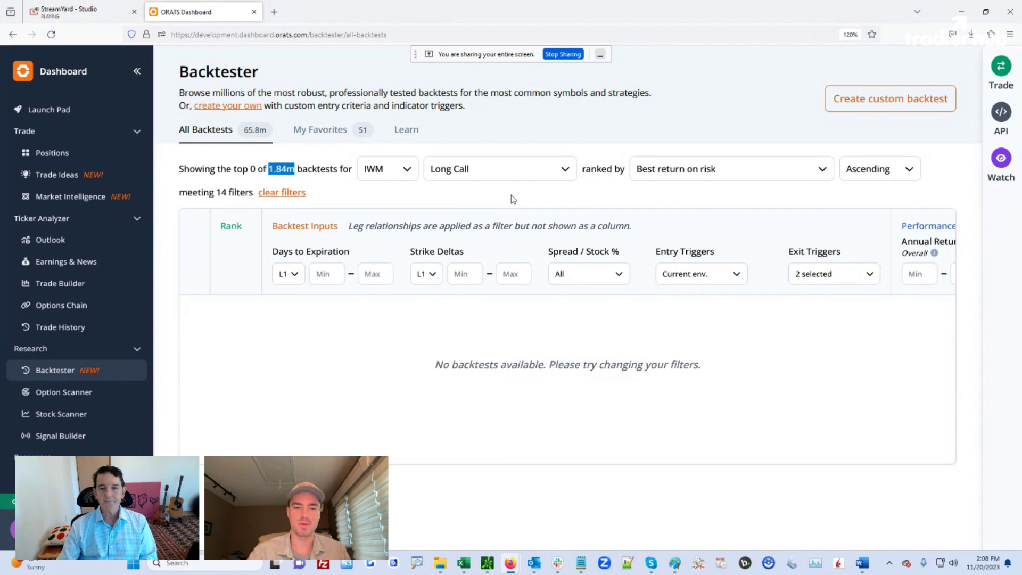
# Switch the backtest strategy to Long Call Calendar and look across the table's remaining columns.
pyautogui.click(564, 171)
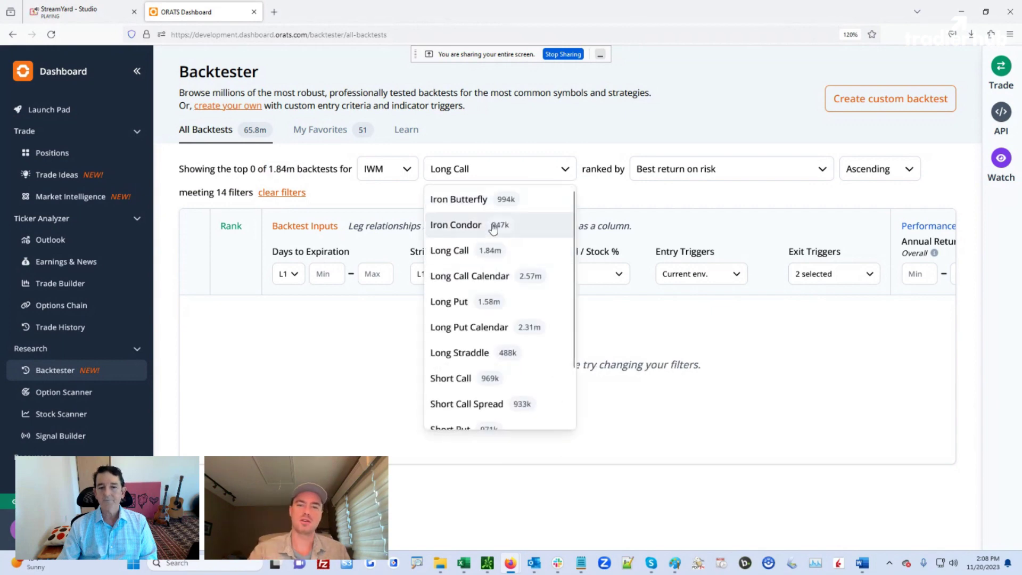
pyautogui.click(468, 275)
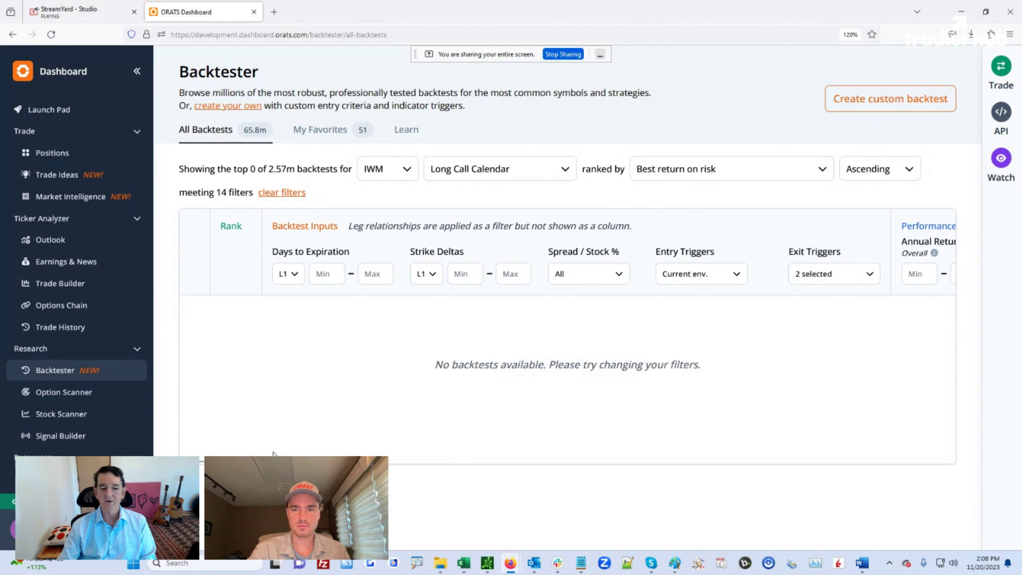
pyautogui.moveTo(367, 461); pyautogui.dragTo(745, 463)
pyautogui.moveTo(753, 461); pyautogui.dragTo(217, 447)
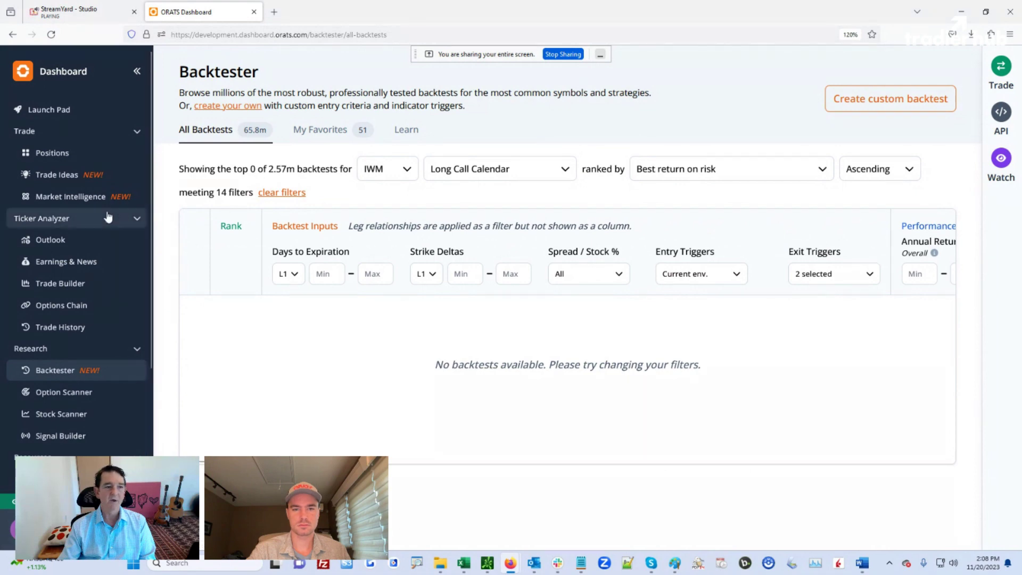
# Open Trade Ideas and reduce the page zoom to 80% to fit more of the table's columns.
pyautogui.click(55, 181)
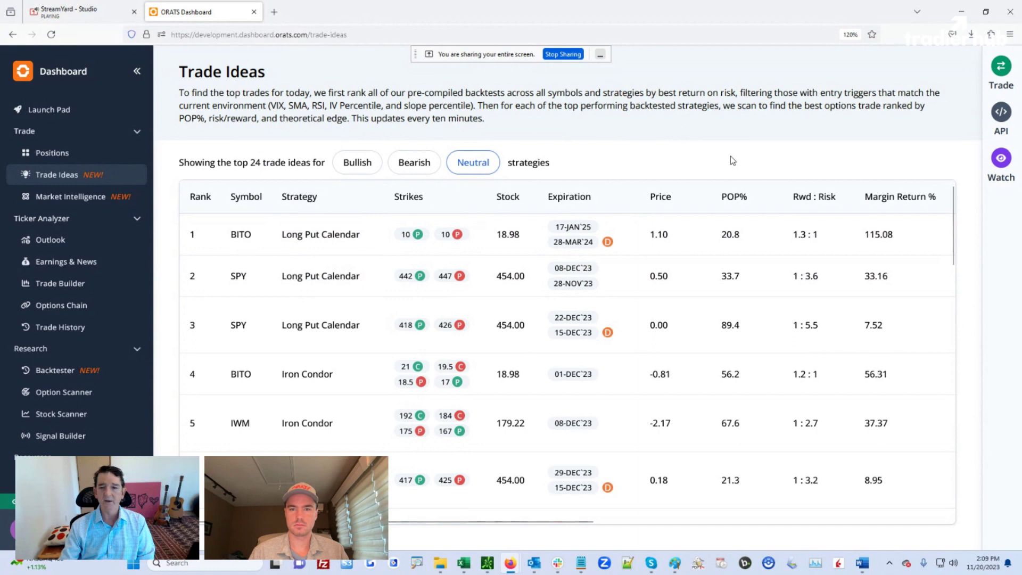
pyautogui.hotkey('ctrl', '-')
pyautogui.hotkey('ctrl', '-')
pyautogui.hotkey('ctrl', '-')
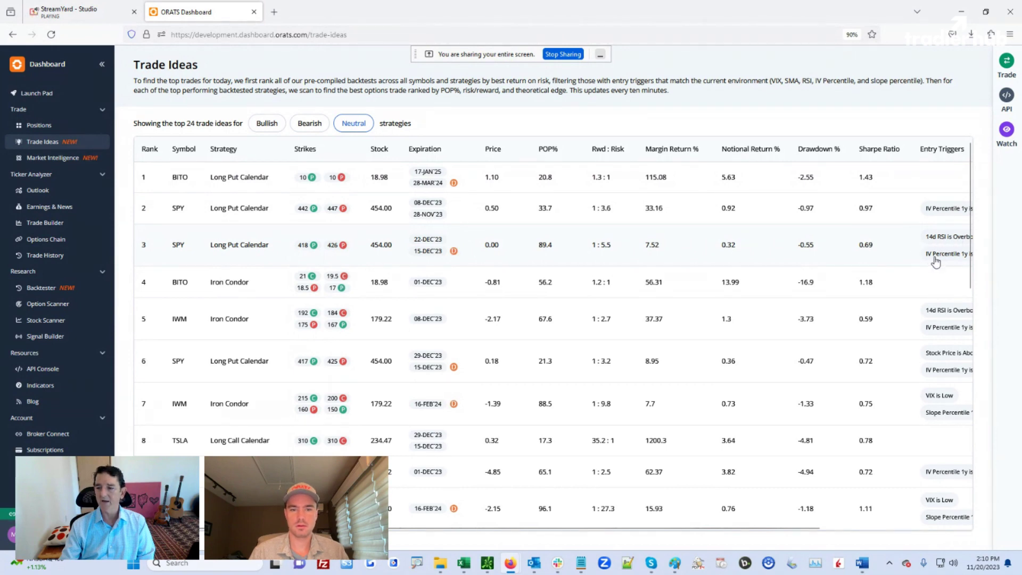
pyautogui.hotkey('ctrl', '-')
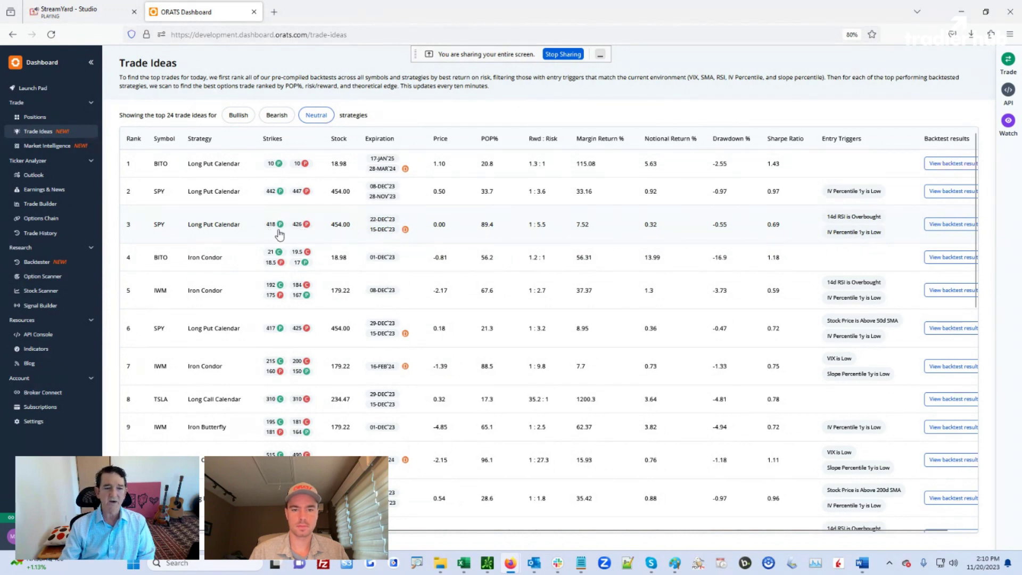
# Review the ranked neutral trade ideas, comparing their strikes, expirations, returns and entry triggers.
pyautogui.moveTo(300, 230)
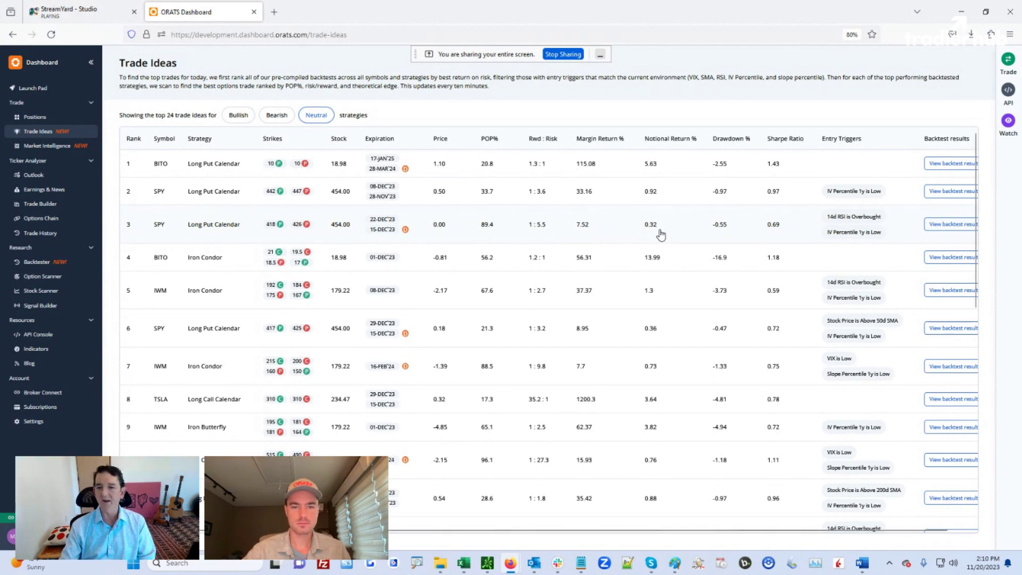
pyautogui.scroll(-1, 650, 268)
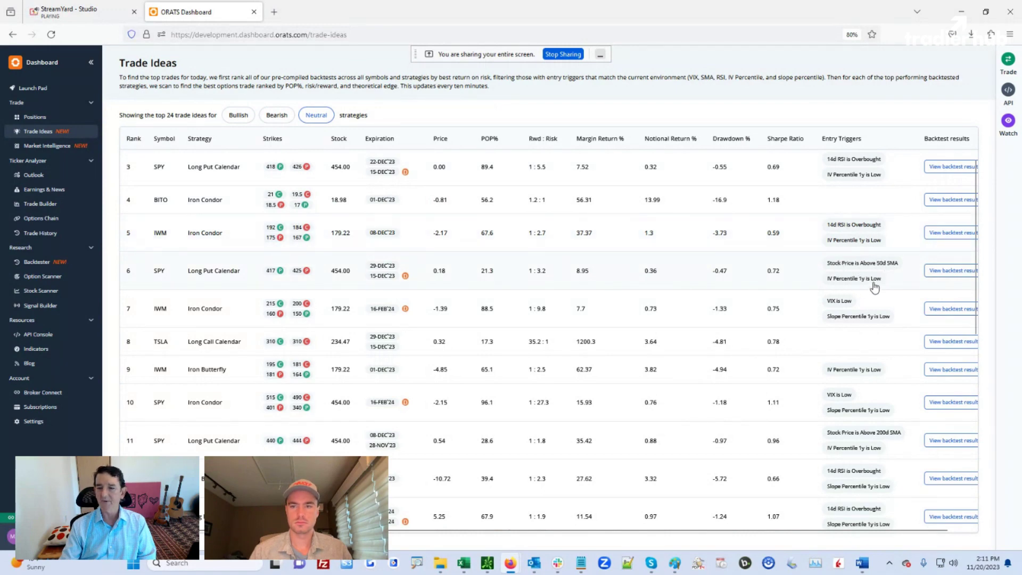
pyautogui.moveTo(372, 278)
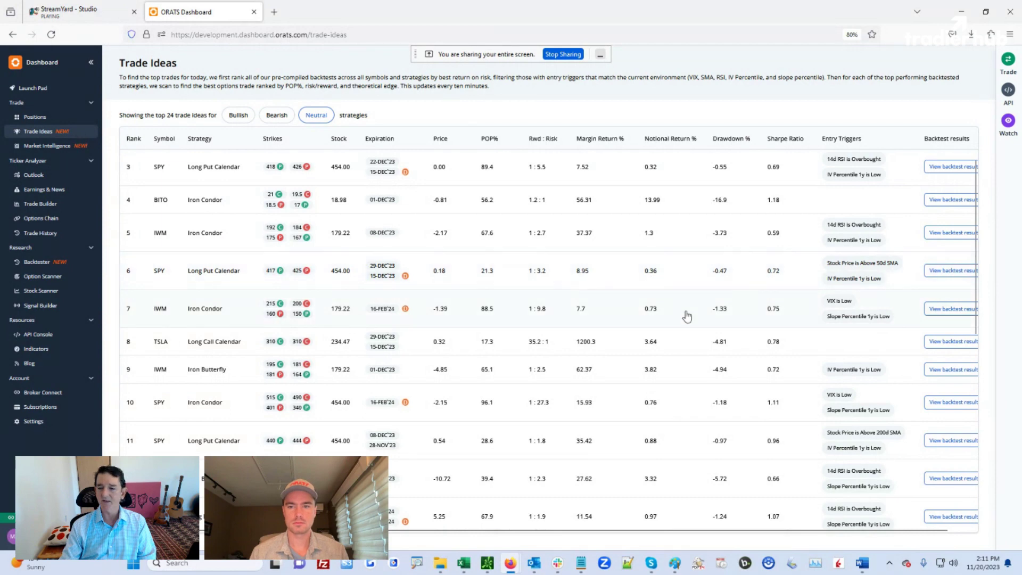
pyautogui.scroll(-1, 686, 316)
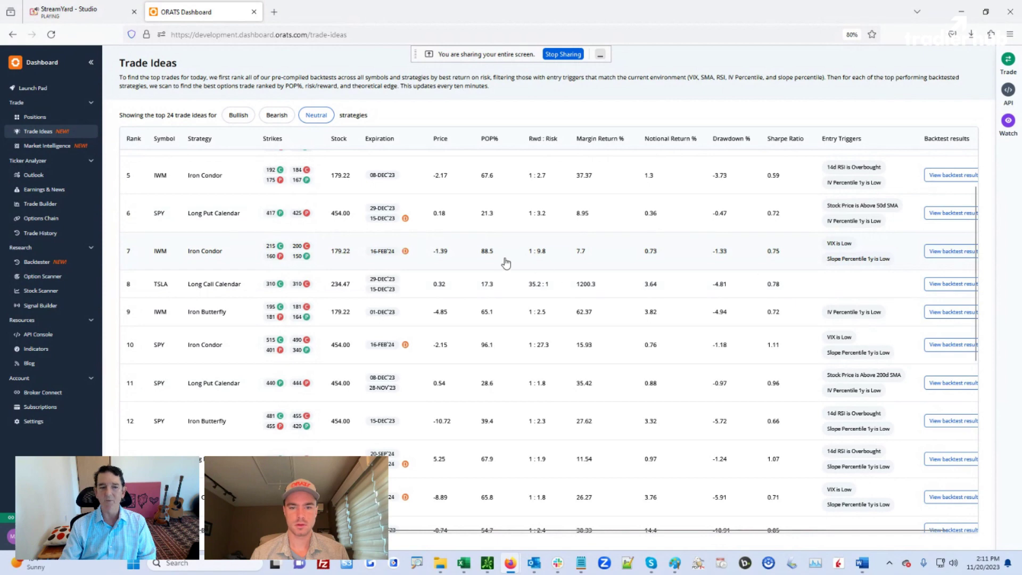
pyautogui.scroll(-1, 791, 317)
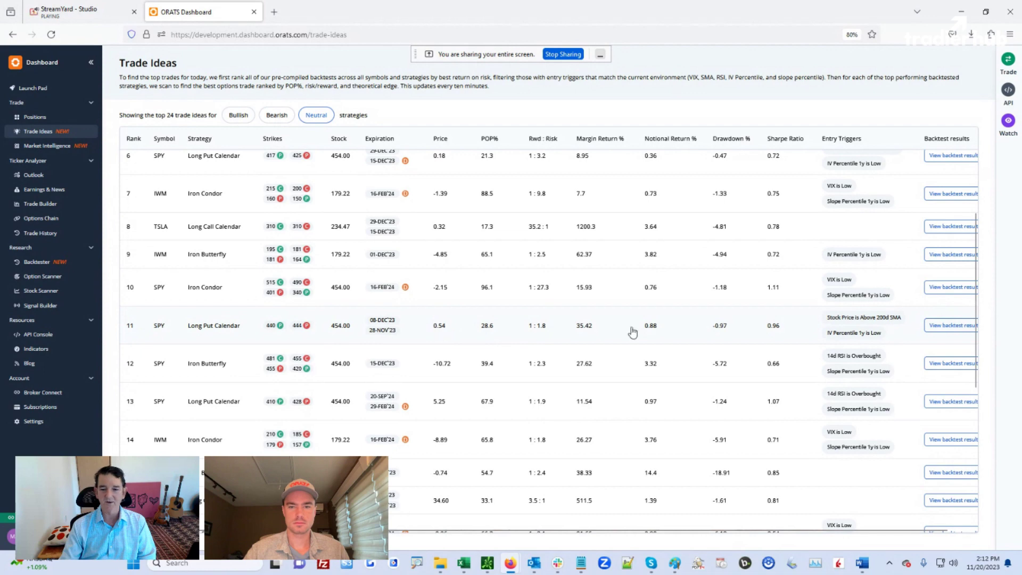
# Open the backtest results of the rank 11 SPY long put calendar and examine its performance metrics, highlighting the strategy win rate.
pyautogui.click(935, 330)
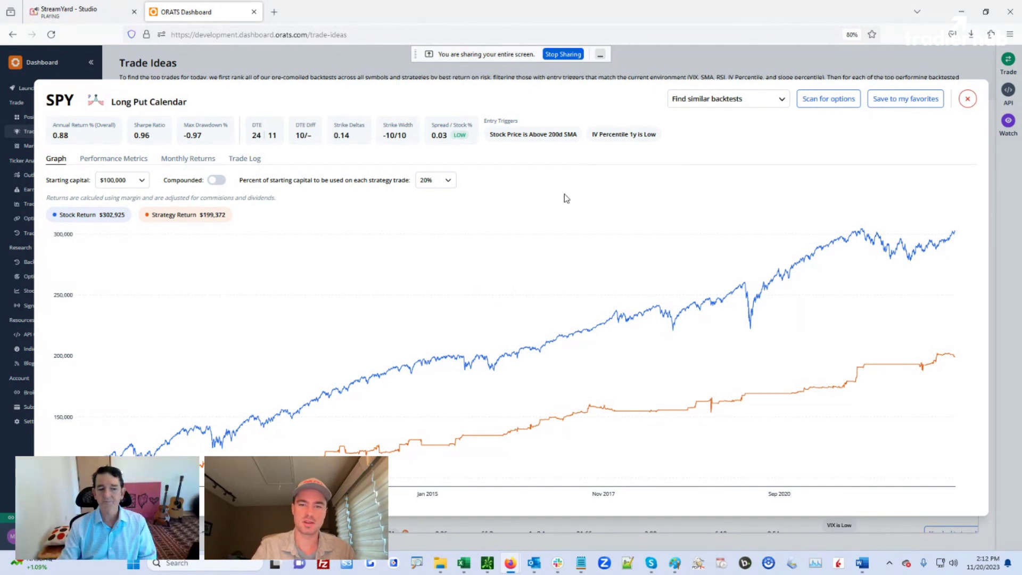
pyautogui.click(118, 162)
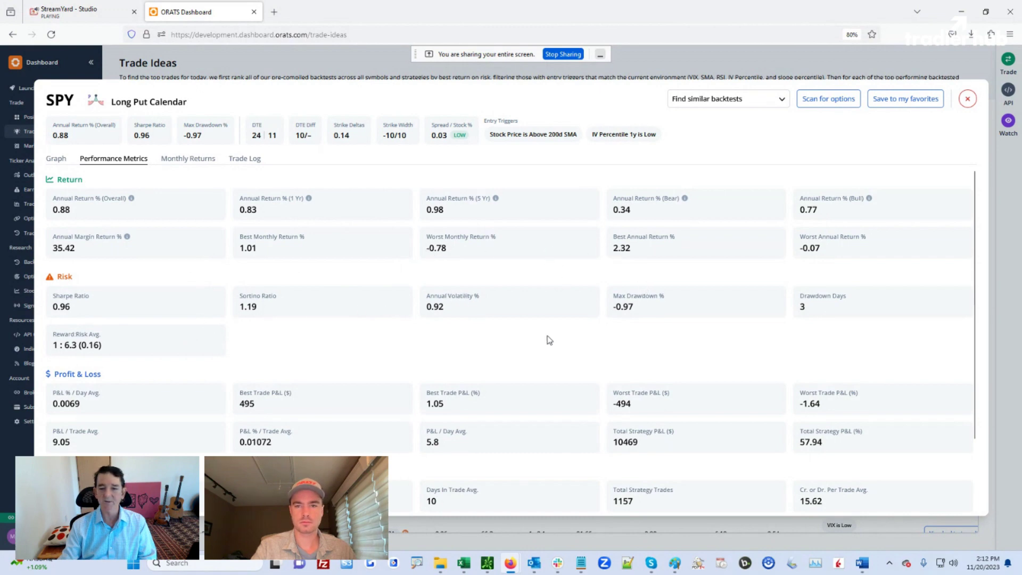
pyautogui.scroll(-3, 272, 411)
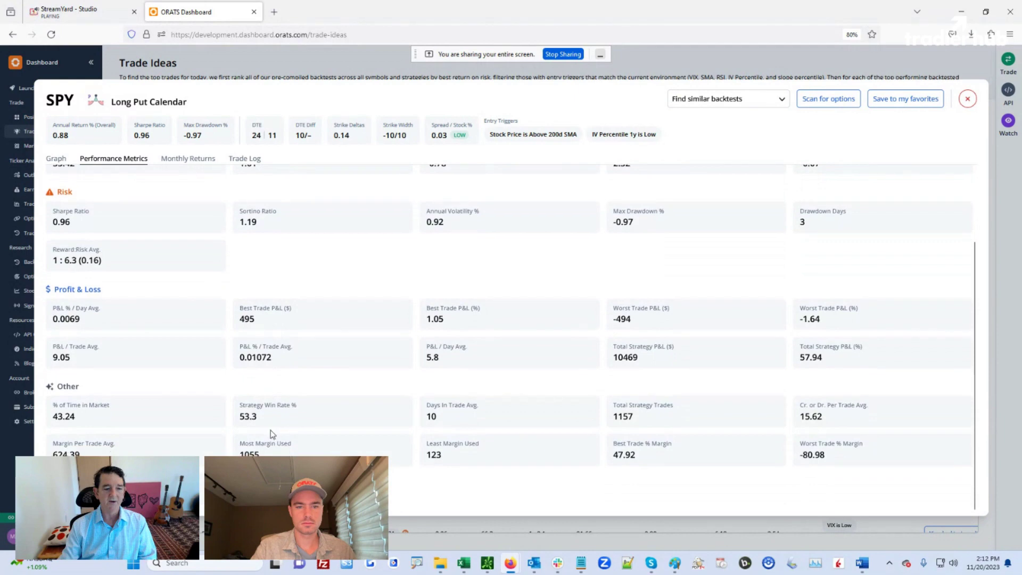
pyautogui.doubleClick(252, 416)
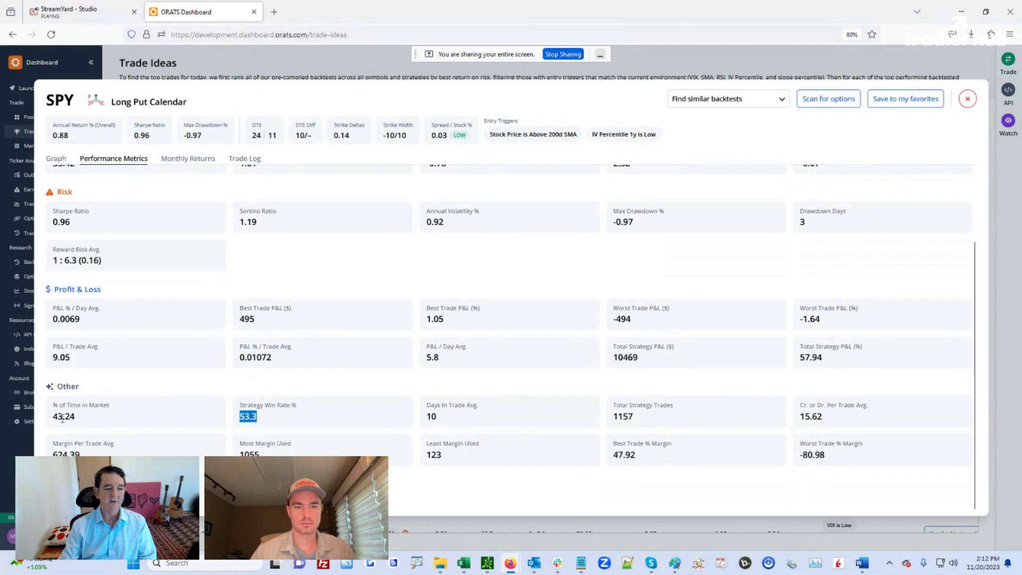
pyautogui.scroll(3, 160, 390)
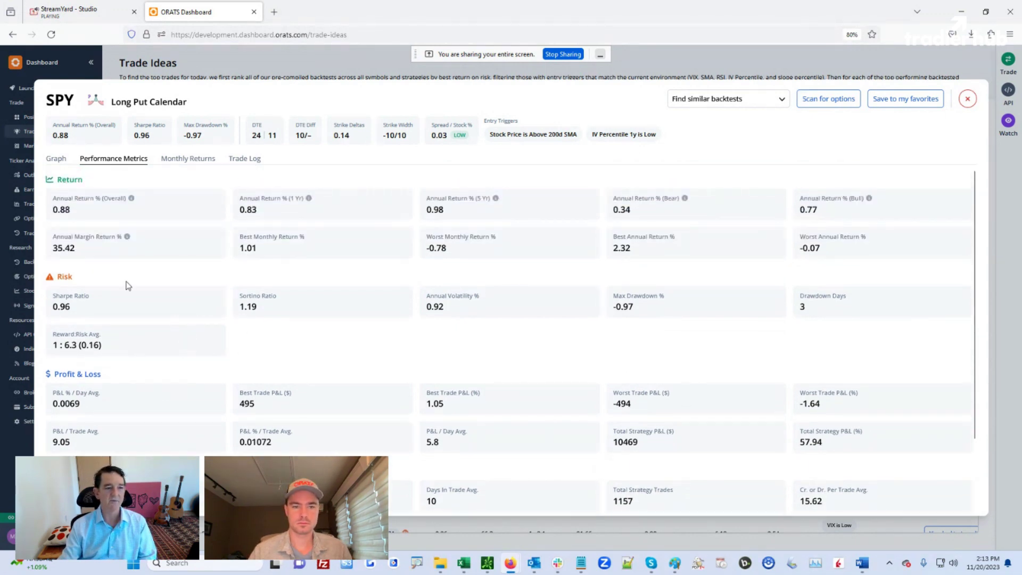
# Review the backtest's monthly returns and its 2023 trade log, highlighting the net profit of the January 26th trade.
pyautogui.click(183, 162)
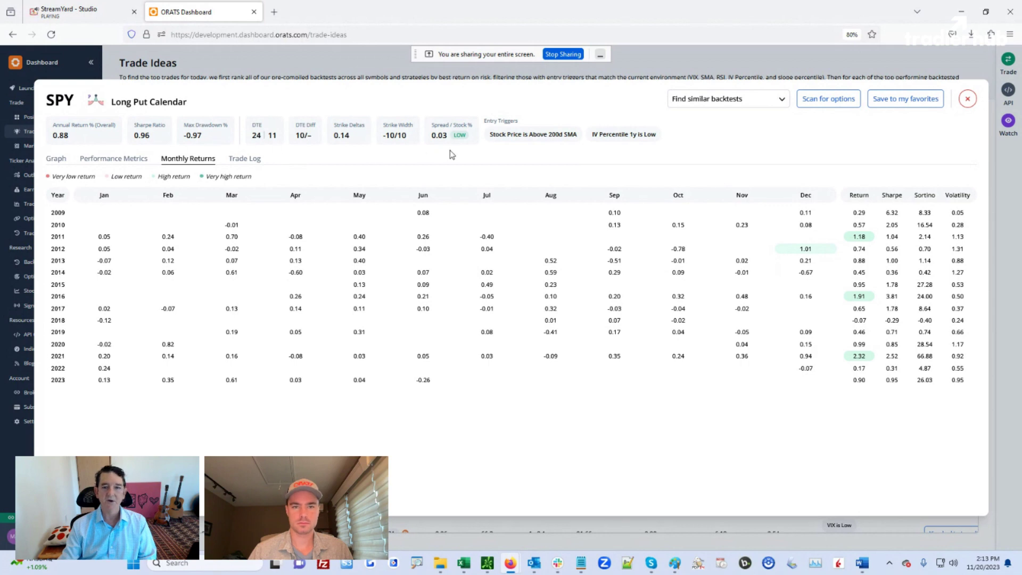
pyautogui.click(243, 159)
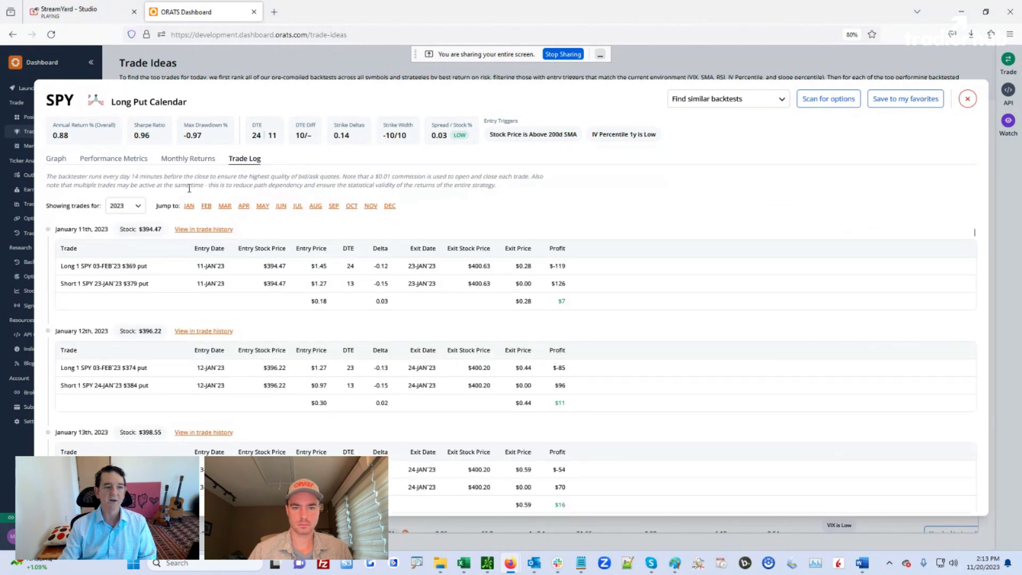
pyautogui.scroll(-3, 510, 309)
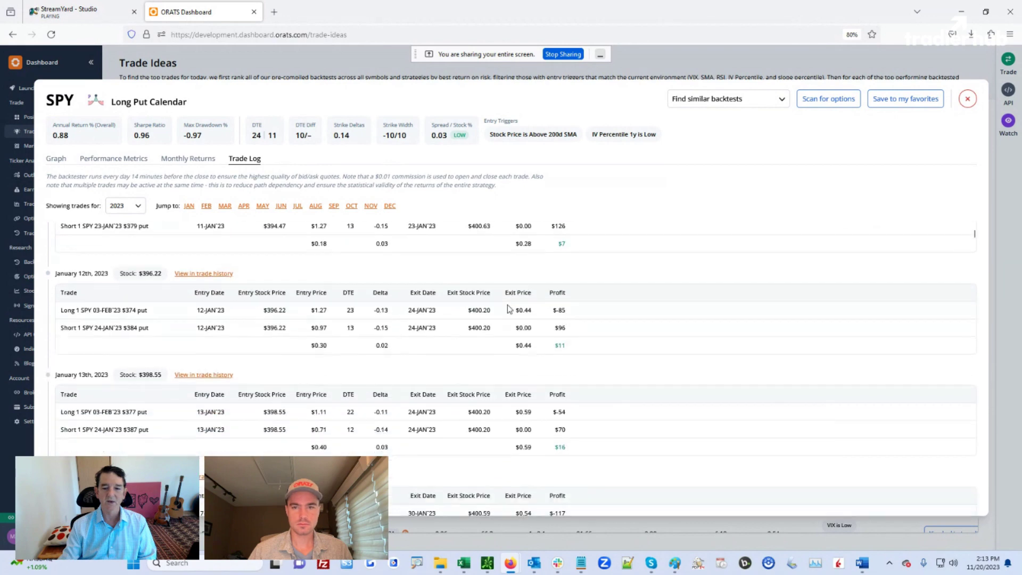
pyautogui.scroll(-15, 545, 375)
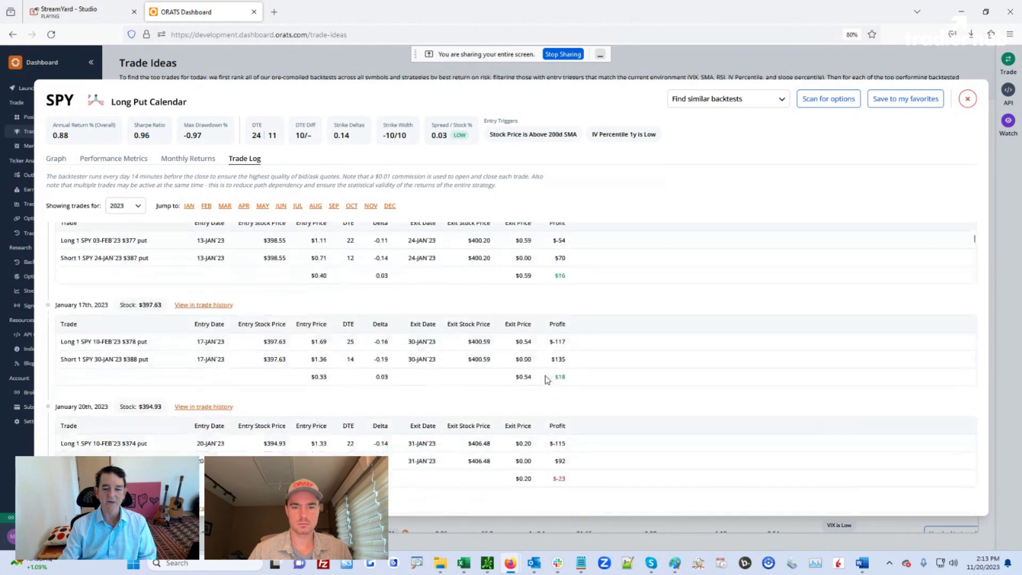
pyautogui.scroll(-6, 545, 376)
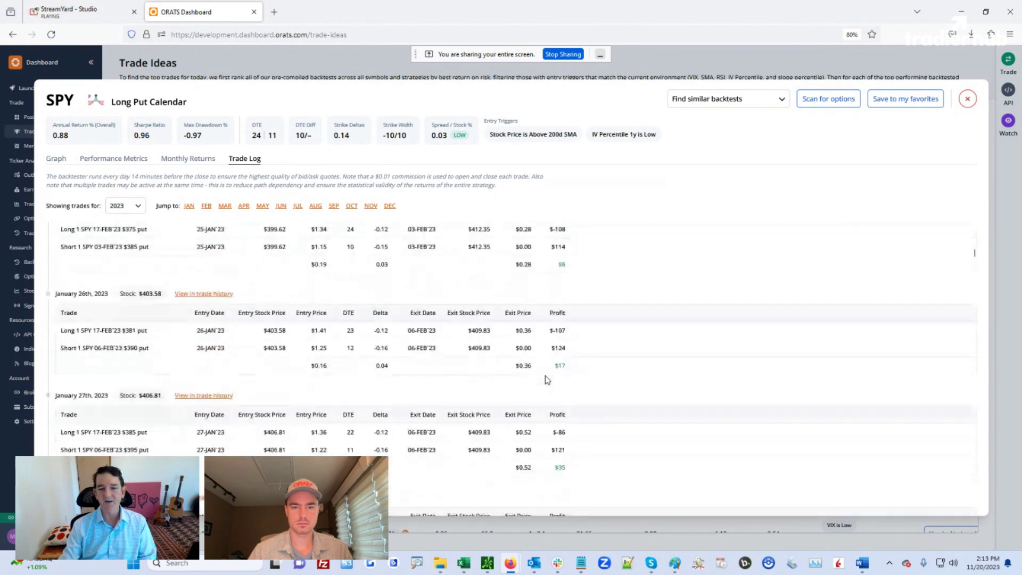
pyautogui.doubleClick(560, 307)
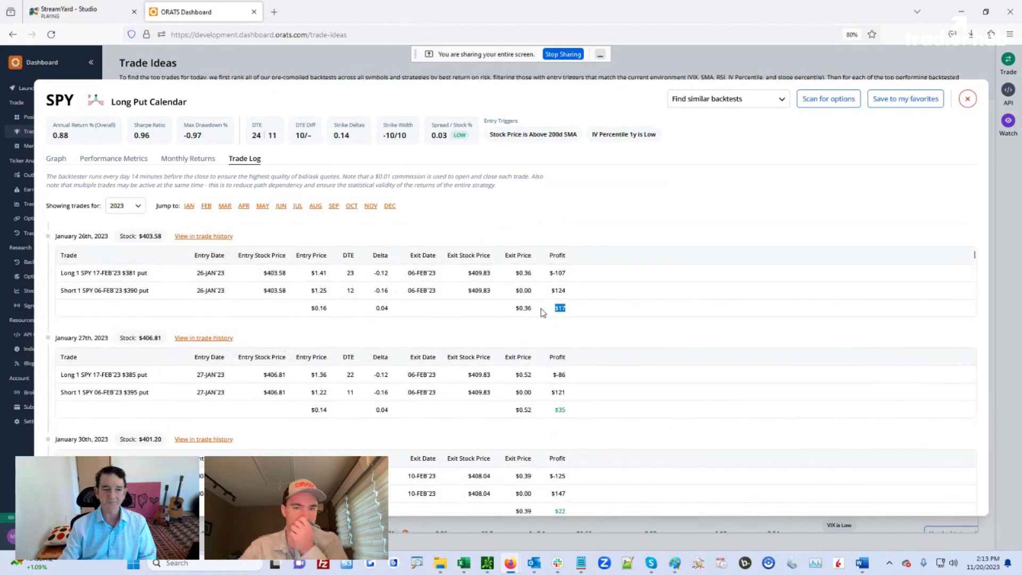
# Examine the January 26th, 2023 trade, highlighting its entry date, put strikes, stock price at entry, exit date and exit stock price.
pyautogui.click(61, 237)
pyautogui.moveTo(60, 236); pyautogui.dragTo(108, 236)
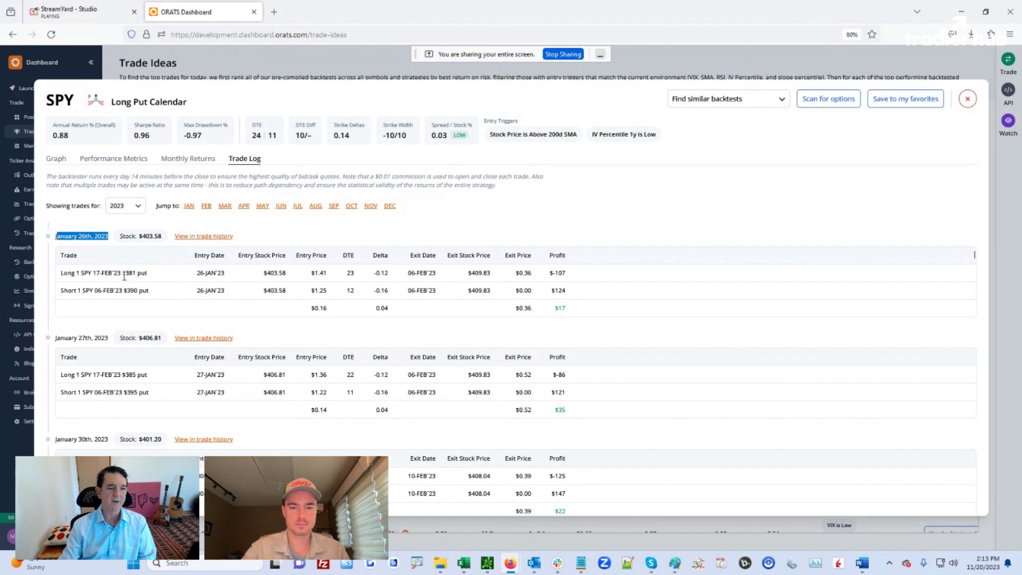
pyautogui.moveTo(122, 274); pyautogui.dragTo(134, 291)
pyautogui.moveTo(143, 236); pyautogui.dragTo(153, 236)
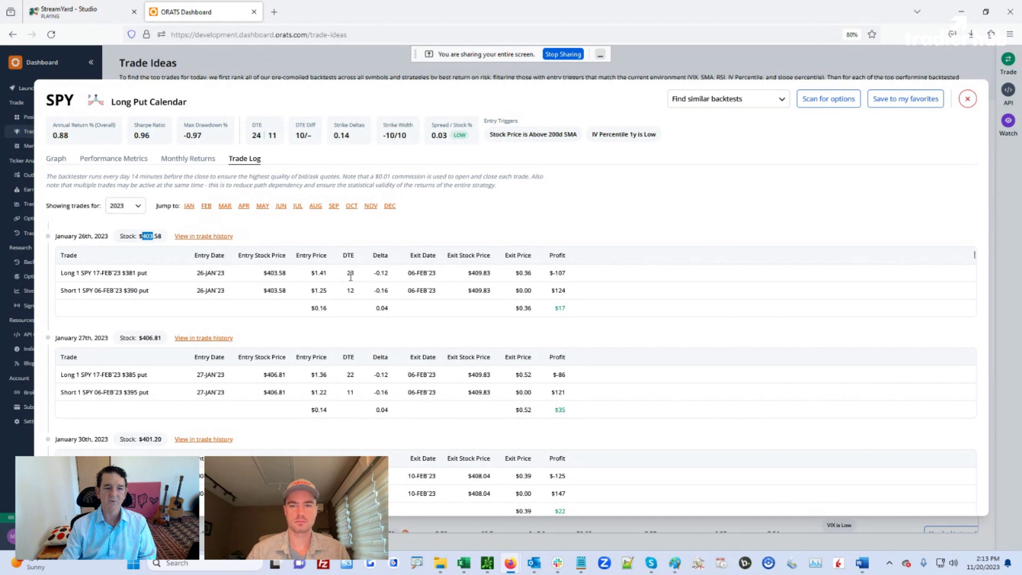
pyautogui.moveTo(412, 273); pyautogui.dragTo(439, 278)
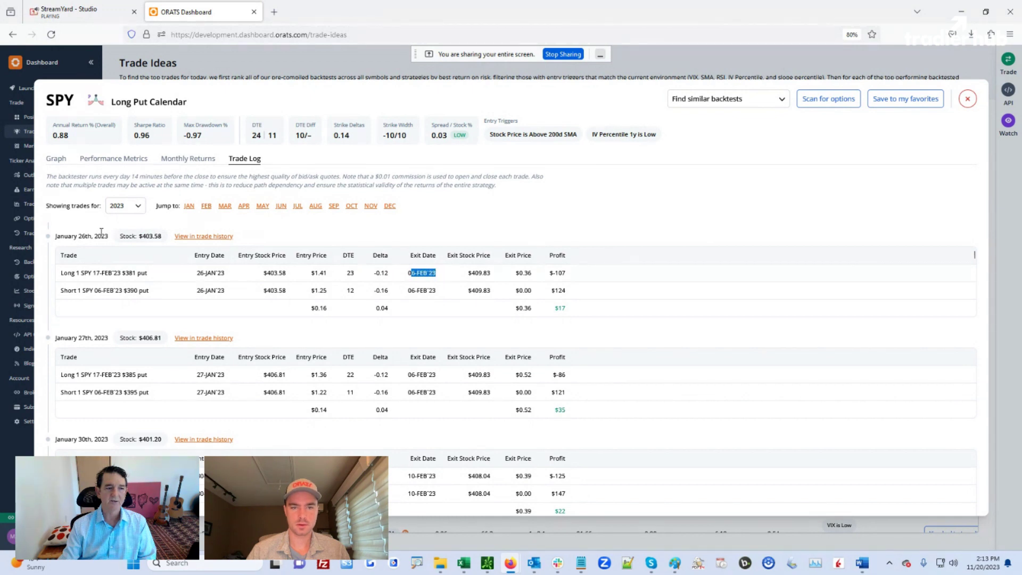
pyautogui.moveTo(471, 274); pyautogui.dragTo(493, 278)
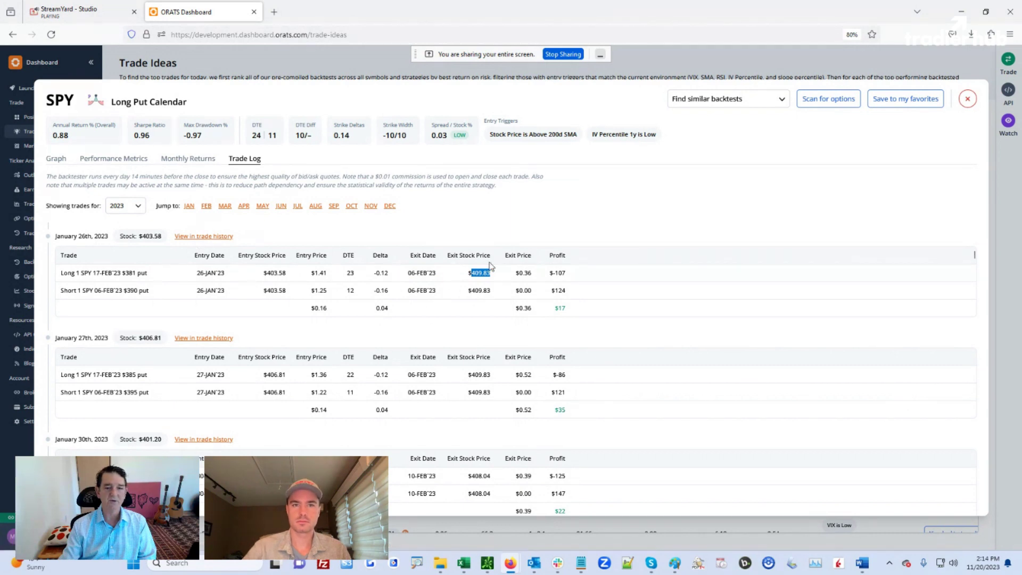
# Browse the following entries in the 2023 trade log and highlight the net profit of the February 1st trade.
pyautogui.scroll(-2, 527, 361)
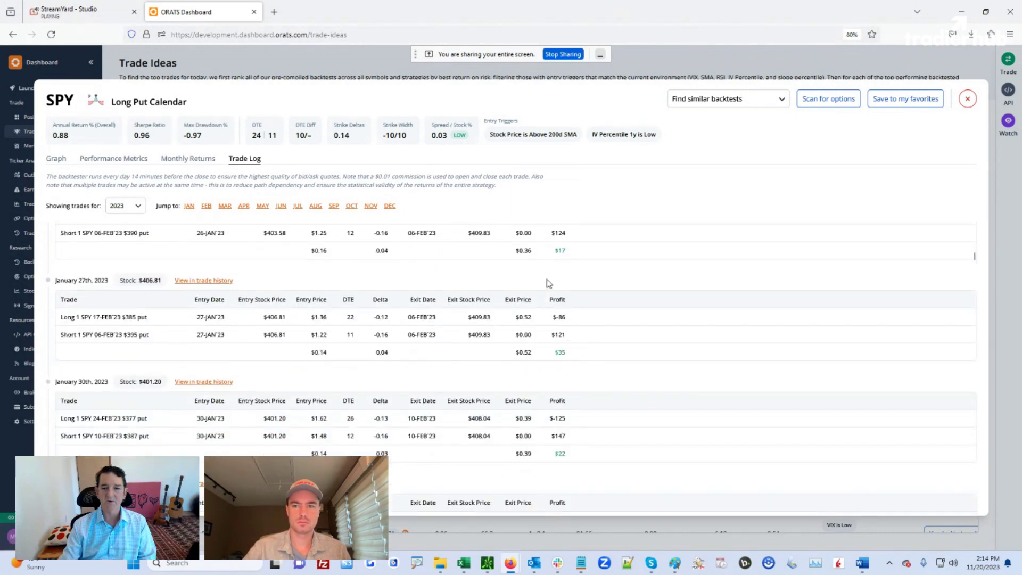
pyautogui.scroll(-3, 548, 283)
pyautogui.scroll(-4, 566, 345)
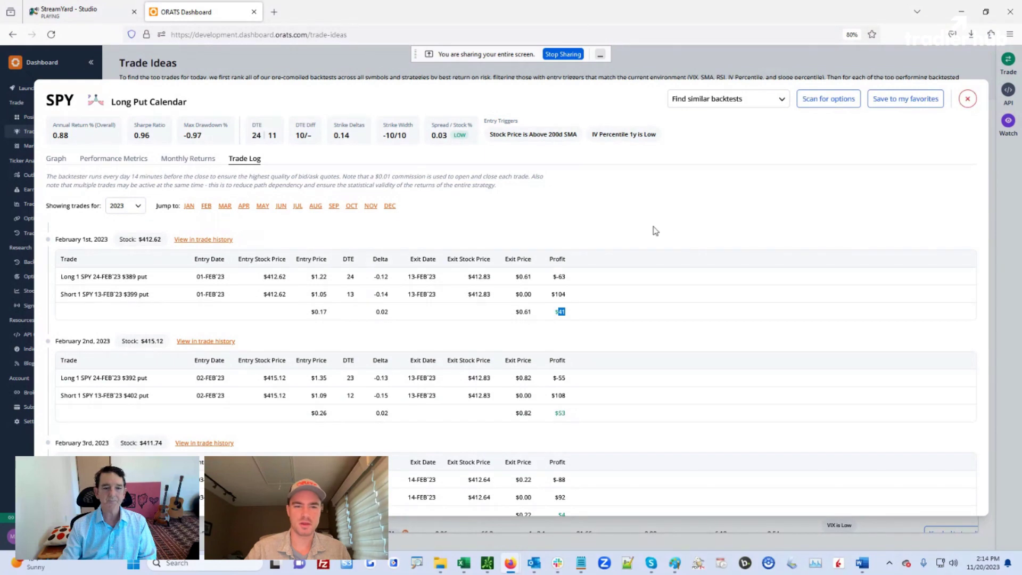
# Enlarge the page zoom to 110% and check which years the trade log can show.
pyautogui.hotkey('ctrl', '+')
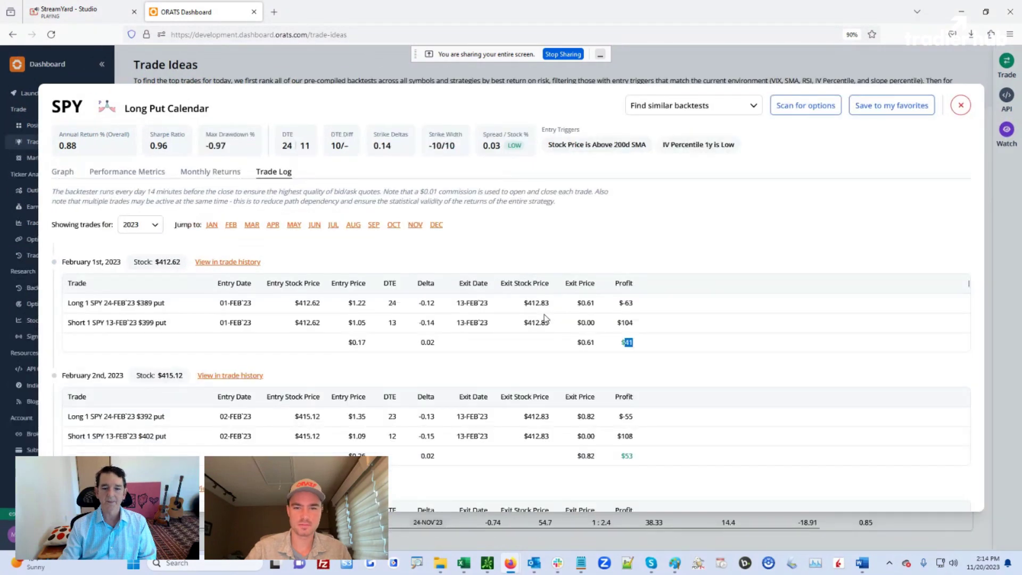
pyautogui.hotkey('ctrl', '+')
pyautogui.hotkey('ctrl', '+')
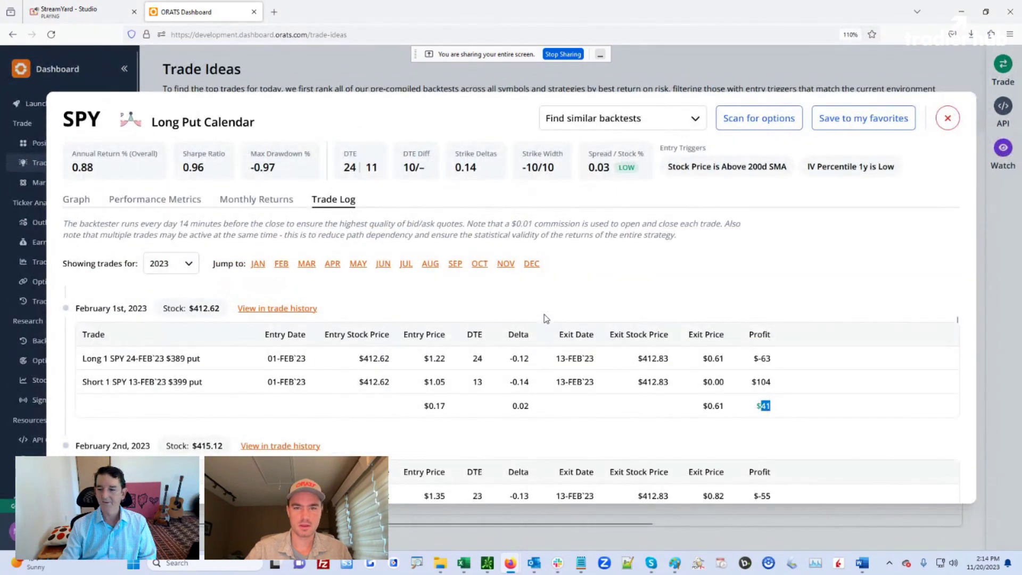
pyautogui.click(592, 378)
pyautogui.scroll(-3, 344, 319)
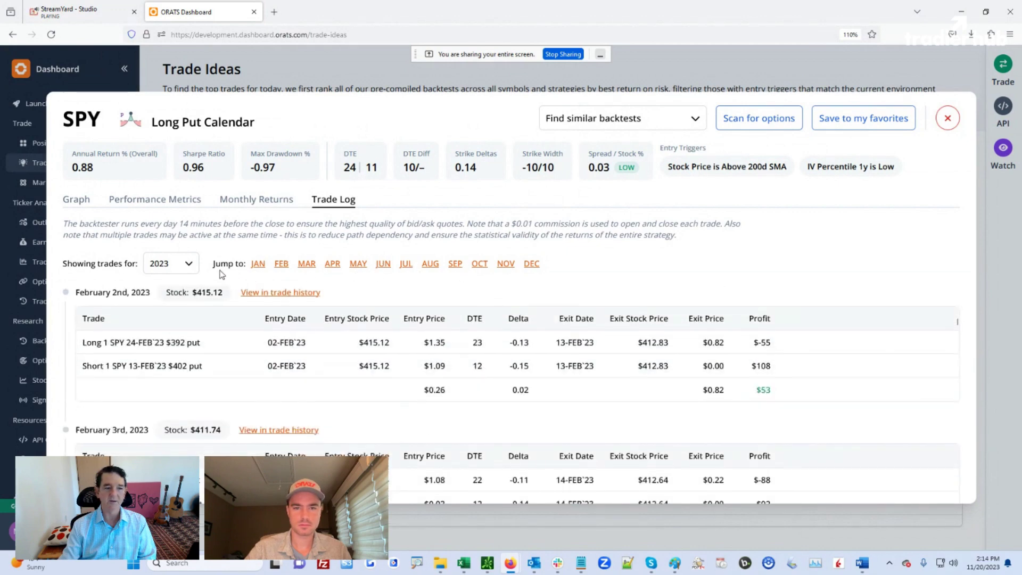
pyautogui.click(187, 263)
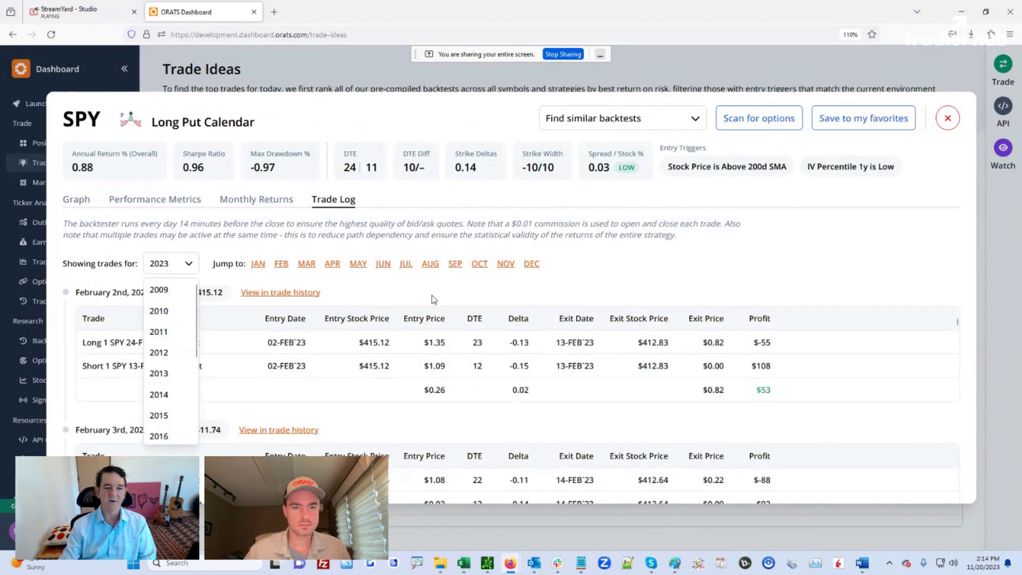
pyautogui.click(638, 267)
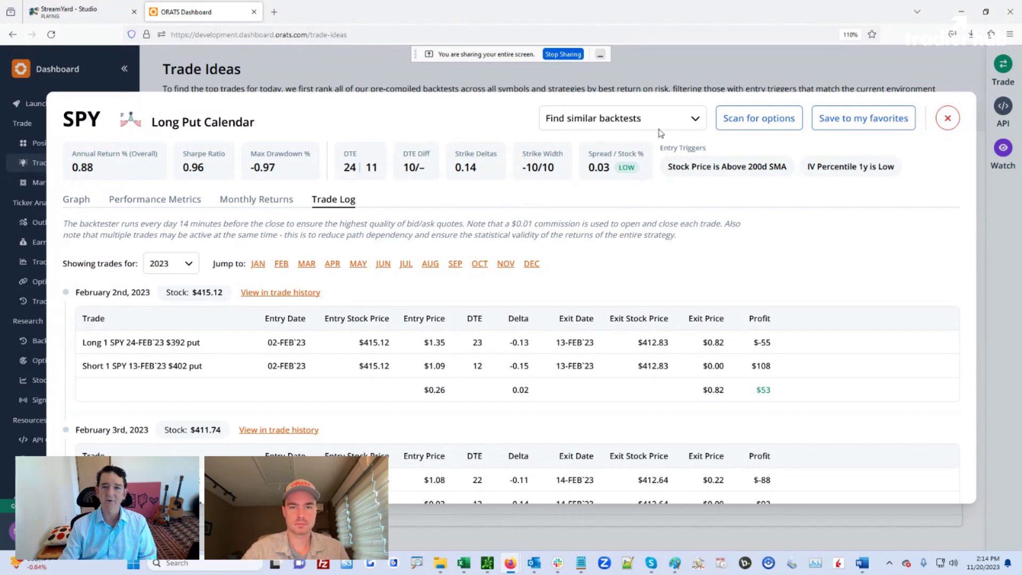
# Find similar backtests with all inputs kept constant, and set the Spread / Stock % filter of the results to All.
pyautogui.click(696, 120)
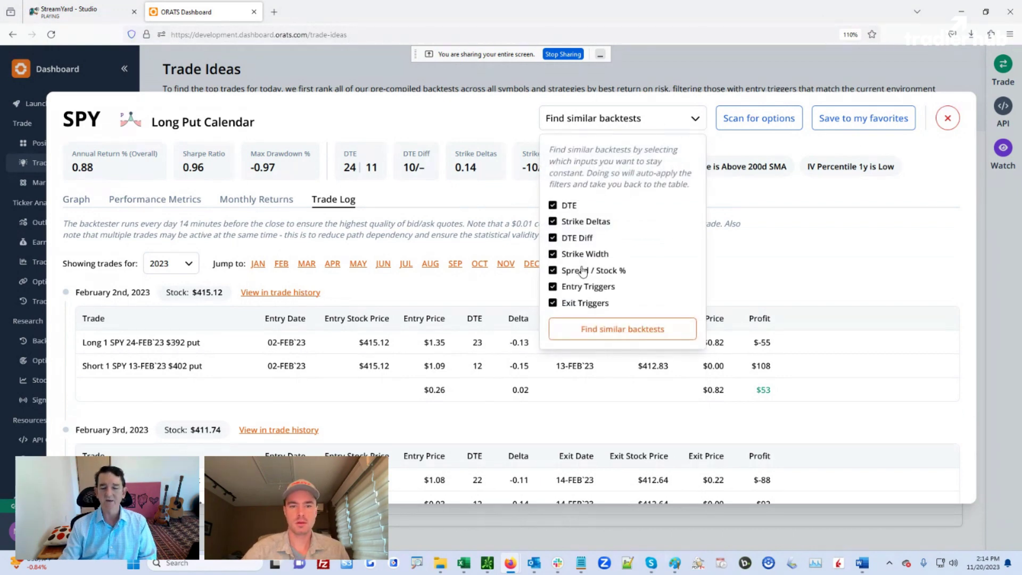
pyautogui.click(618, 330)
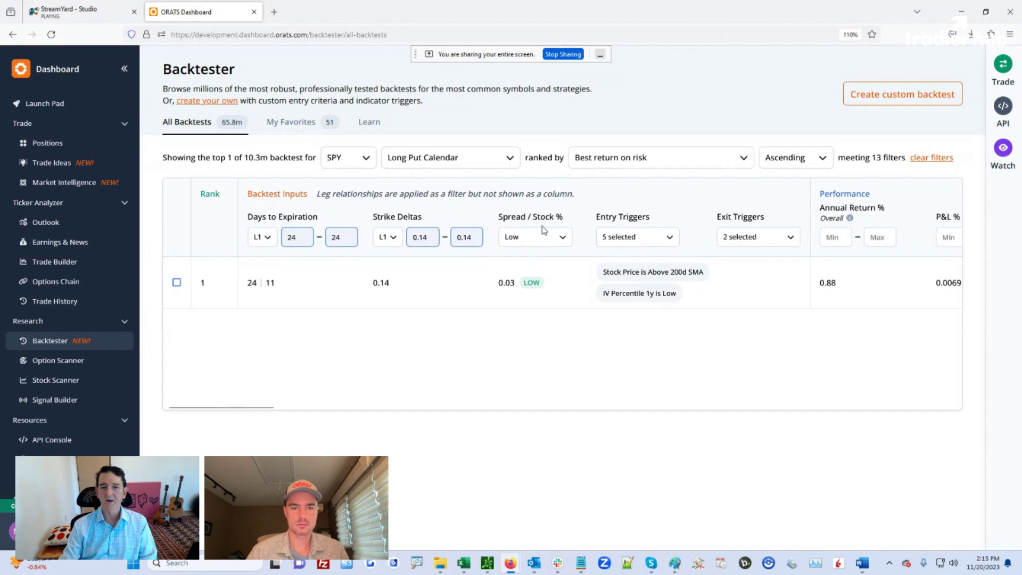
pyautogui.doubleClick(513, 218)
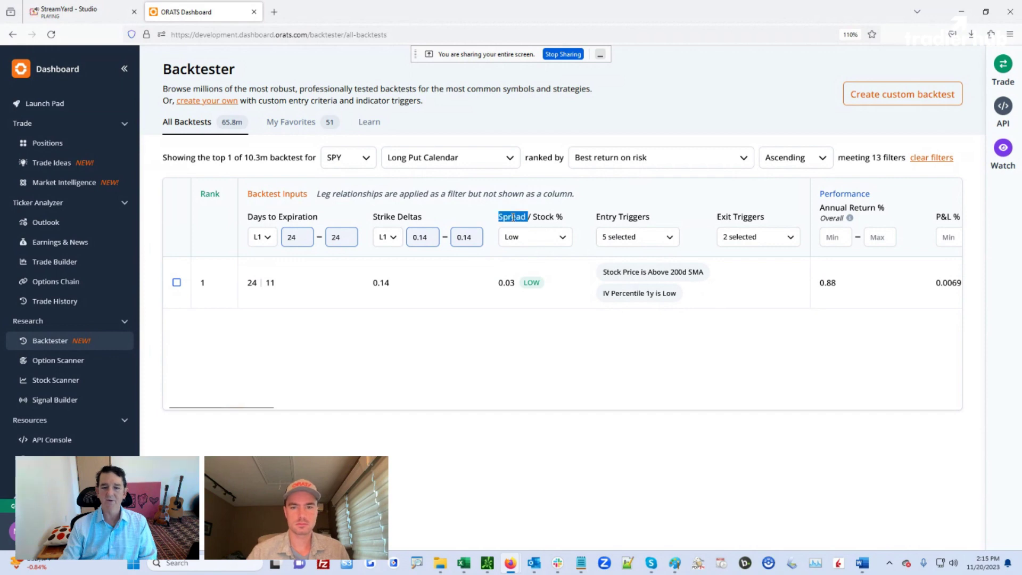
pyautogui.doubleClick(550, 218)
pyautogui.click(561, 240)
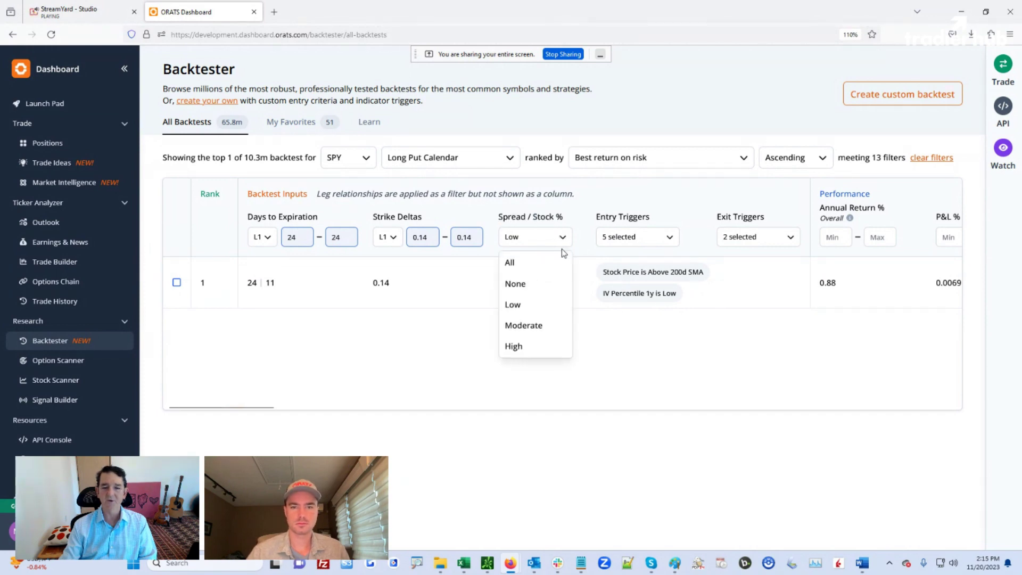
pyautogui.click(539, 272)
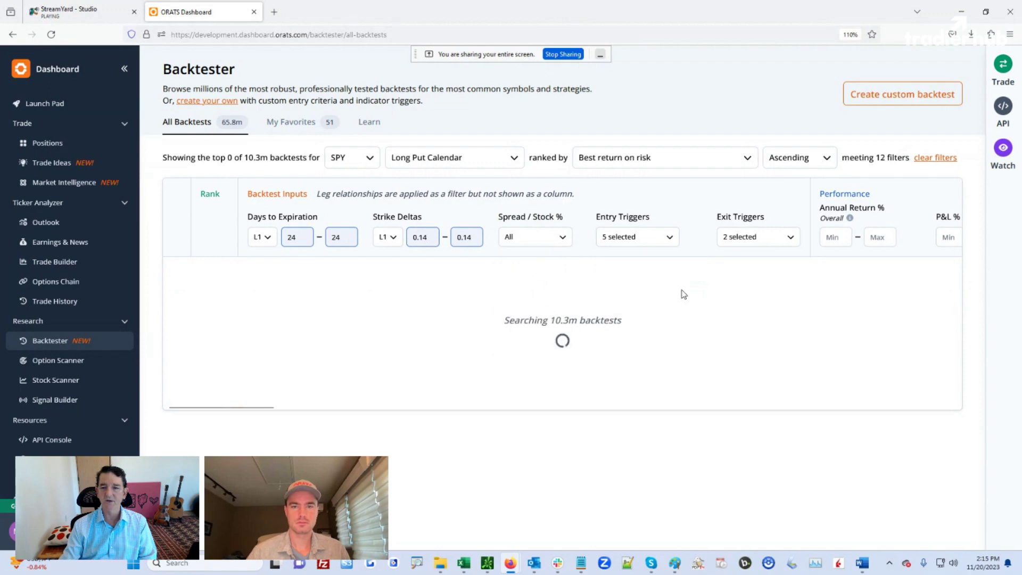
# Set the entry triggers to each current environment of SPY and look over the matching backtests.
pyautogui.click(667, 239)
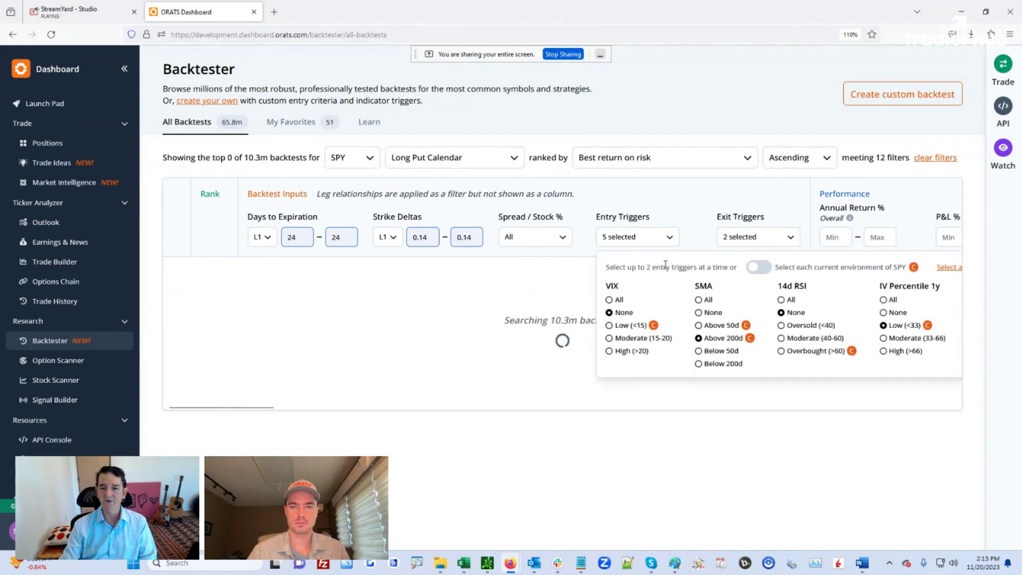
pyautogui.click(756, 267)
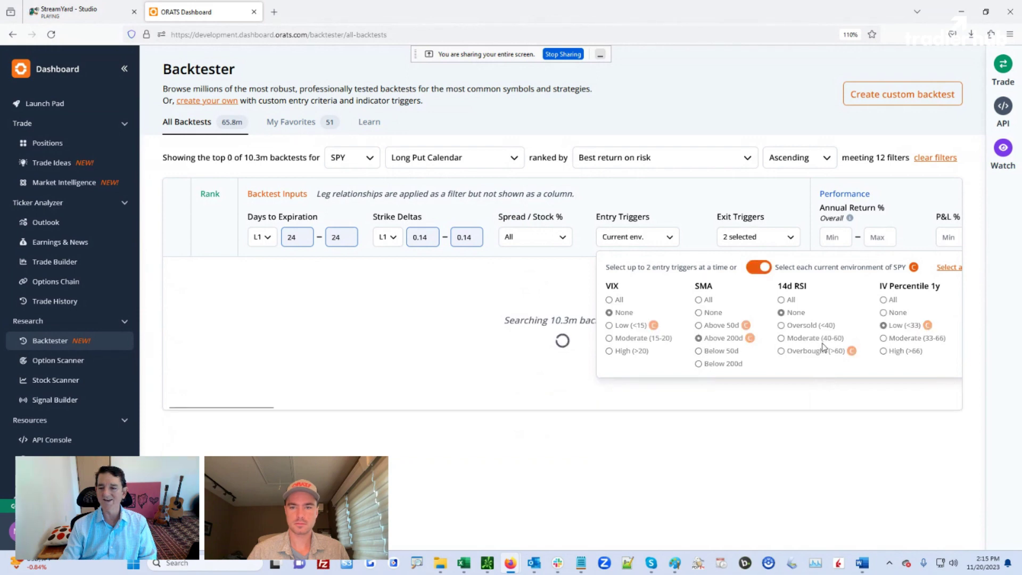
pyautogui.click(697, 200)
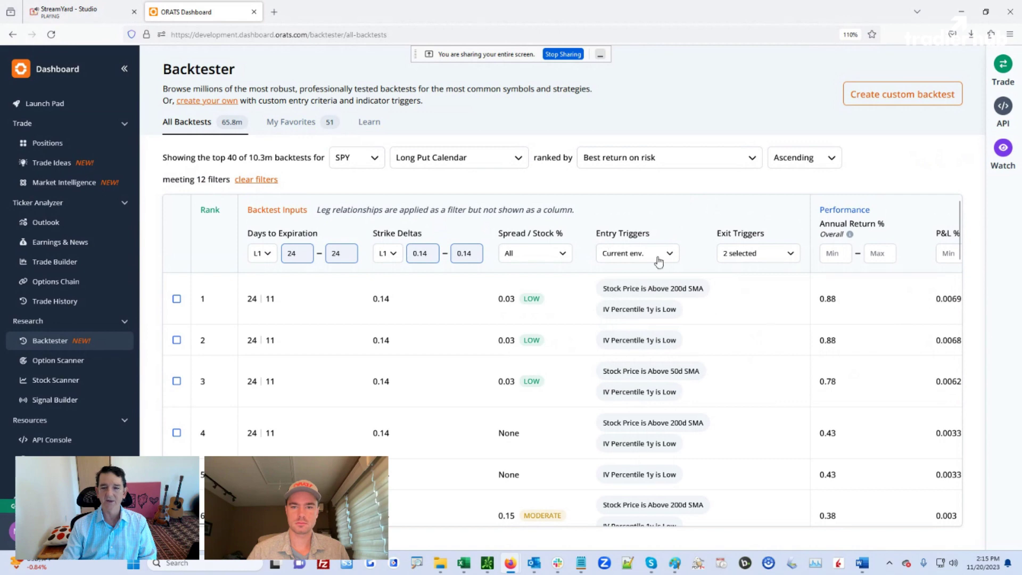
pyautogui.scroll(-2, 746, 331)
pyautogui.scroll(2, 745, 330)
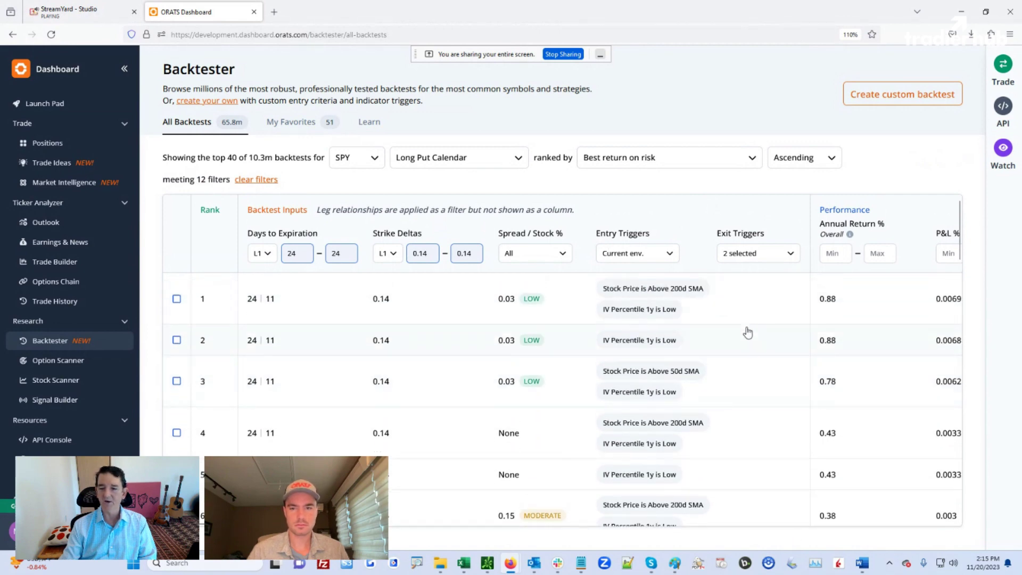
# Set both the Stop Loss and Profit Target exit triggers to All.
pyautogui.click(750, 254)
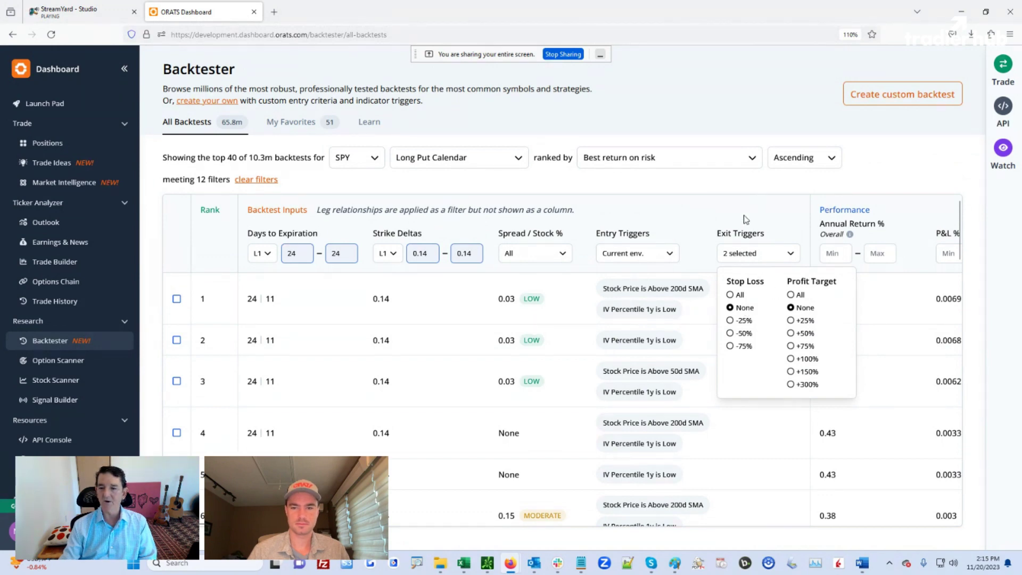
pyautogui.click(729, 294)
pyautogui.click(791, 279)
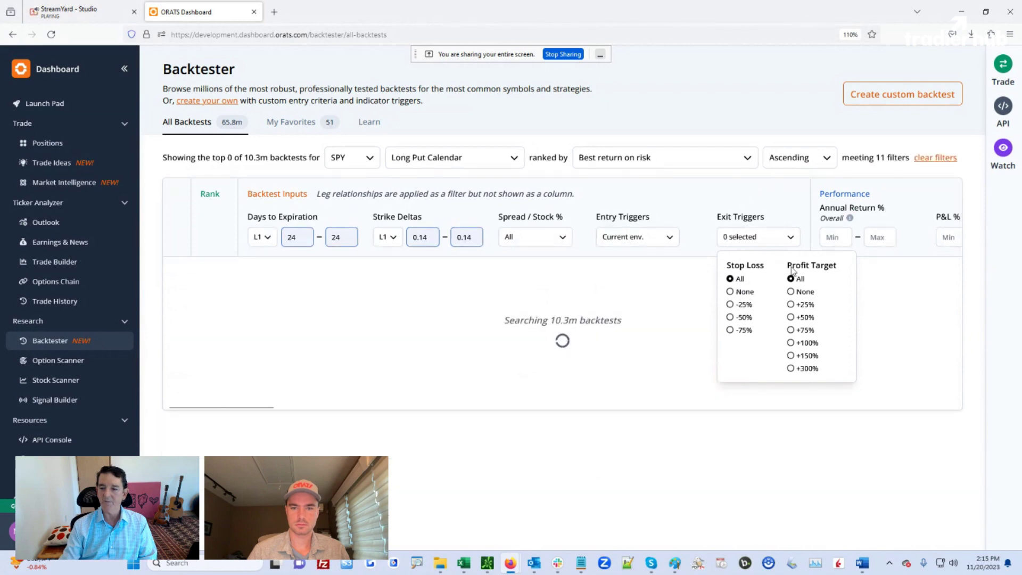
pyautogui.click(728, 103)
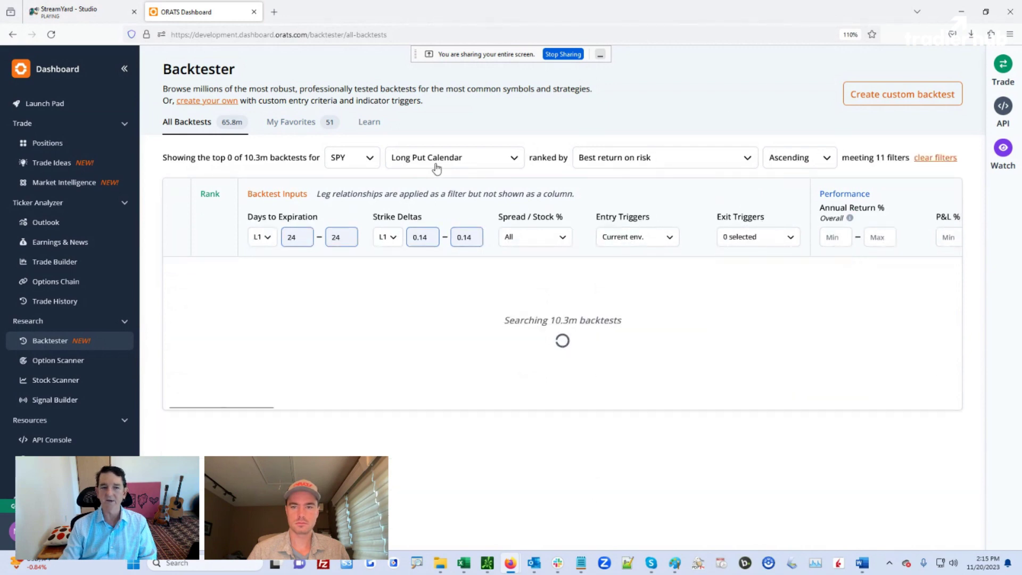
# Set the Stop Loss exit trigger back to None.
pyautogui.click(756, 239)
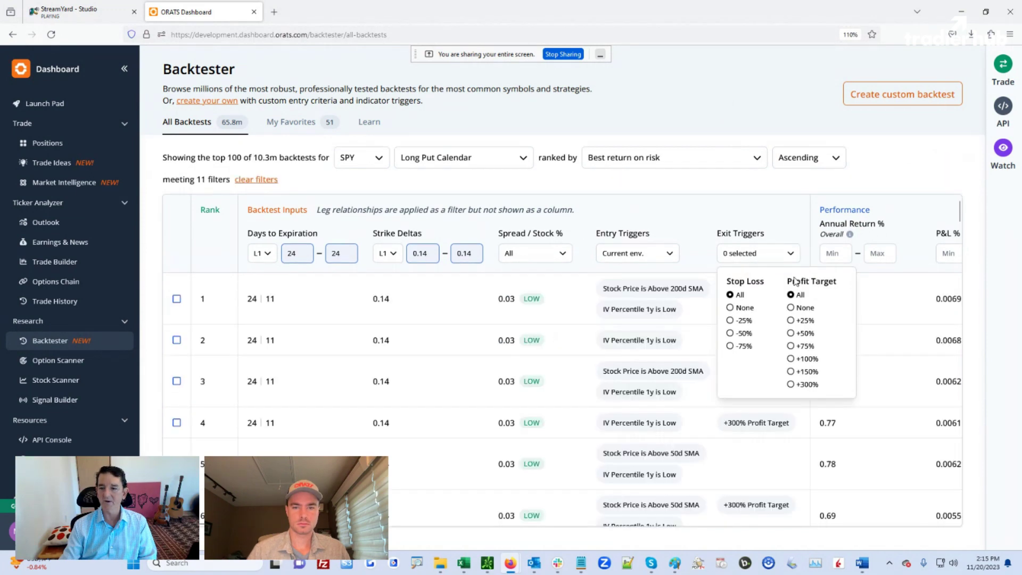
pyautogui.click(731, 309)
pyautogui.click(695, 114)
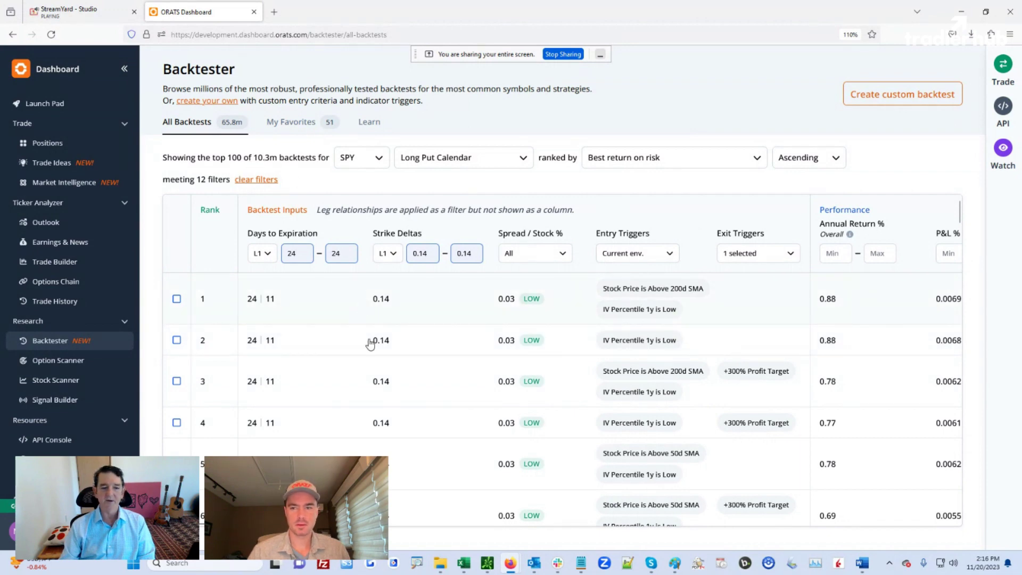
# Review the ranked long put calendar backtests, comparing their profit targets, entry triggers, spread categories and annual returns.
pyautogui.scroll(-2, 490, 369)
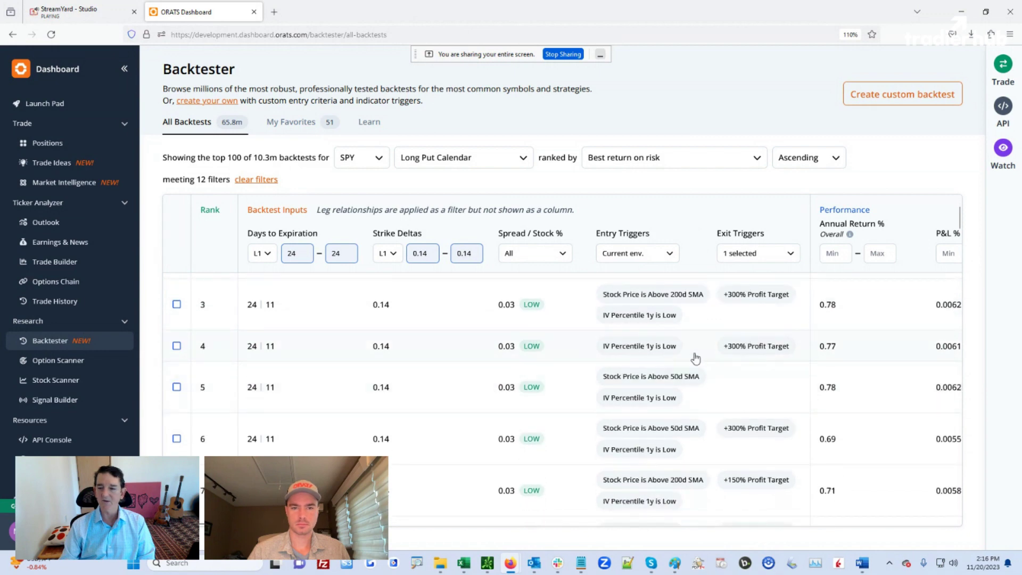
pyautogui.scroll(2, 778, 360)
pyautogui.scroll(-20, 822, 389)
pyautogui.scroll(-12, 822, 389)
pyautogui.scroll(20, 822, 389)
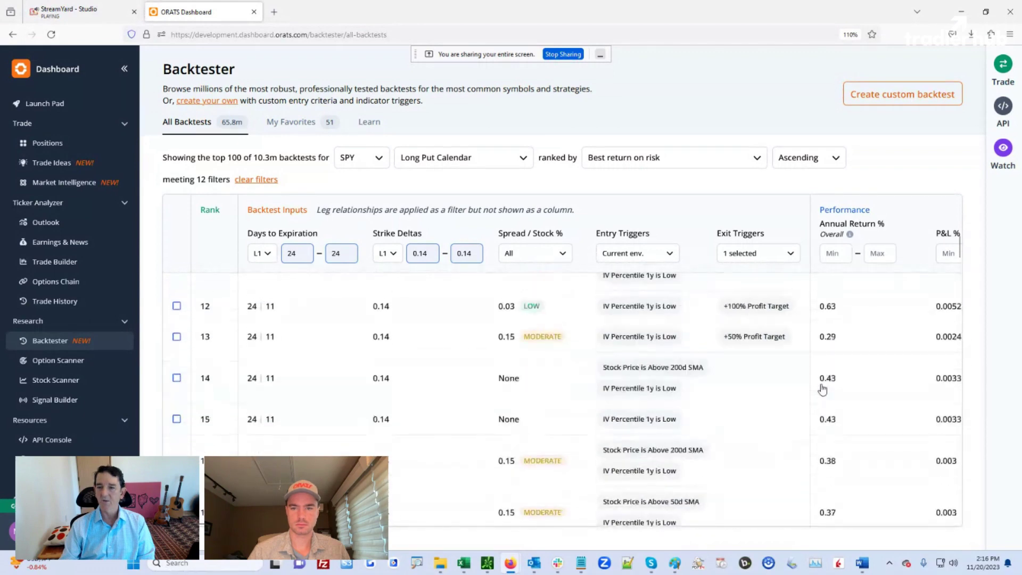
# Rank the backtests by best return on risk in descending order and review the worst performers' spread categories and exit triggers.
pyautogui.click(806, 162)
pyautogui.click(796, 203)
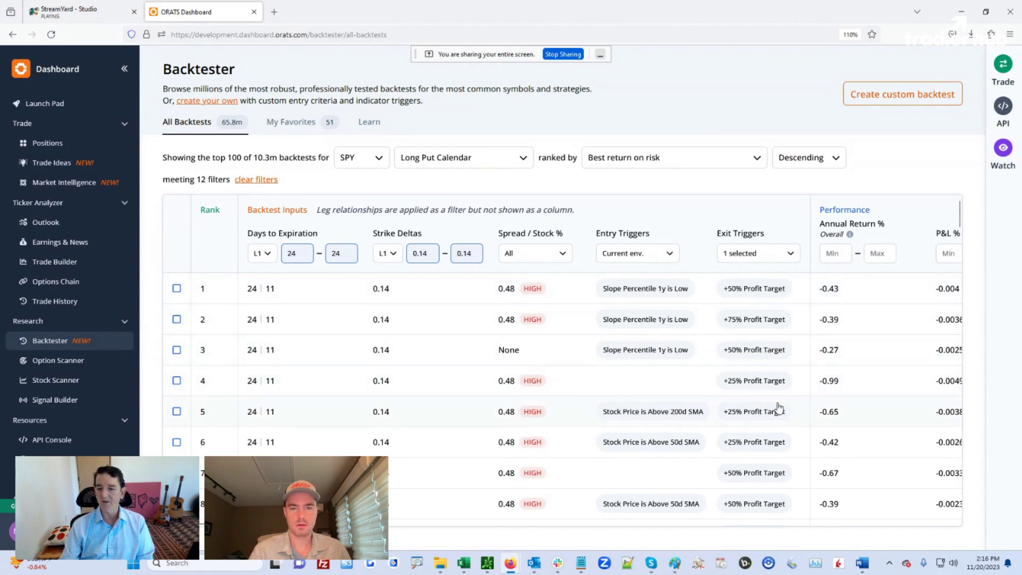
pyautogui.scroll(-3, 772, 418)
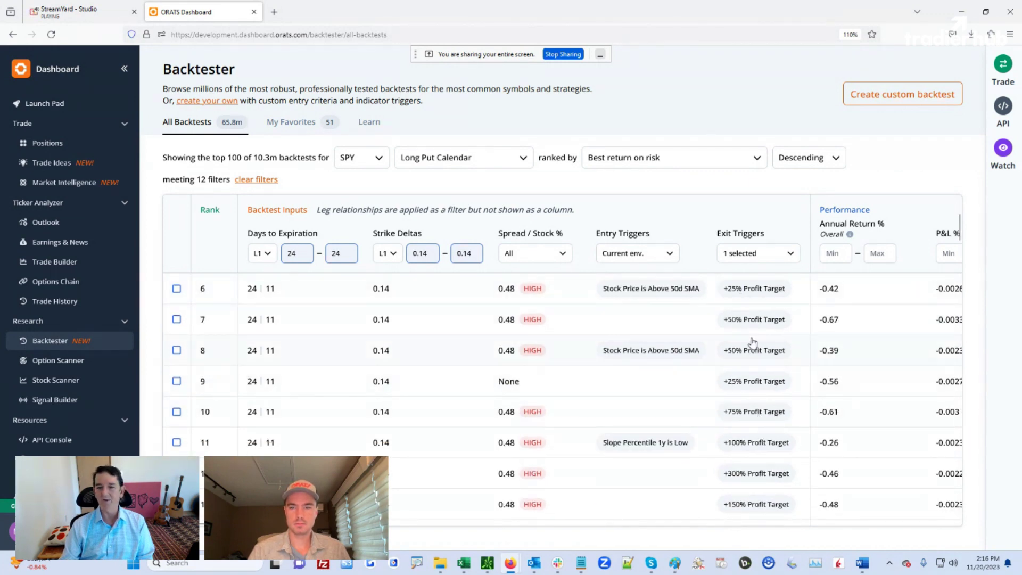
pyautogui.scroll(3, 752, 342)
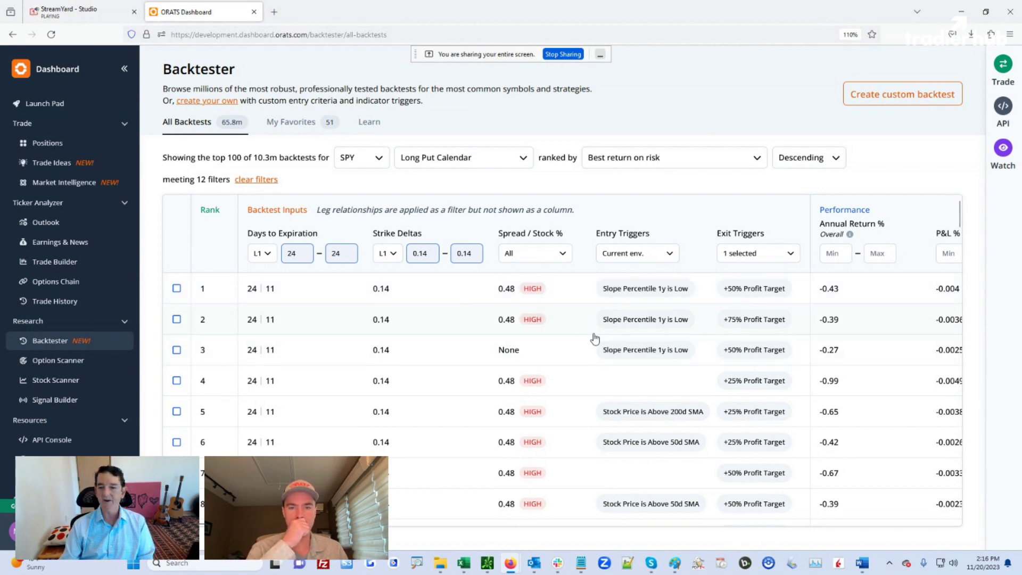
pyautogui.scroll(-9, 593, 338)
pyautogui.scroll(-9, 600, 352)
pyautogui.scroll(-2, 703, 404)
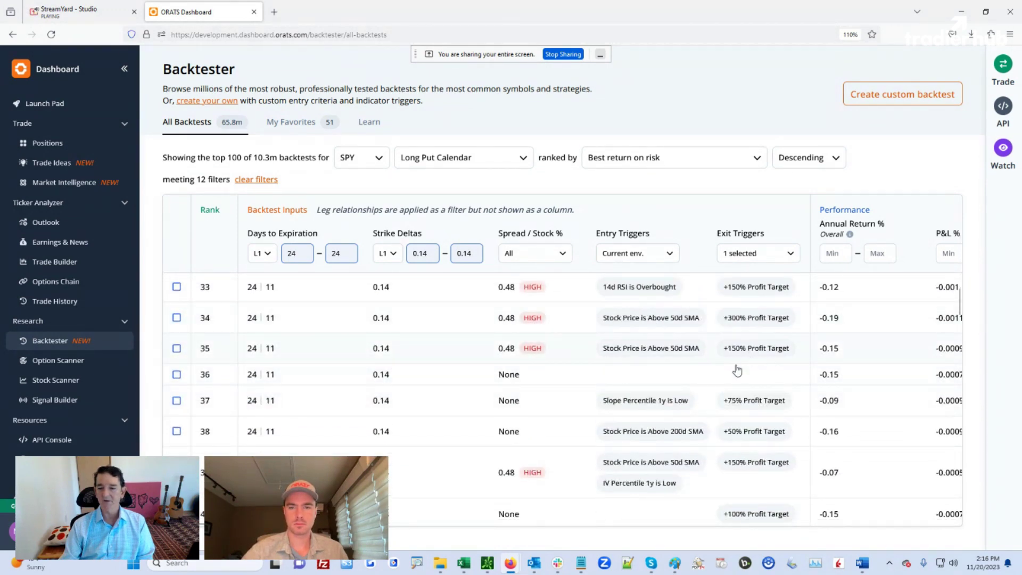
pyautogui.scroll(15, 698, 341)
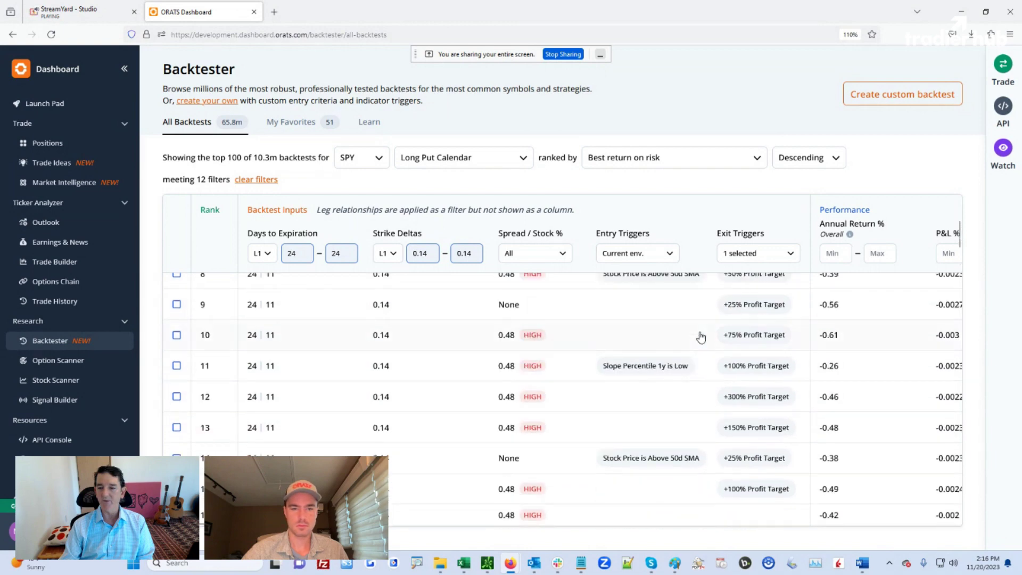
pyautogui.scroll(4, 701, 338)
# Set the Profit Target exit trigger to None for the descending ranking.
pyautogui.click(791, 255)
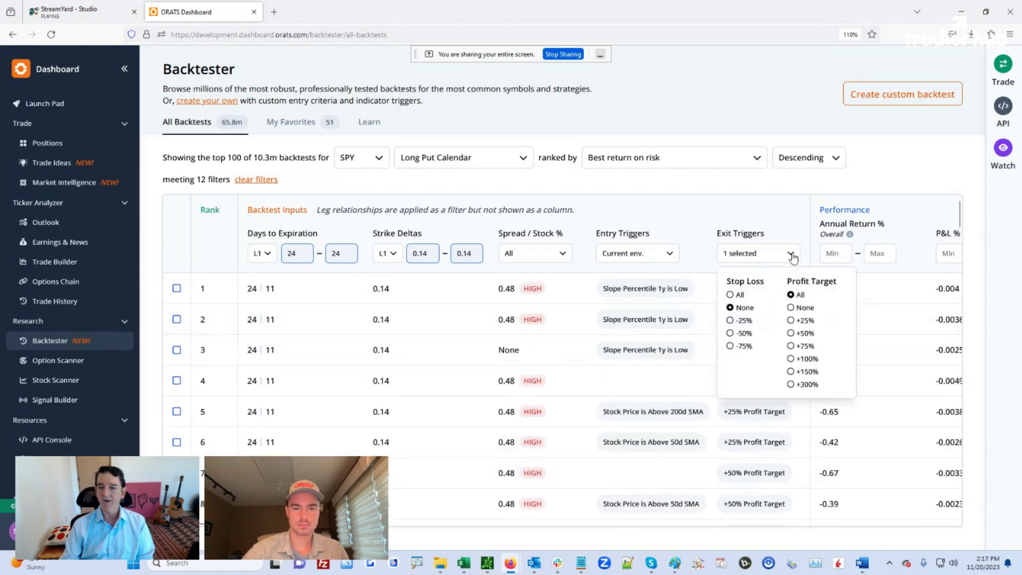
pyautogui.click(790, 309)
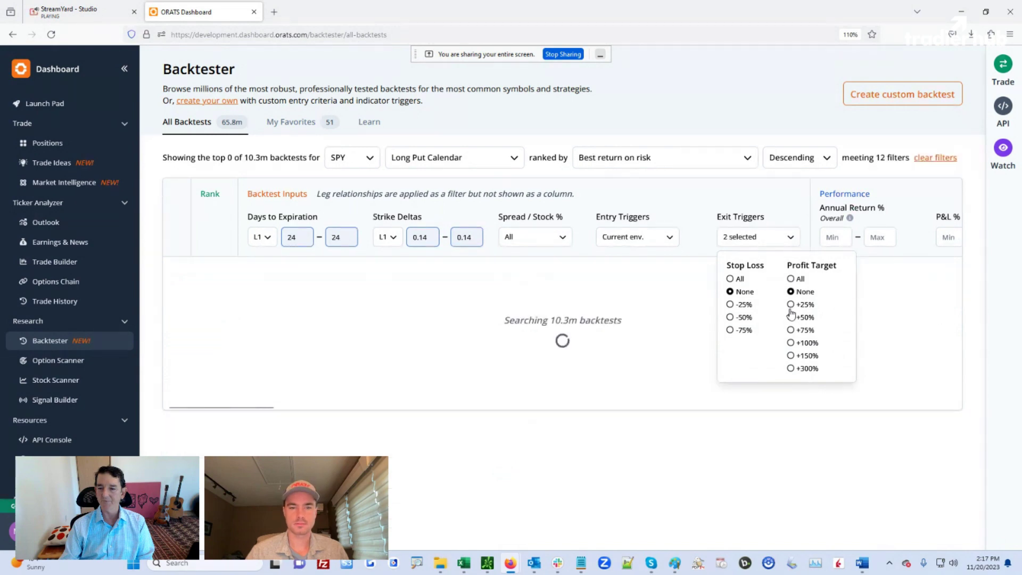
pyautogui.click(722, 97)
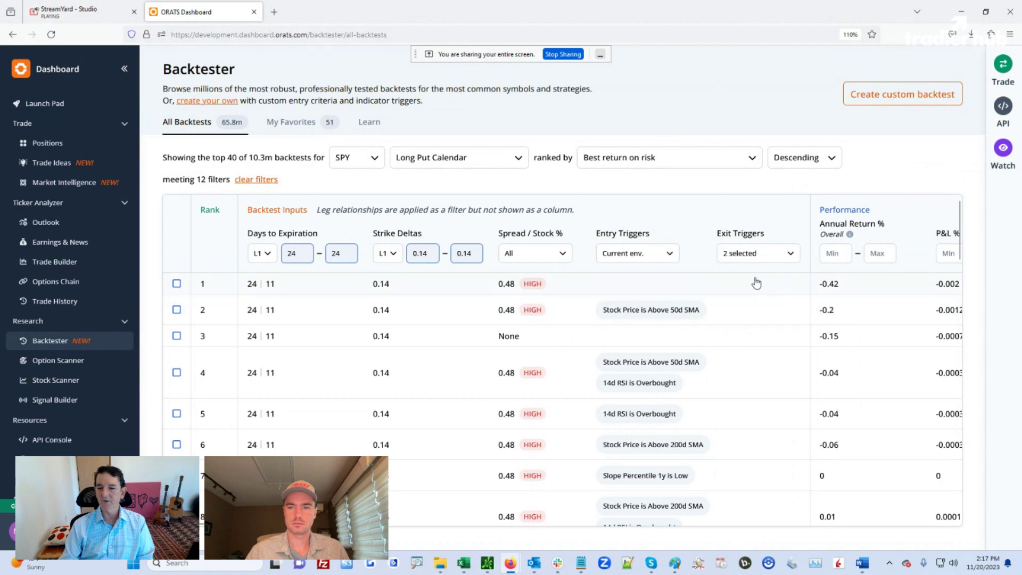
# Examine the first-ranked backtest's return graph and spread category, and review the rest of the descending ranking.
pyautogui.click(843, 291)
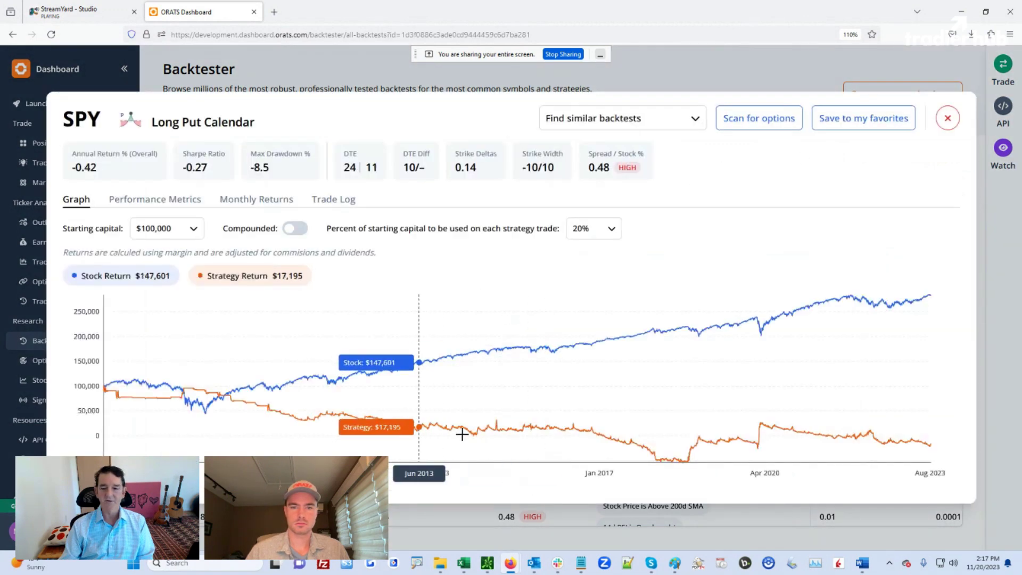
pyautogui.doubleClick(607, 167)
pyautogui.click(947, 118)
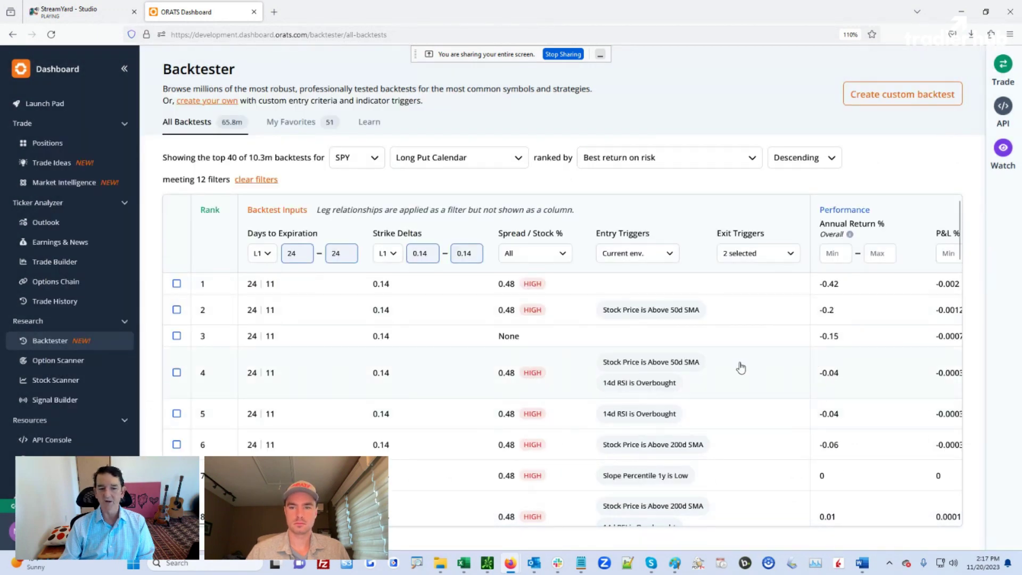
pyautogui.scroll(-3, 852, 406)
pyautogui.scroll(-7, 826, 416)
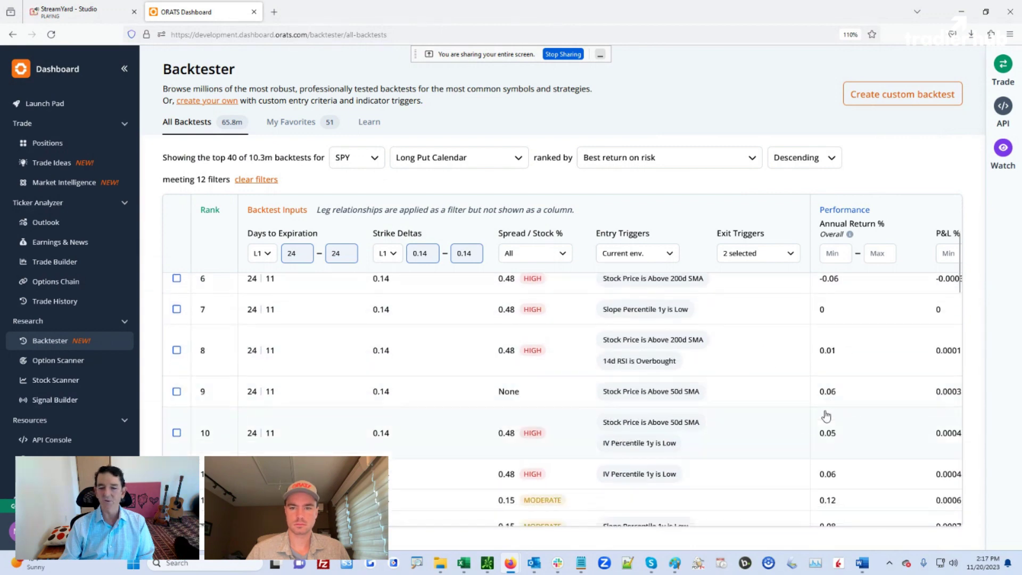
pyautogui.scroll(-8, 826, 416)
pyautogui.scroll(20, 826, 415)
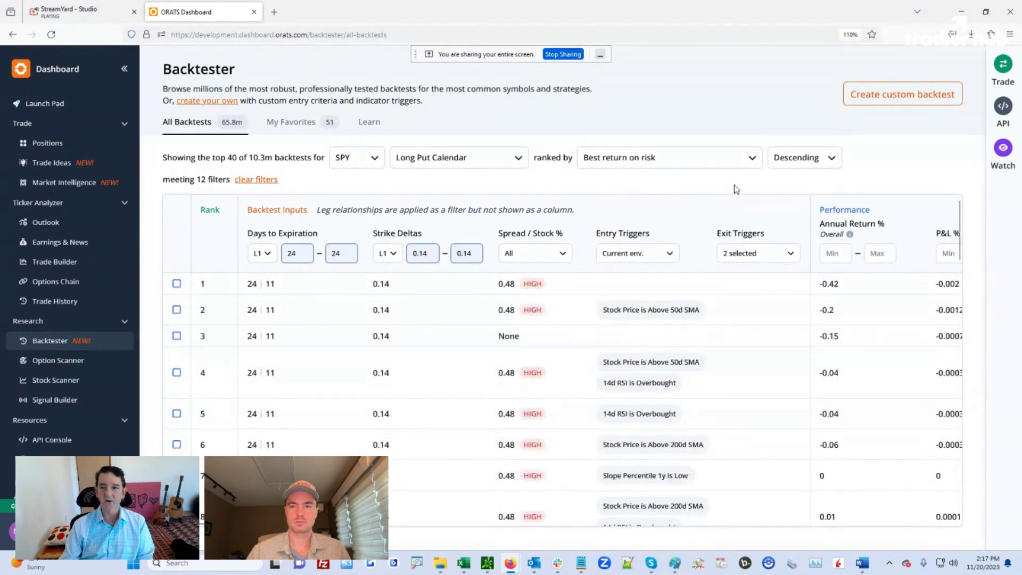
# Rank the long put calendar backtests in ascending order and open the first-ranked backtest's return graph.
pyautogui.click(796, 162)
pyautogui.click(810, 188)
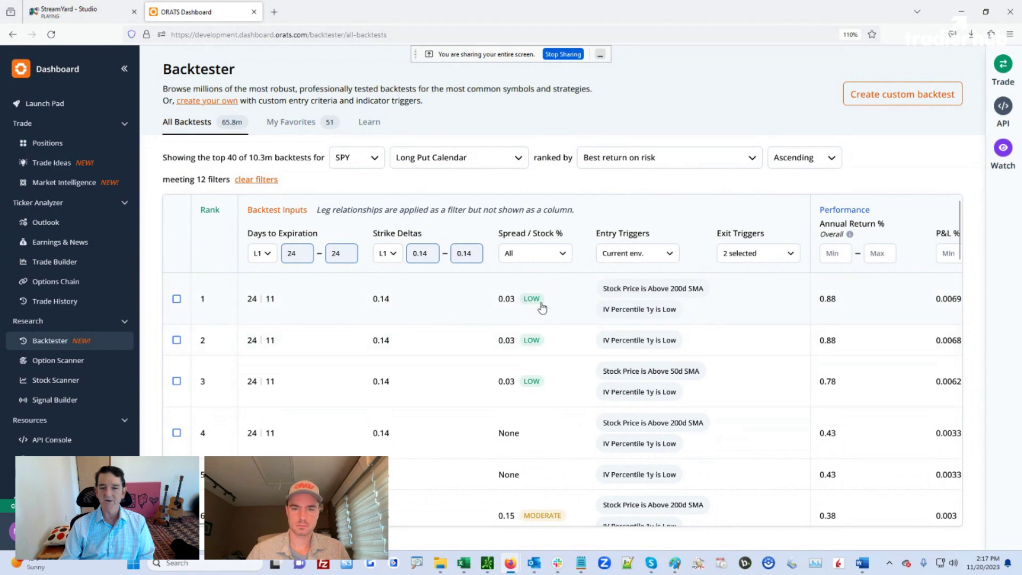
pyautogui.click(448, 304)
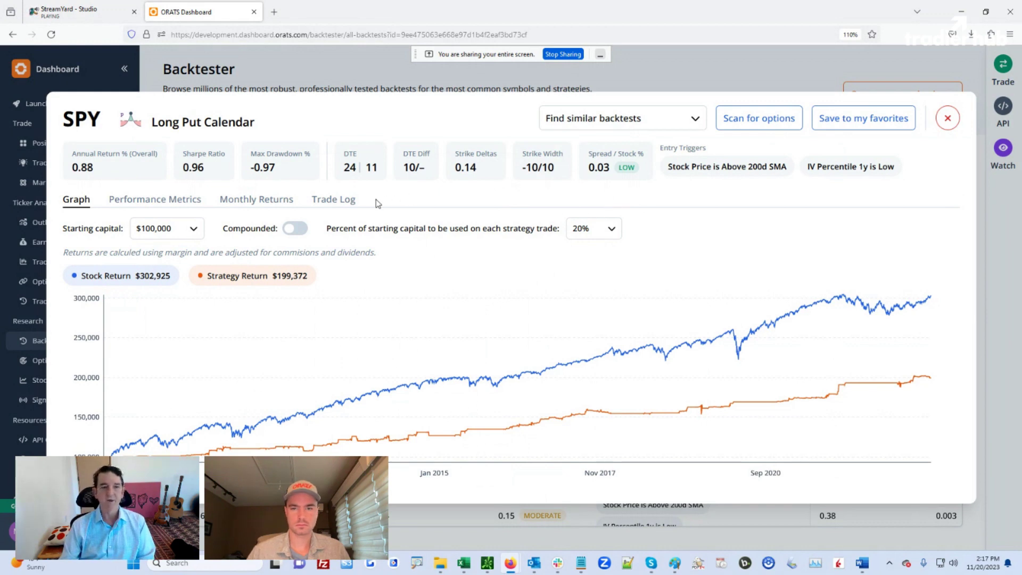
# Scan for options matching this backtest and review the scan's expiration, delta and spread criteria and the ranked trades.
pyautogui.click(762, 118)
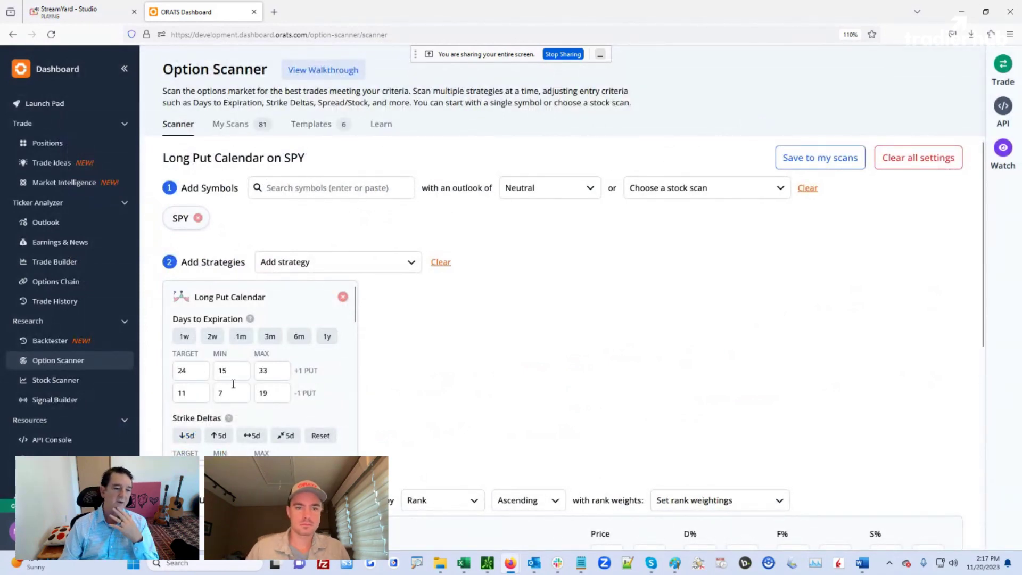
pyautogui.scroll(-3, 215, 388)
pyautogui.scroll(-3, 215, 387)
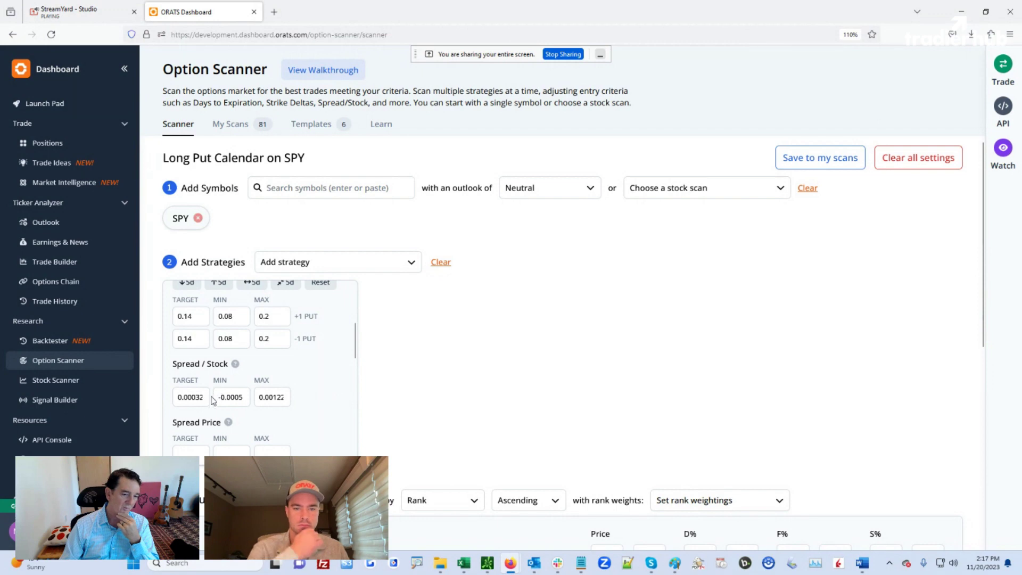
pyautogui.scroll(-3, 410, 395)
pyautogui.scroll(-5, 410, 394)
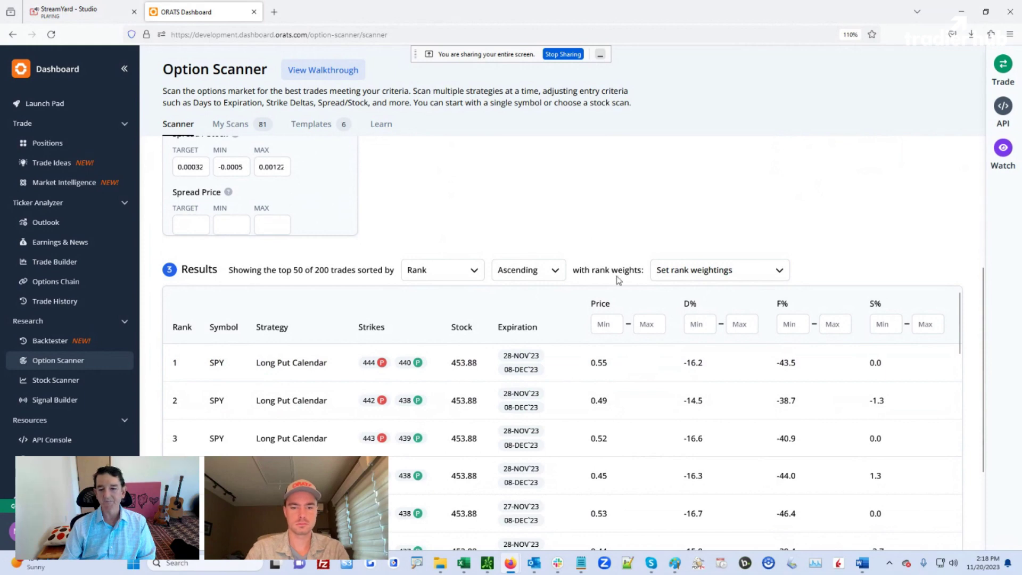
pyautogui.scroll(5, 616, 276)
pyautogui.scroll(-3, 616, 277)
pyautogui.scroll(5, 617, 278)
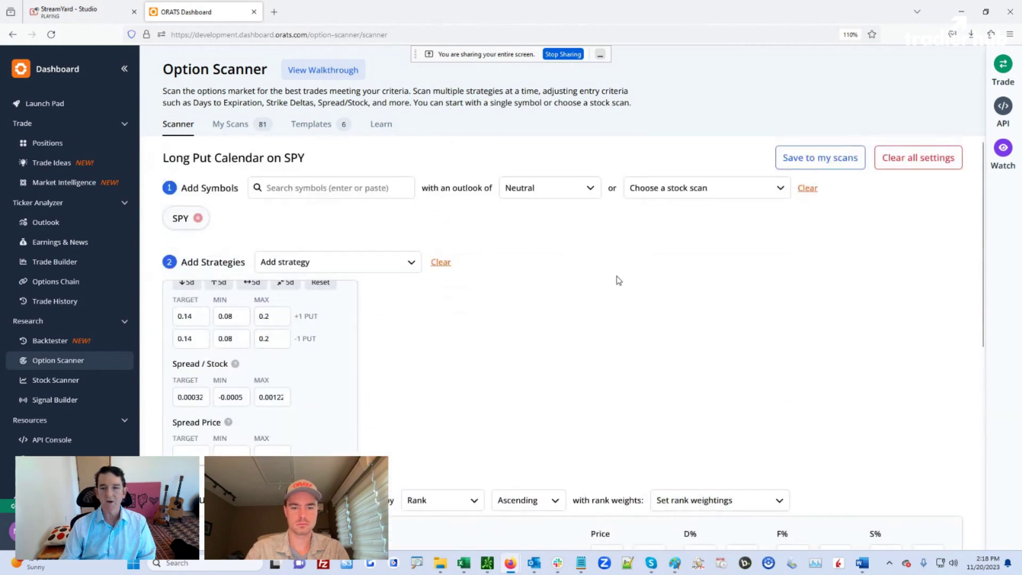
pyautogui.scroll(-5, 571, 305)
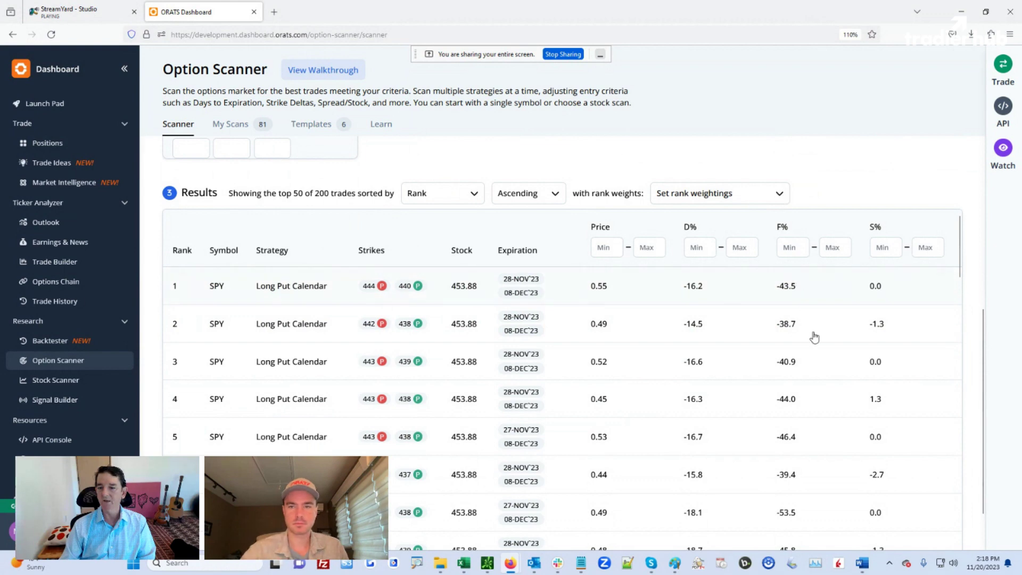
pyautogui.scroll(-1, 794, 293)
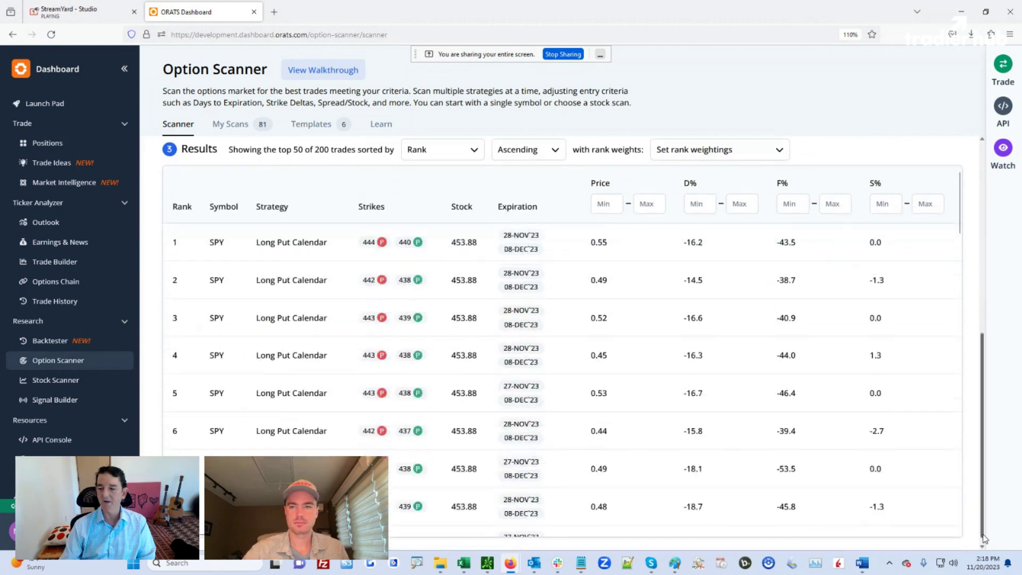
# Raise the F% rank weighting for the long put calendar scan results.
pyautogui.scroll(1, 841, 235)
pyautogui.click(769, 220)
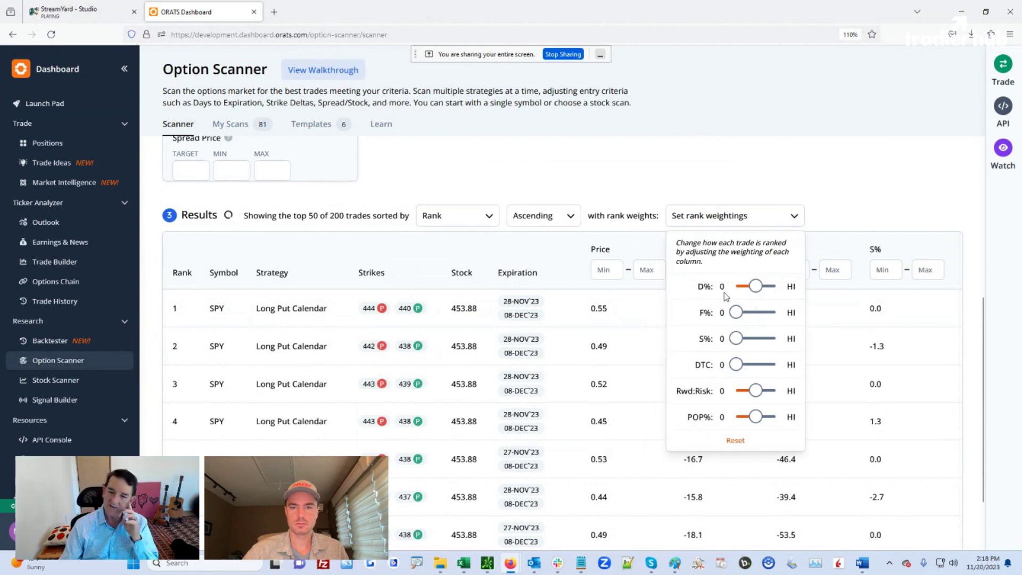
pyautogui.moveTo(722, 317); pyautogui.dragTo(743, 314)
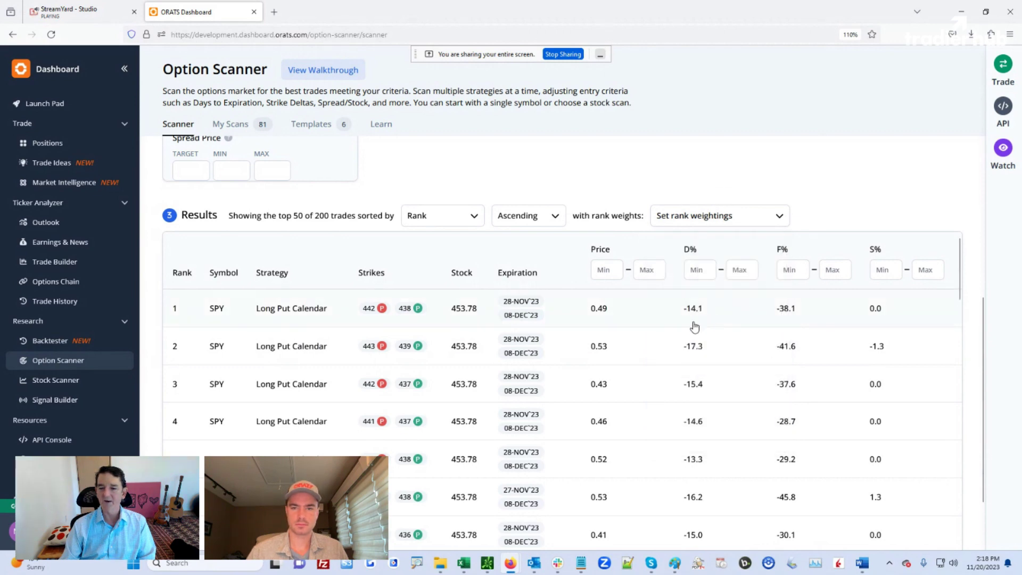
# Open the first-ranked SPY 442/438 put calendar as a new trade and review its pricing and payoff analysis.
pyautogui.moveTo(414, 316)
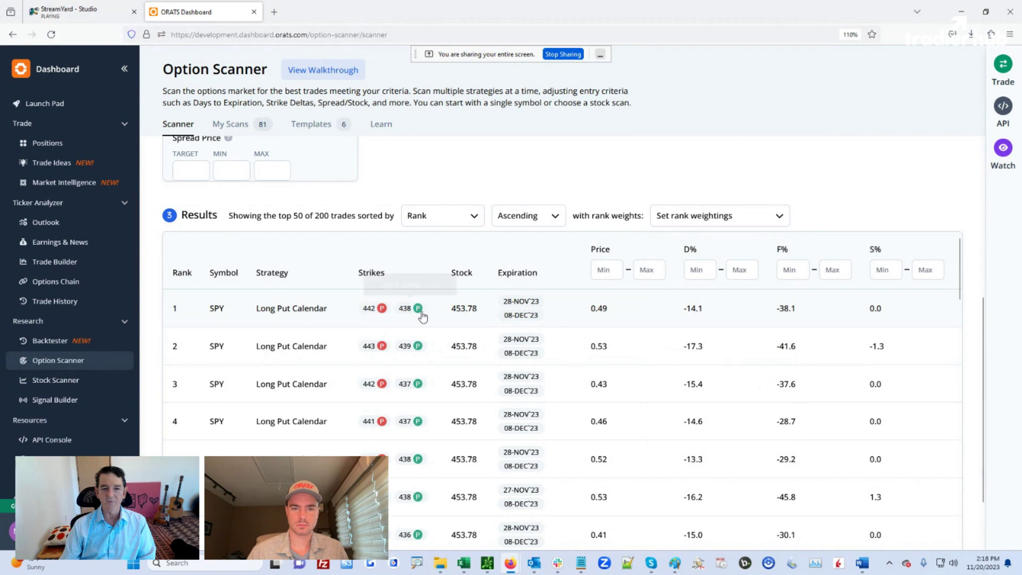
pyautogui.click(581, 314)
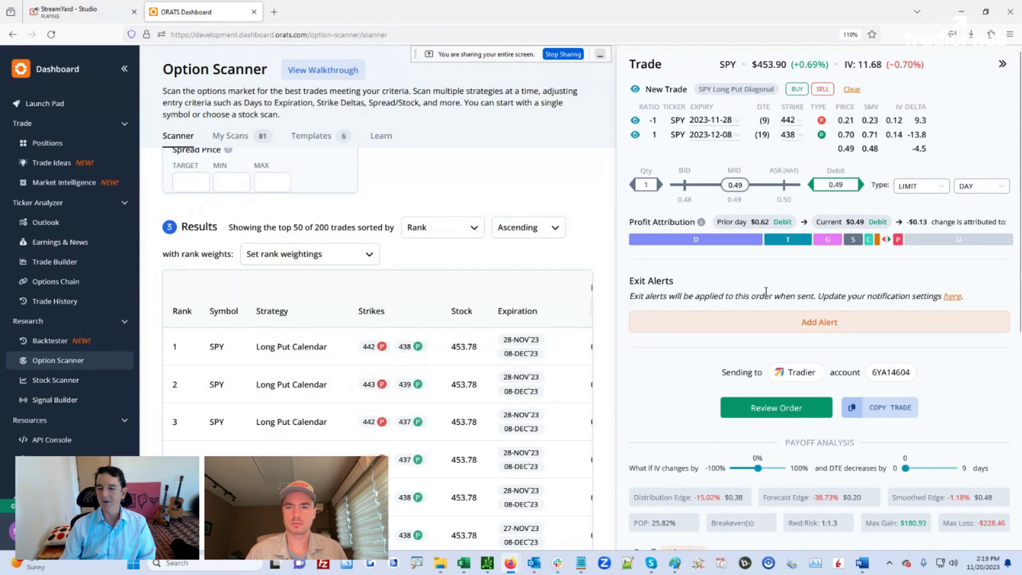
pyautogui.scroll(-4, 765, 291)
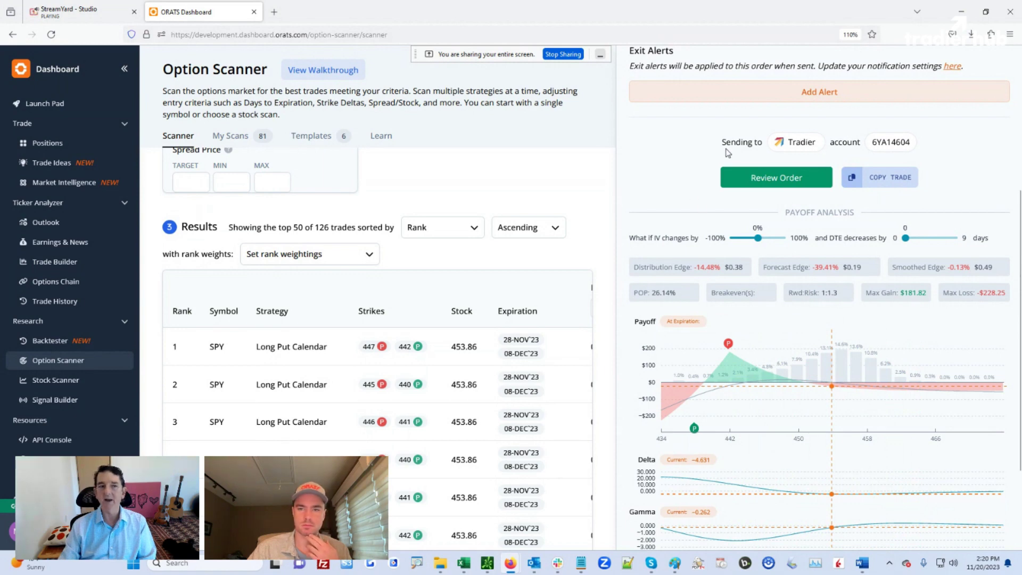
# Open the positions page and switch the trading account to ORATS Paper Trading.
pyautogui.click(41, 105)
pyautogui.click(44, 142)
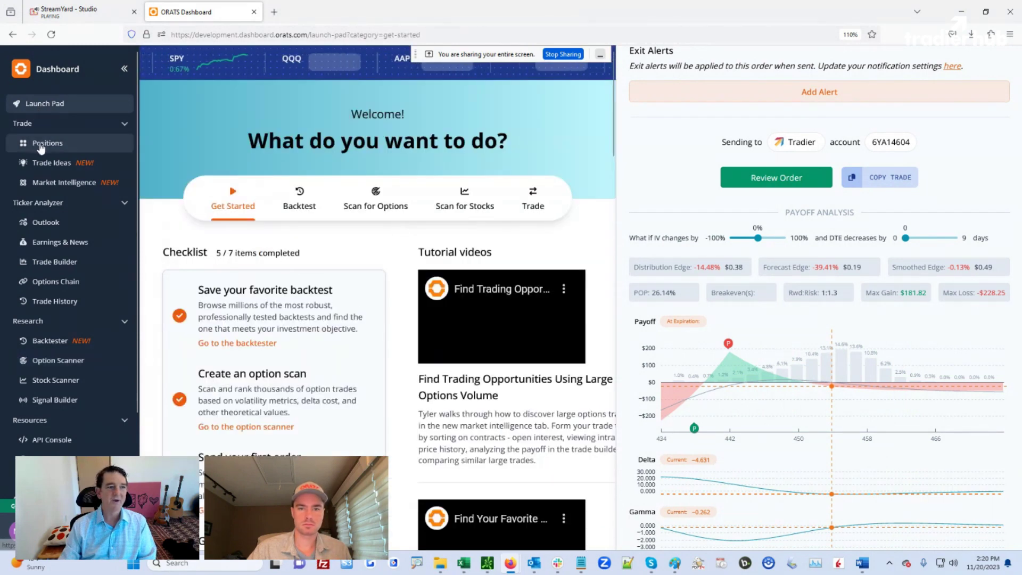
pyautogui.click(364, 67)
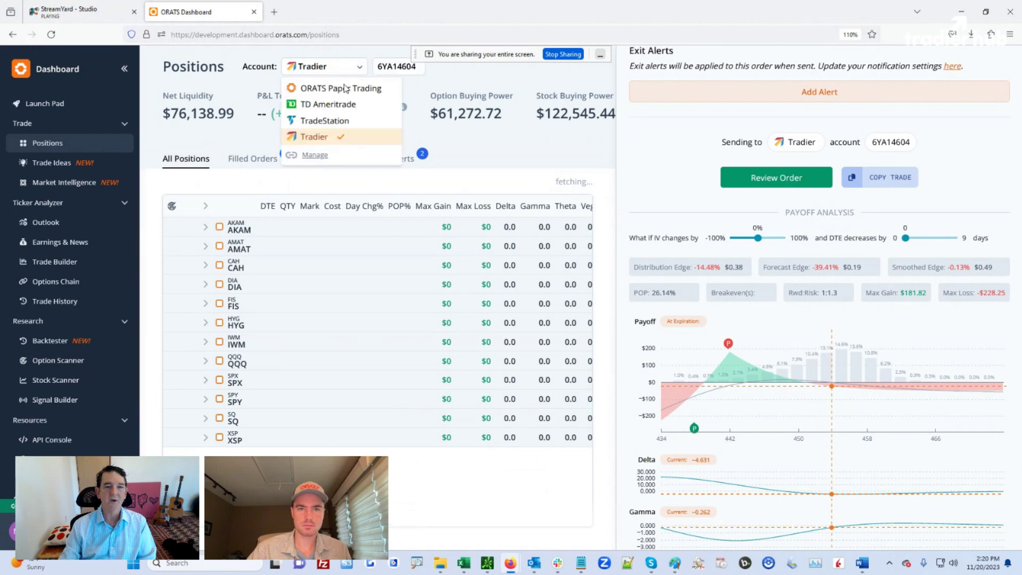
pyautogui.click(340, 89)
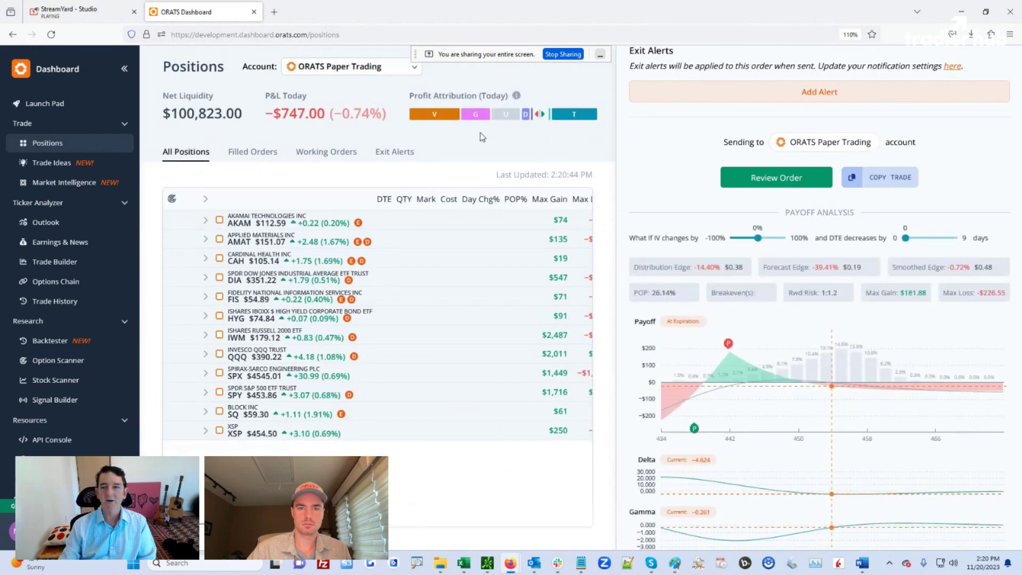
pyautogui.moveTo(791, 142); pyautogui.dragTo(871, 141)
# Set the SPY long put diagonal order to the ask price, a 0.5 debit, with a quantity of 4.
pyautogui.scroll(3, 702, 143)
pyautogui.scroll(1, 701, 142)
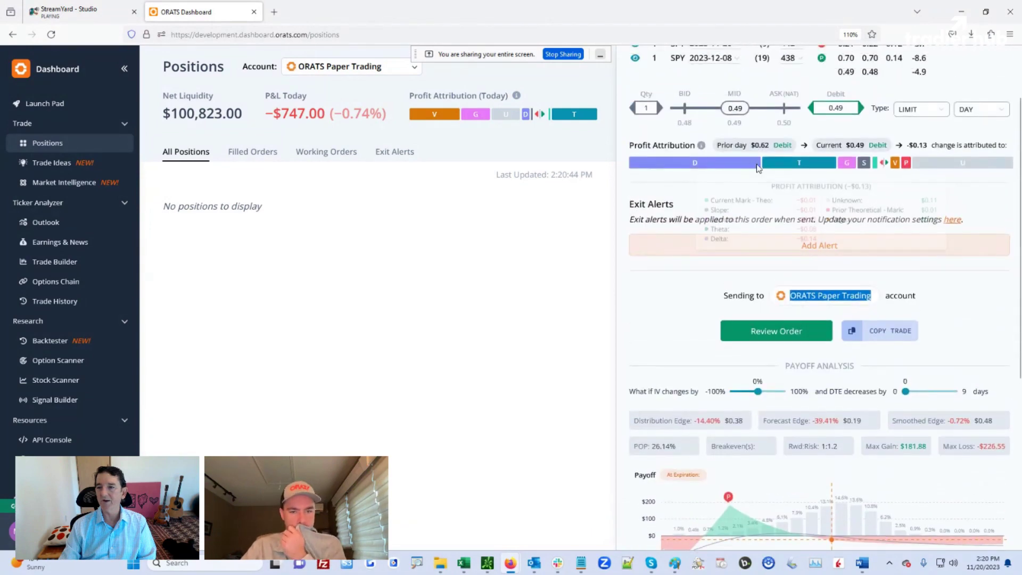
pyautogui.click(860, 108)
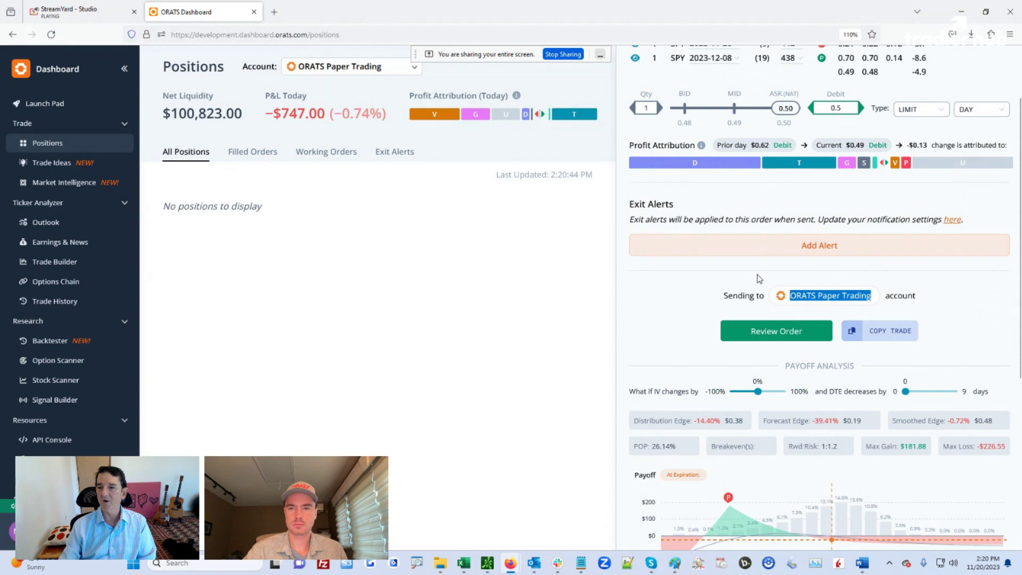
pyautogui.click(659, 108)
pyautogui.click(659, 108)
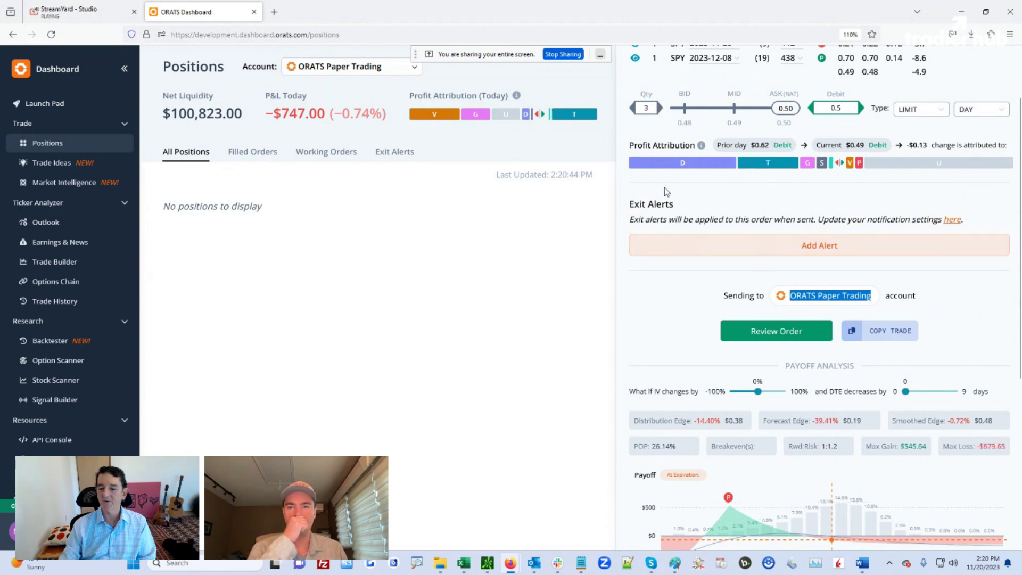
pyautogui.scroll(-3, 658, 290)
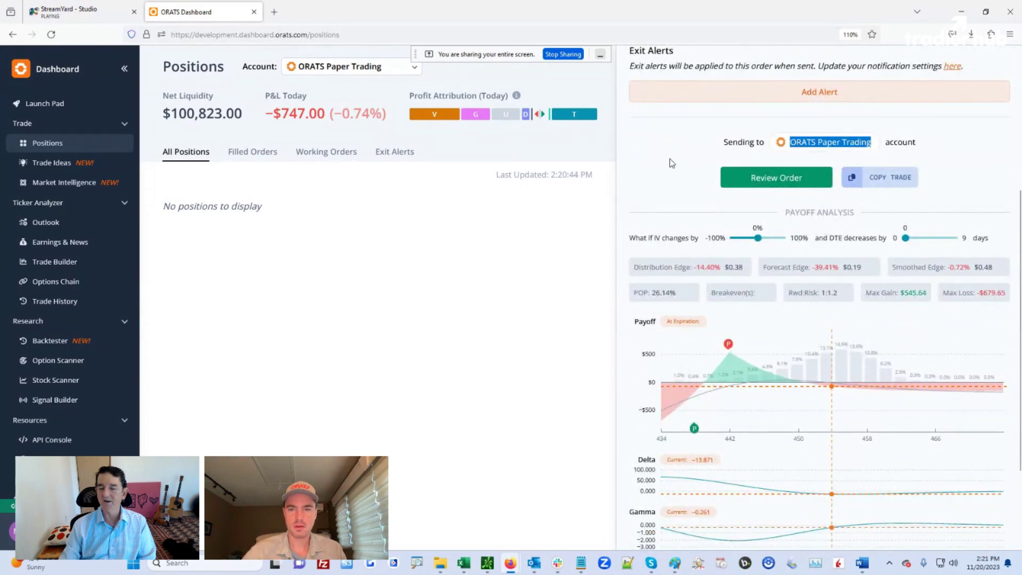
pyautogui.scroll(3, 669, 158)
pyautogui.click(658, 108)
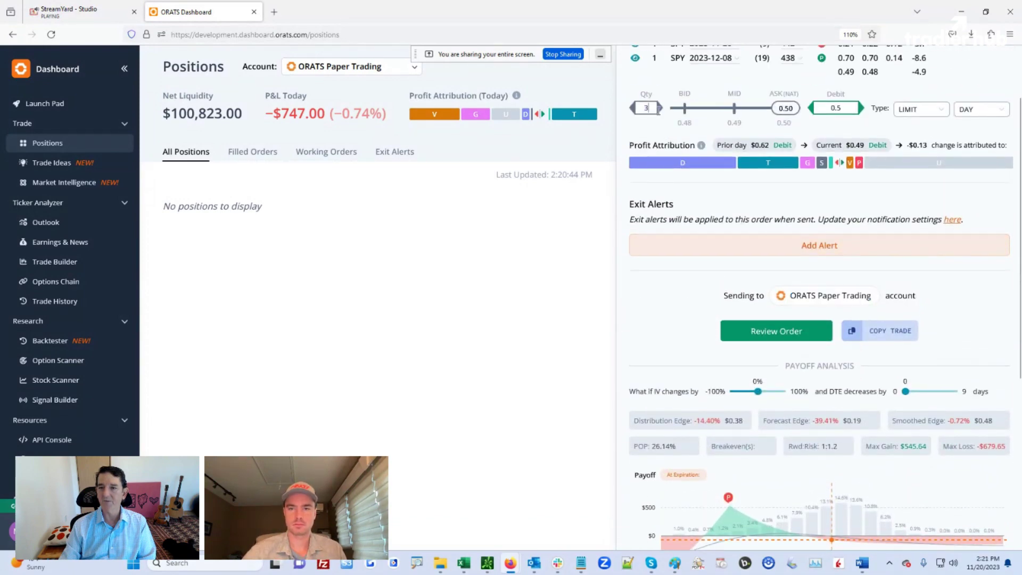
pyautogui.scroll(-3, 686, 315)
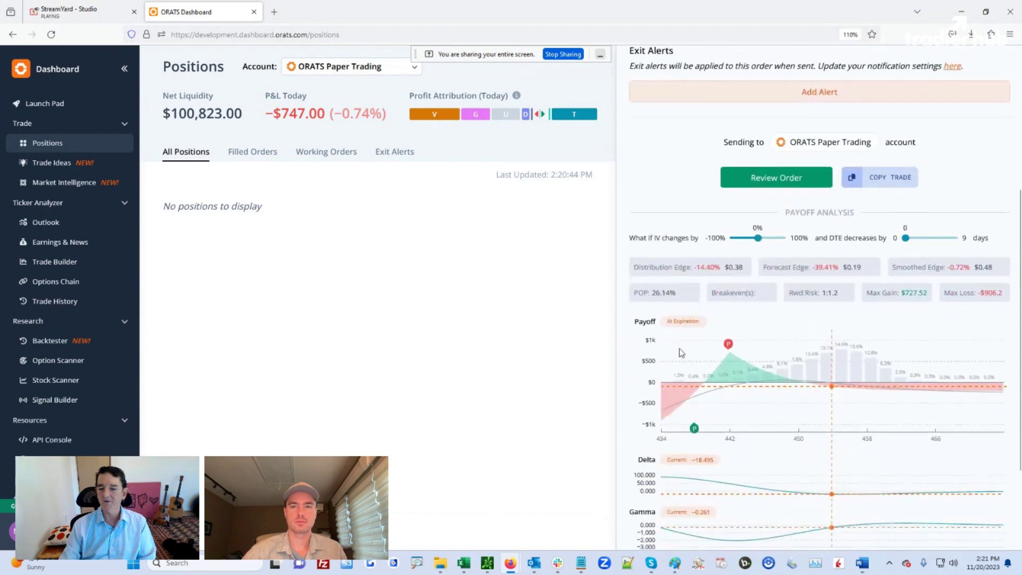
pyautogui.scroll(3, 661, 191)
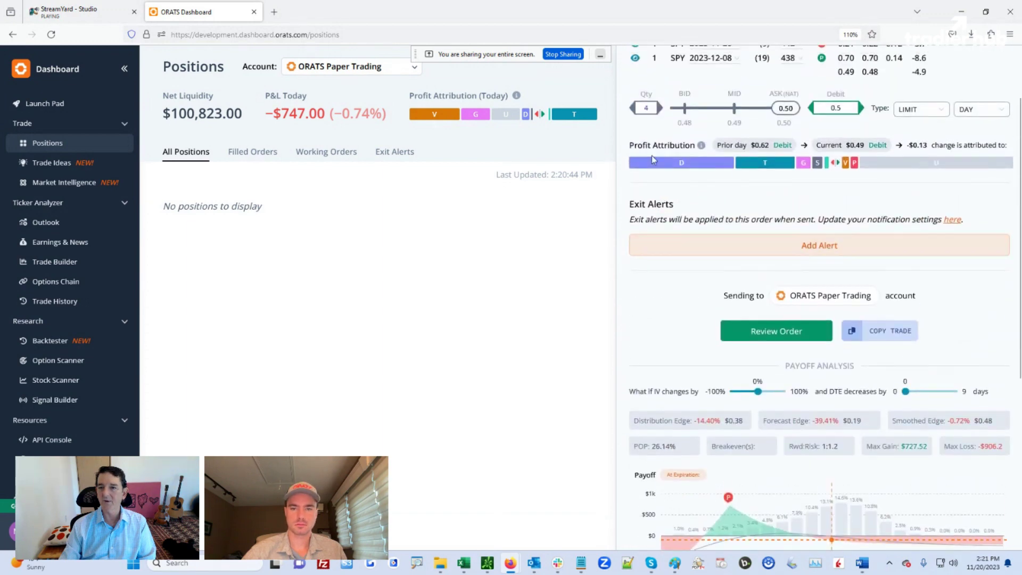
# Review and send the order to the paper trading account, and check the SPY position's profit attribution among all positions.
pyautogui.click(781, 336)
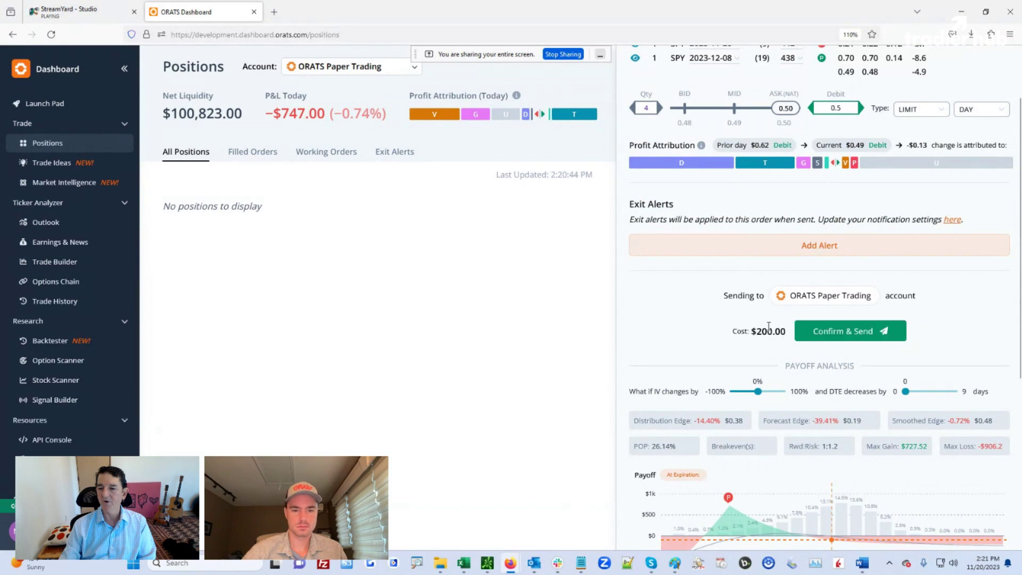
pyautogui.click(833, 332)
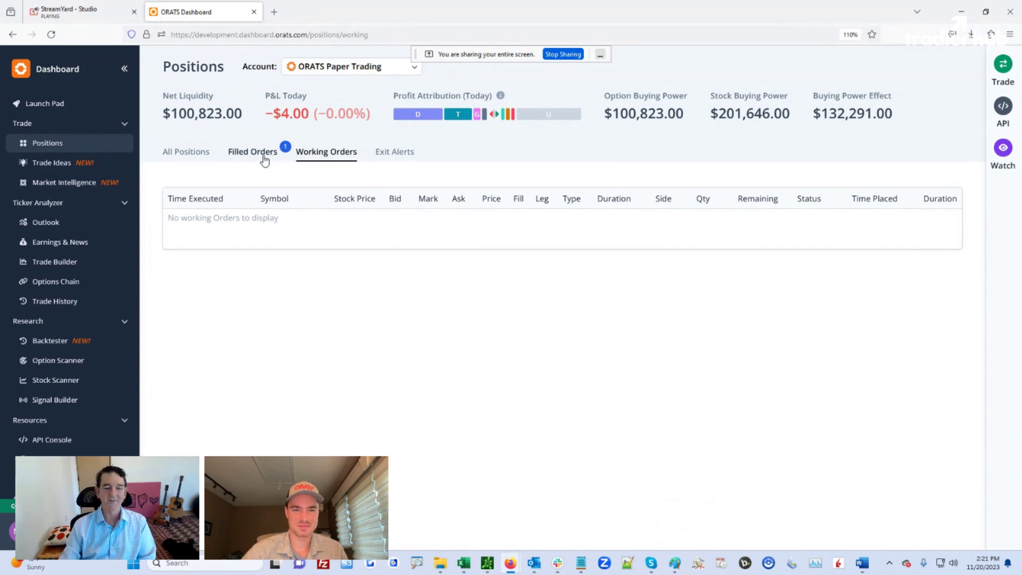
pyautogui.click(190, 156)
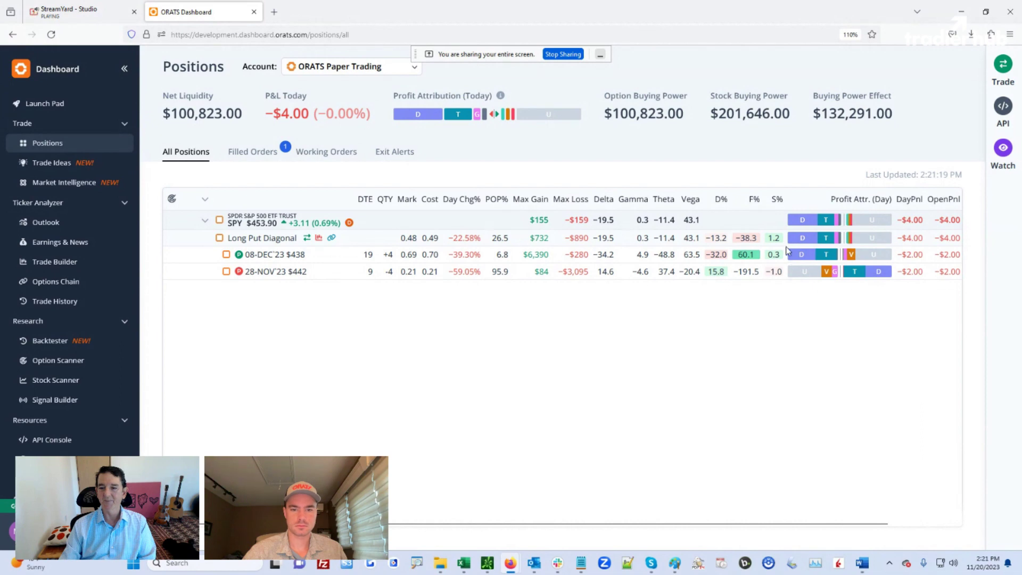
pyautogui.moveTo(799, 223)
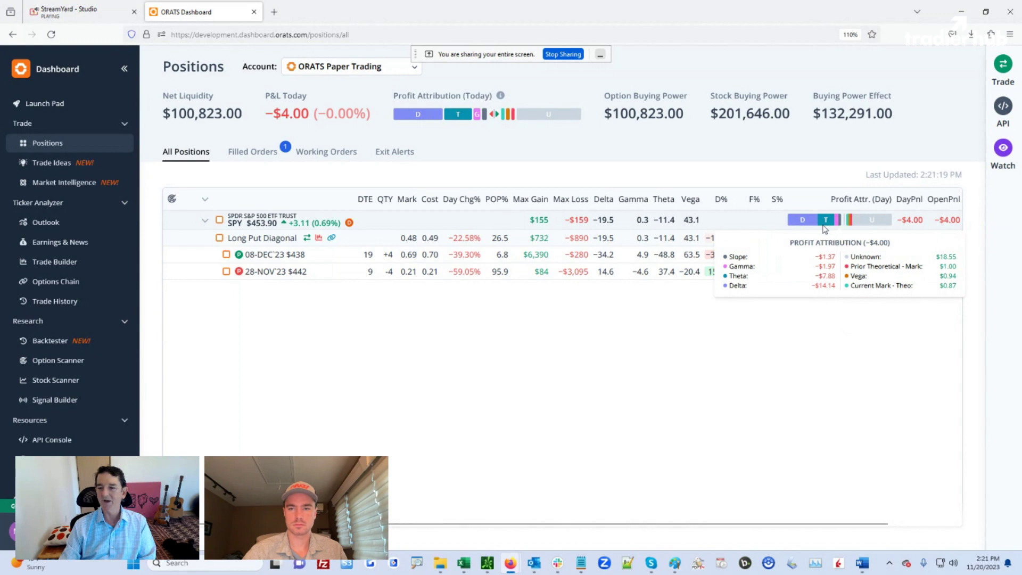
# Select the Long Put Diagonal position and add a trade exit alert for Profit / Loss % above 0.75.
pyautogui.click(220, 238)
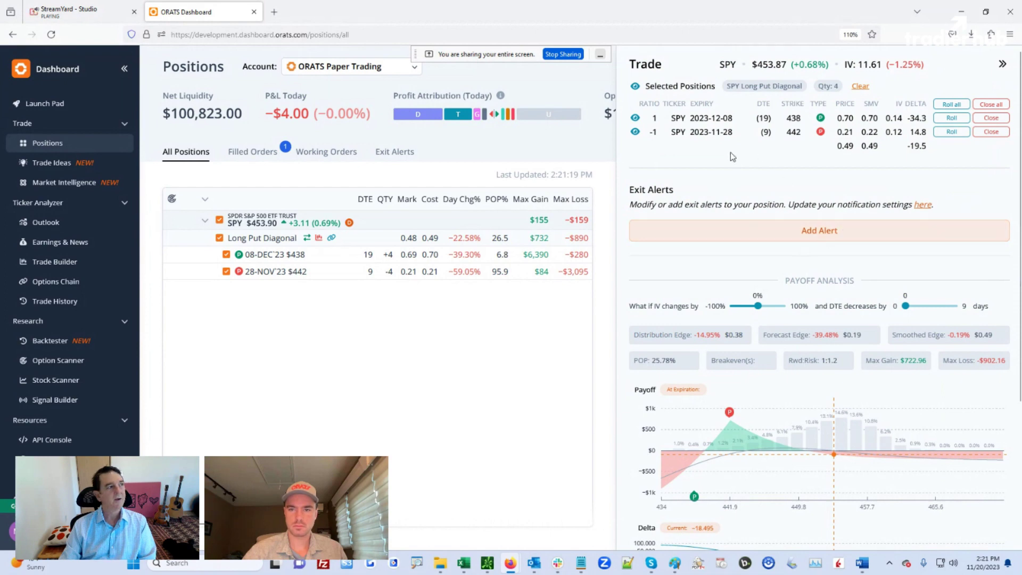
pyautogui.click(826, 232)
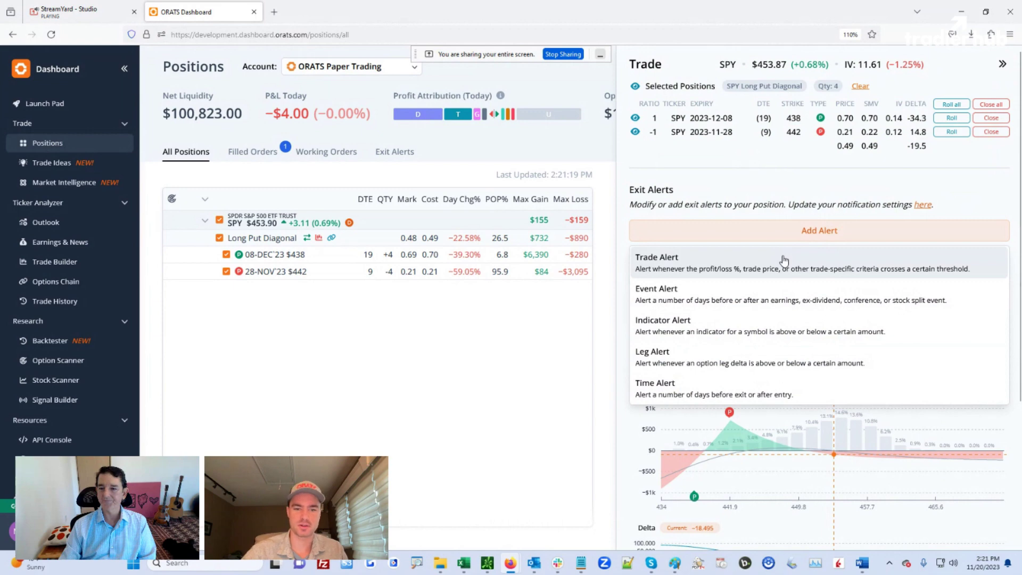
pyautogui.click(781, 257)
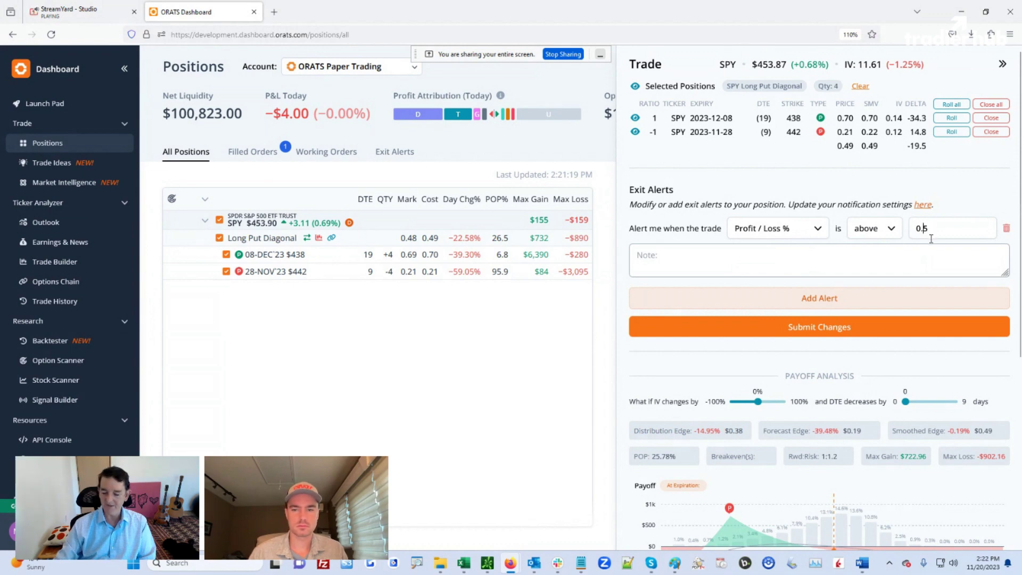
pyautogui.press('BackSpace')
pyautogui.write('75')
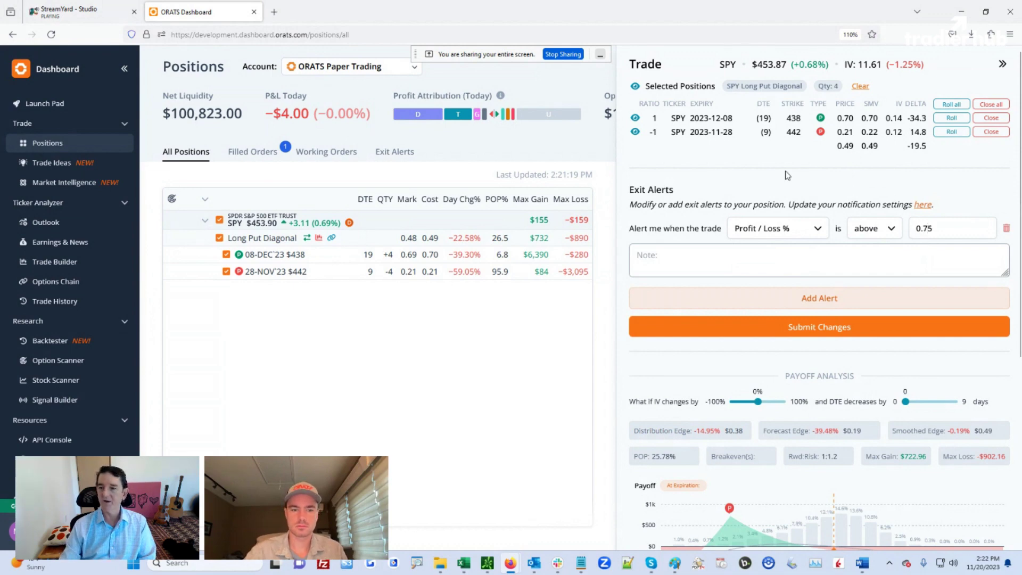
# Add the note "Tradier Hub show 11/20/2023" to the SPY diagonal's exit alert and submit the alert changes.
pyautogui.click(666, 248)
pyautogui.write('T')
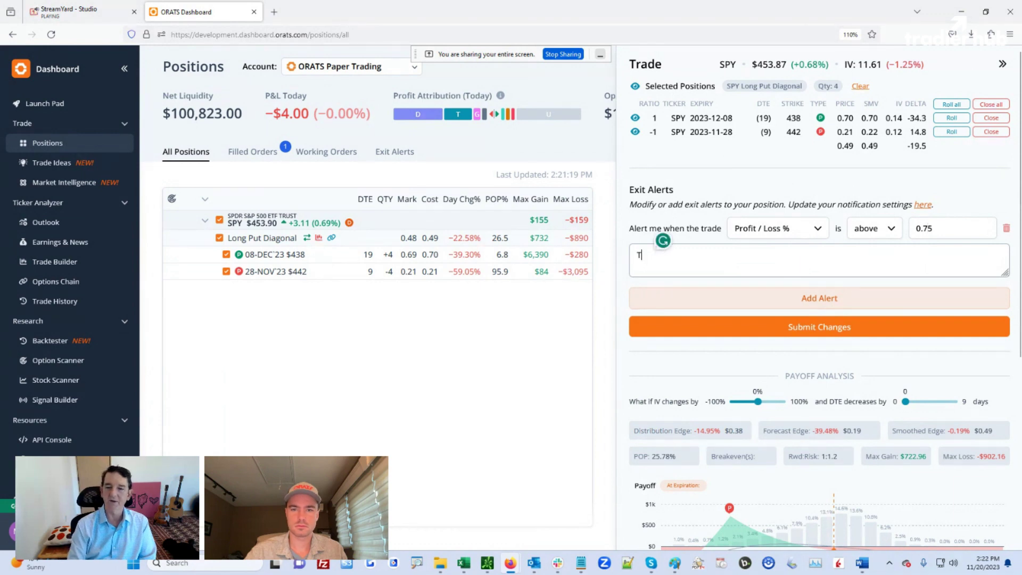
pyautogui.write('radier Hub show')
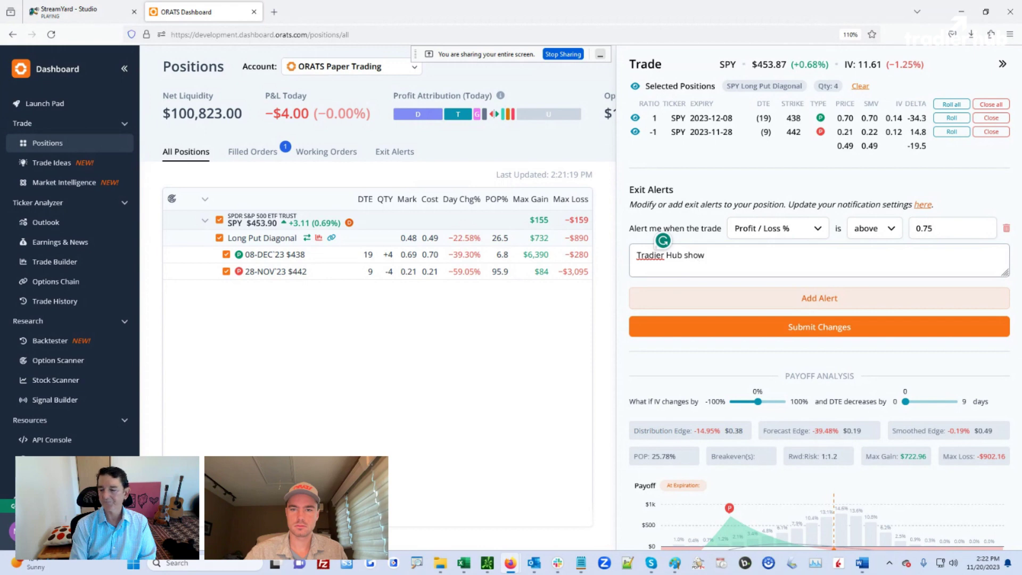
pyautogui.write('11/20/')
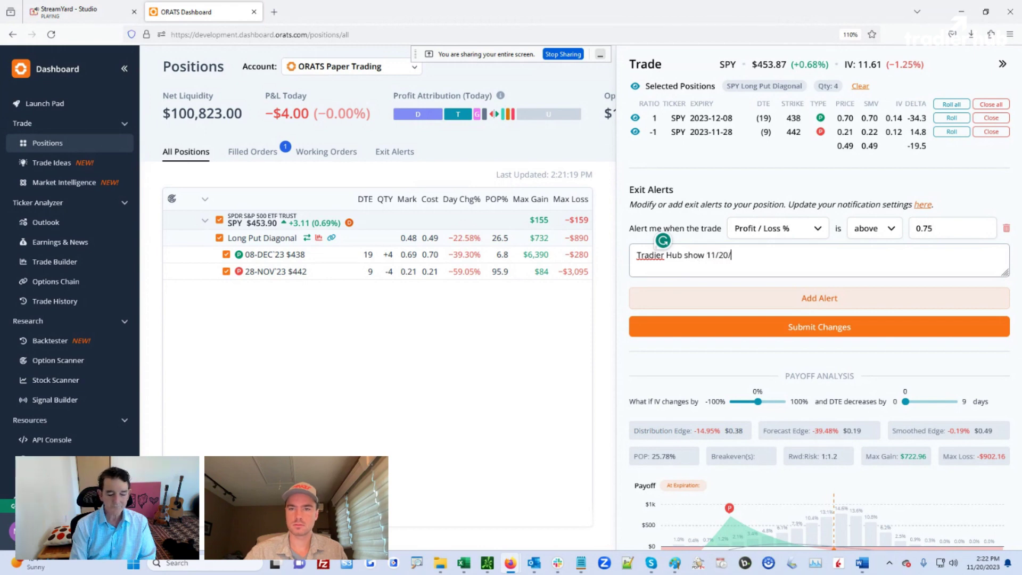
pyautogui.write('2023')
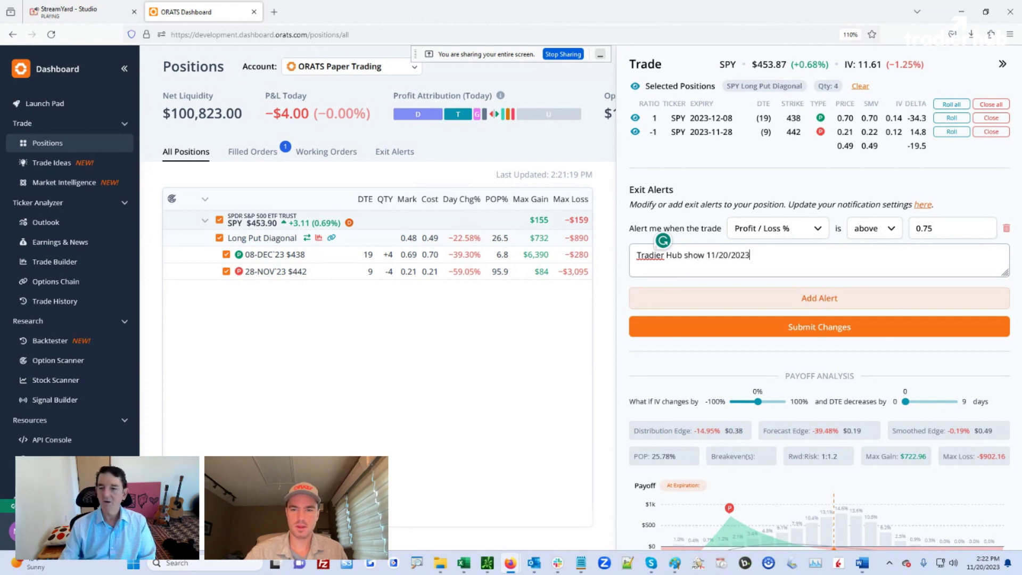
pyautogui.click(794, 327)
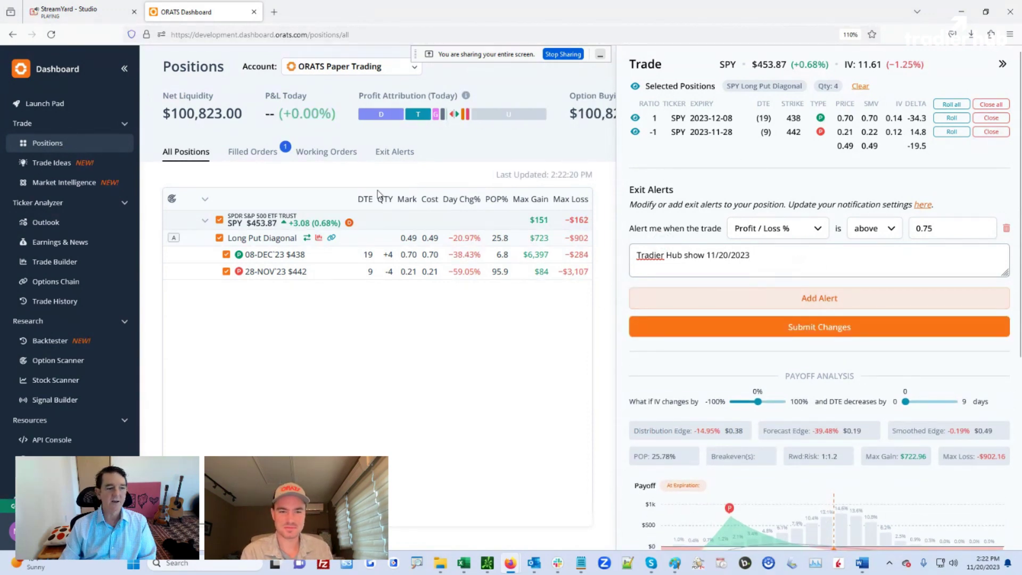
# Open the SPY diagonal's trade history, collapse the trade pane and examine the price chart over a 2 weeks range.
pyautogui.click(47, 303)
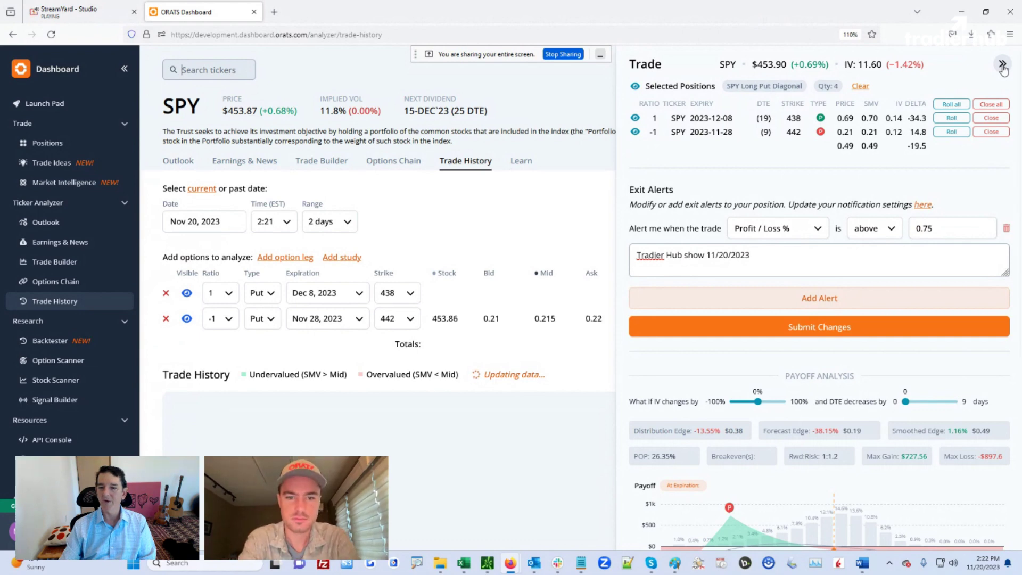
pyautogui.click(1002, 66)
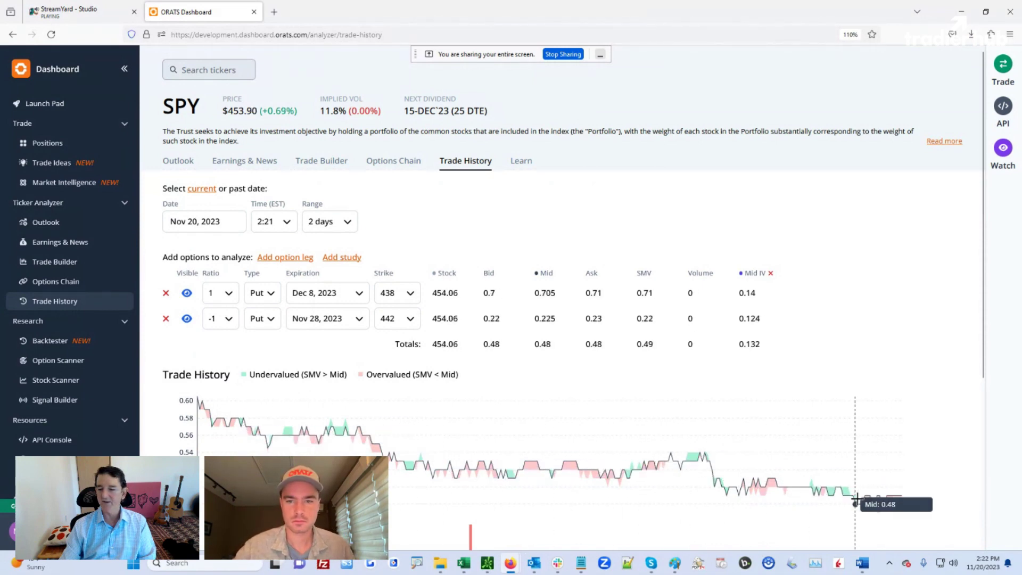
pyautogui.click(335, 225)
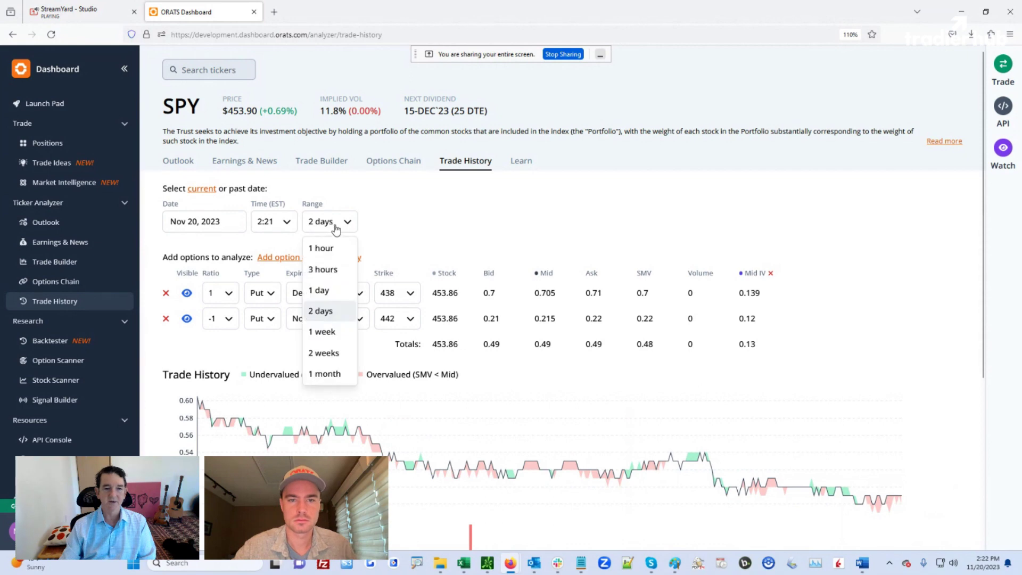
pyautogui.click(330, 353)
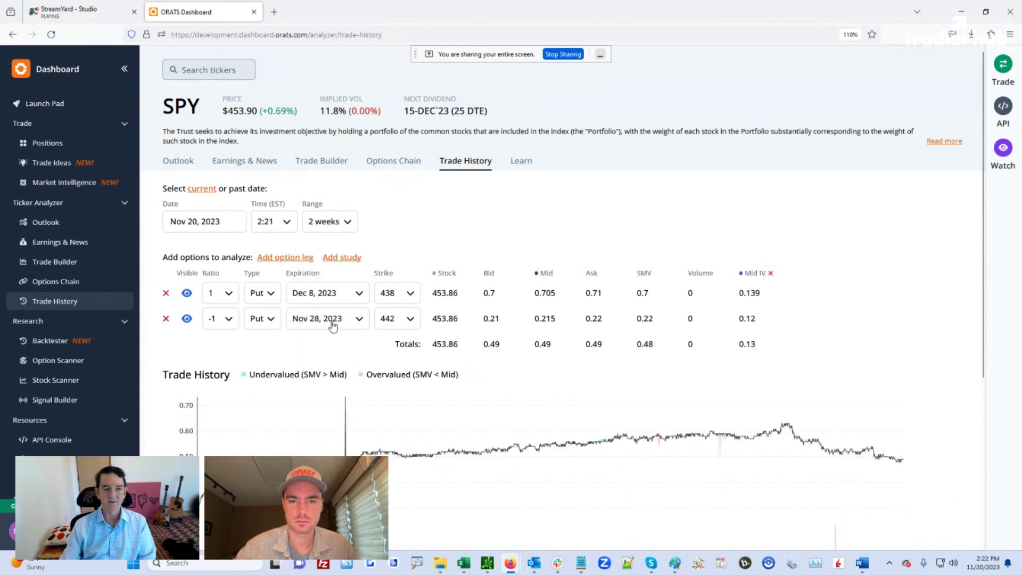
pyautogui.scroll(-4, 839, 381)
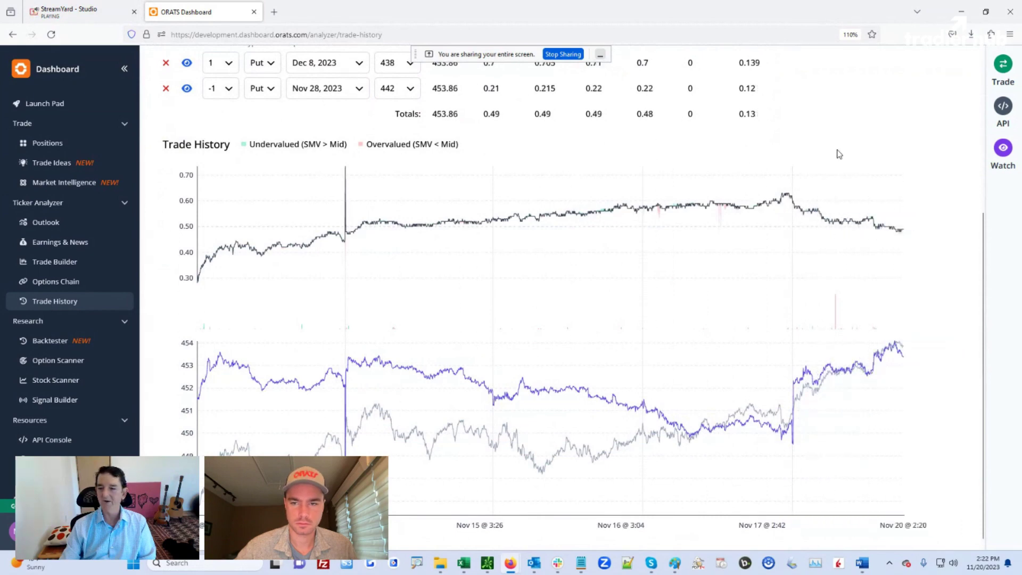
pyautogui.scroll(5, 843, 152)
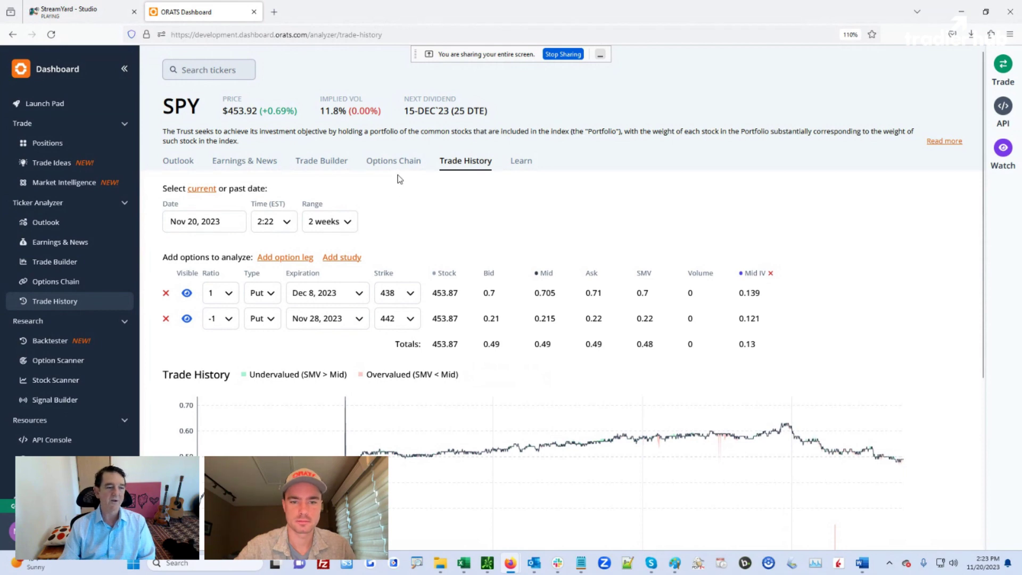
# Return to the positions page, deselect the Long Put Diagonal and collapse the trade pane.
pyautogui.click(50, 146)
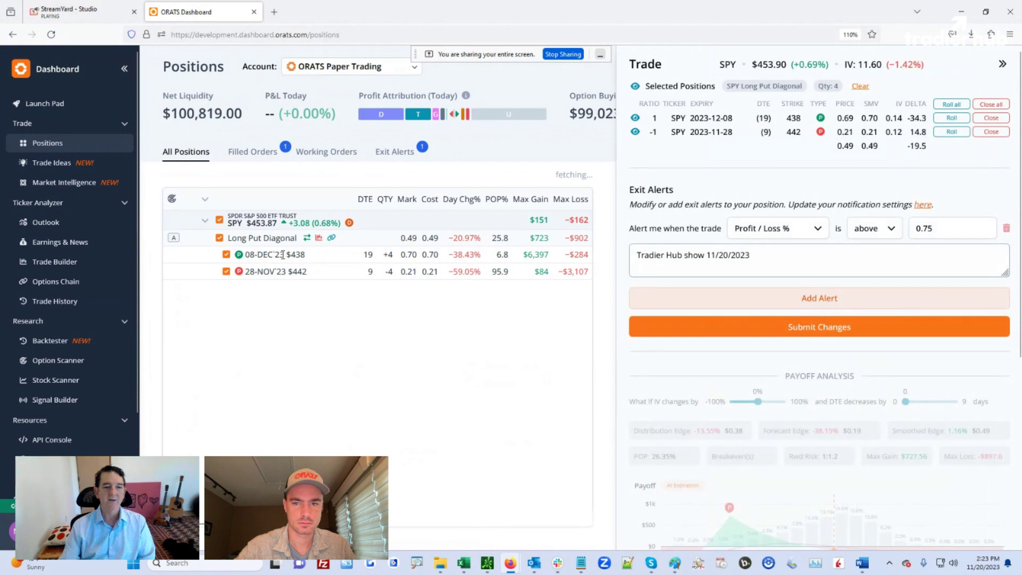
pyautogui.click(219, 238)
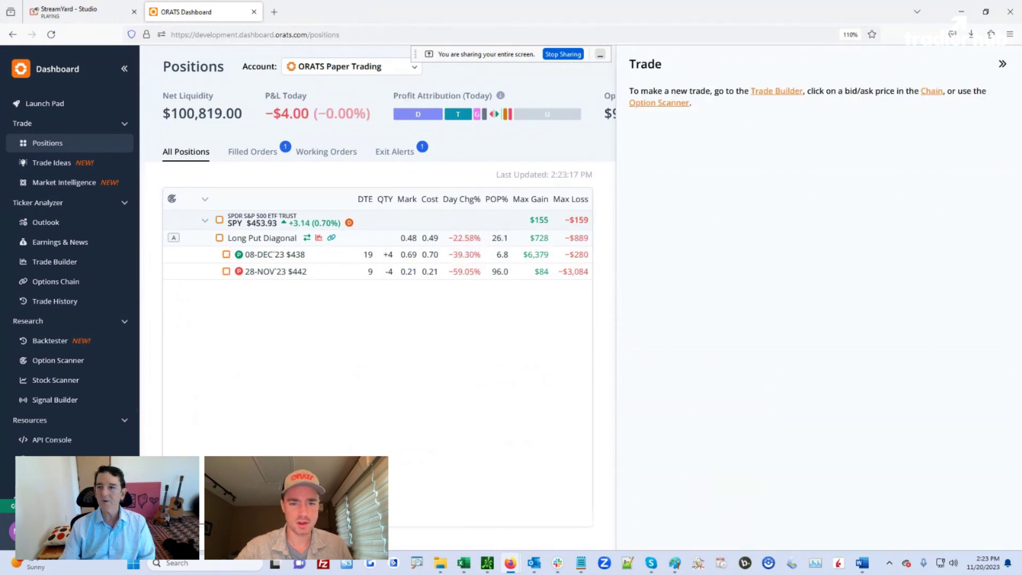
pyautogui.click(1002, 64)
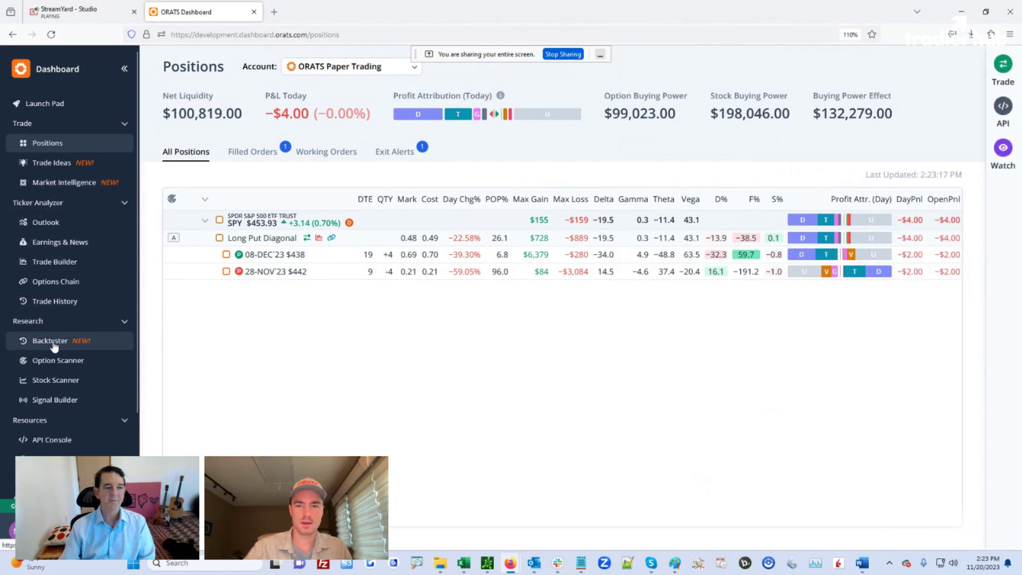
# Open the Backtester, clear all filters on the SPY Long Put Calendar backtests and reset the page zoom to 100%.
pyautogui.click(47, 166)
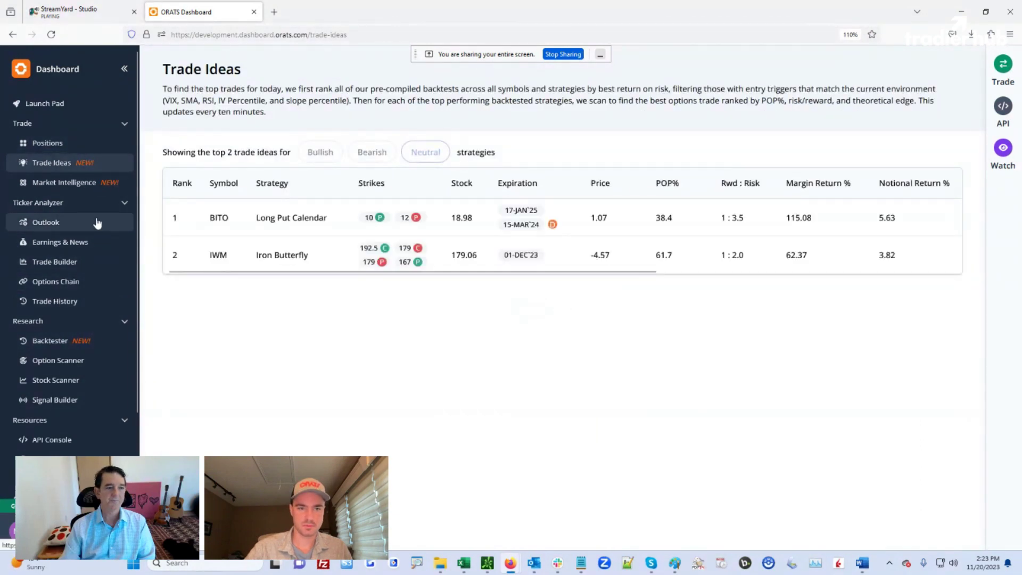
pyautogui.click(50, 341)
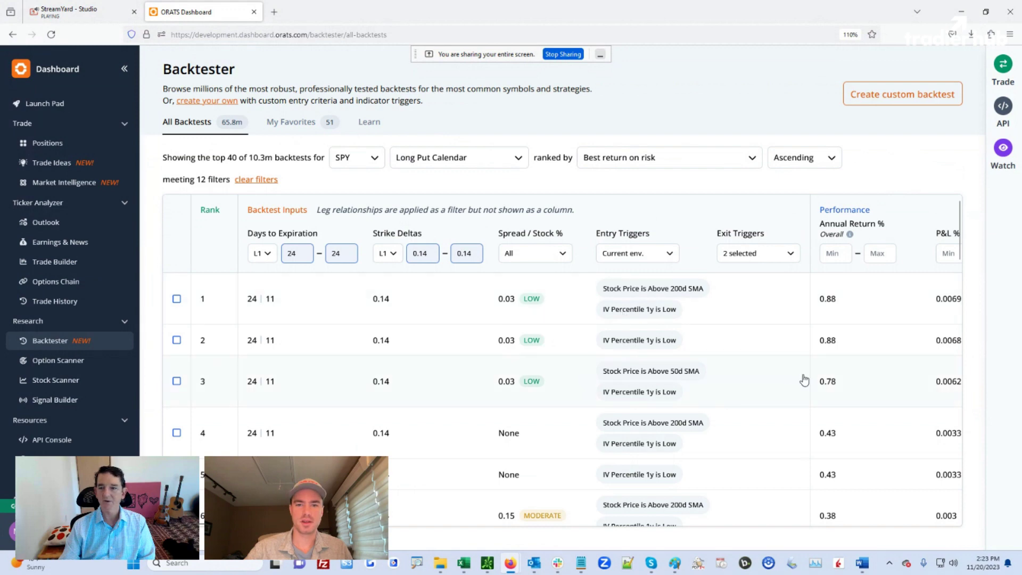
pyautogui.scroll(-2, 803, 383)
pyautogui.hotkey('ctrl', '-')
pyautogui.hotkey('ctrl', '-')
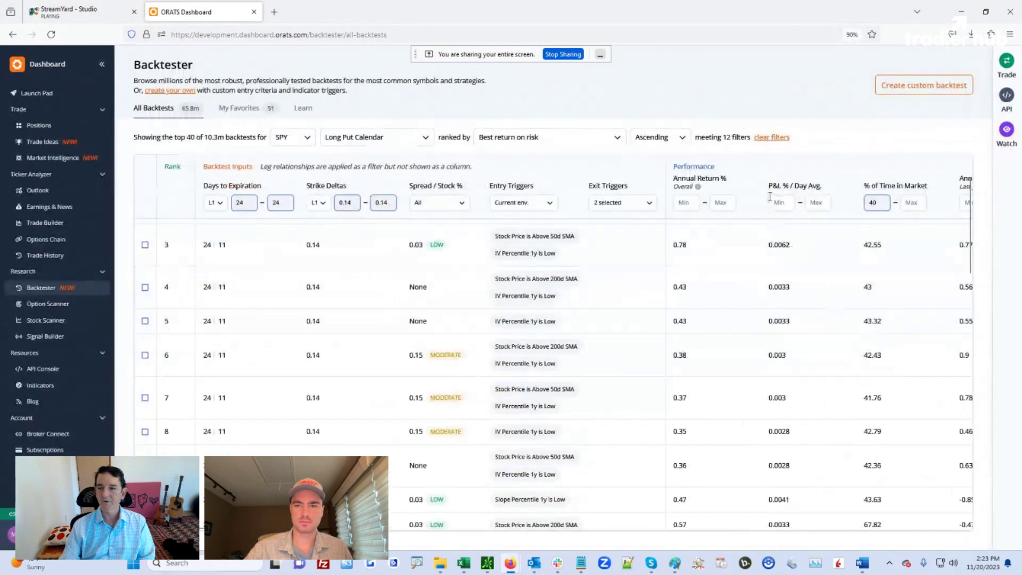
pyautogui.click(770, 138)
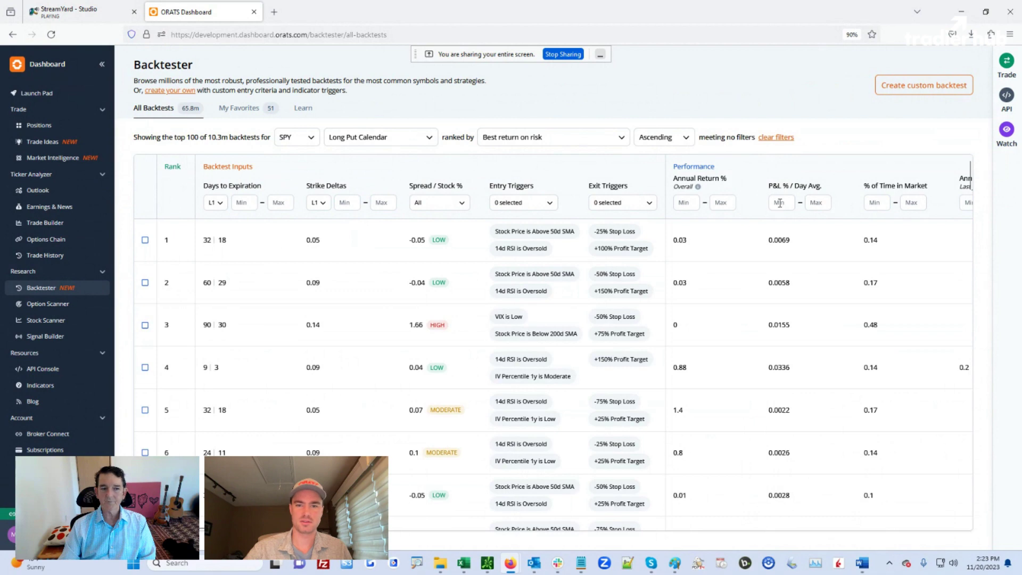
pyautogui.hotkey('ctrl', '0')
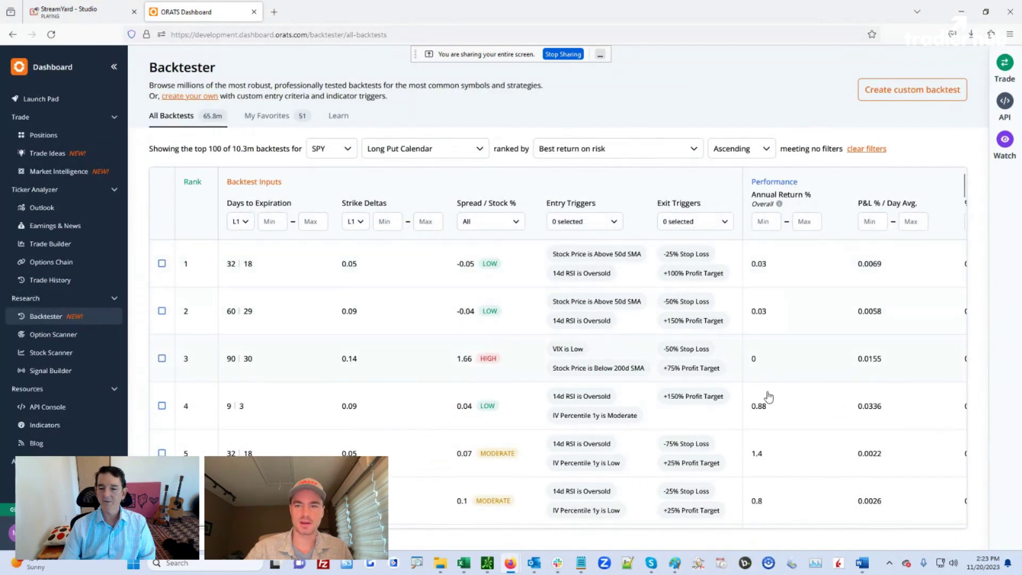
pyautogui.moveTo(740, 529)
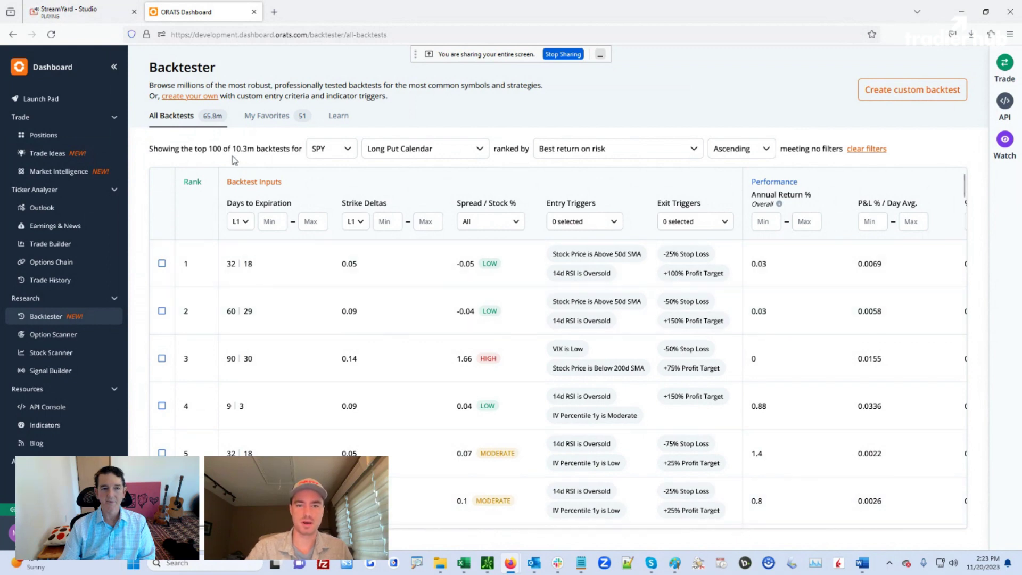
pyautogui.moveTo(232, 150); pyautogui.dragTo(251, 151)
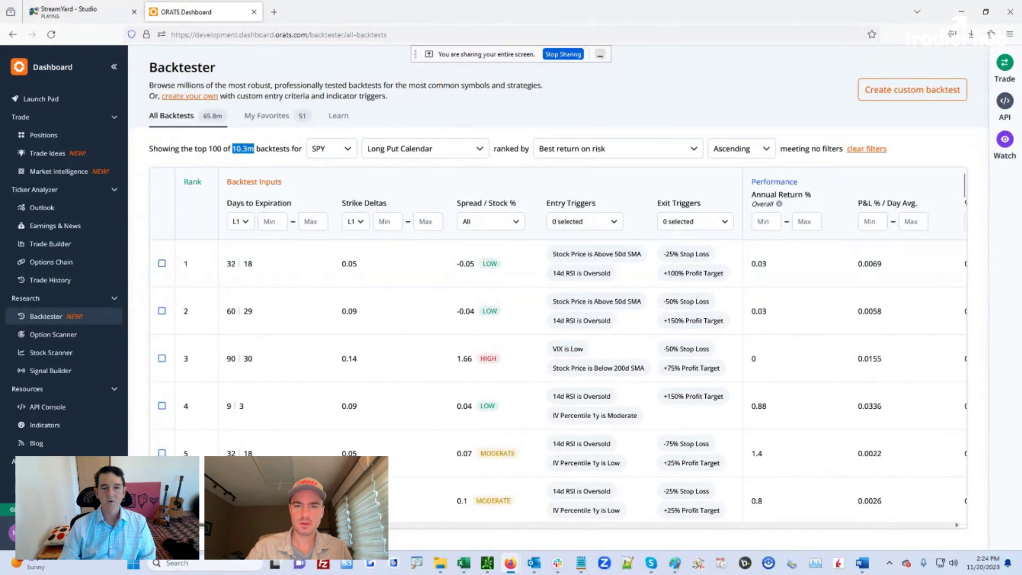
# Filter the backtests to a minimum of 40 for % of Time in Market and dismiss the meeting notification.
pyautogui.hscroll(6, 557, 346)
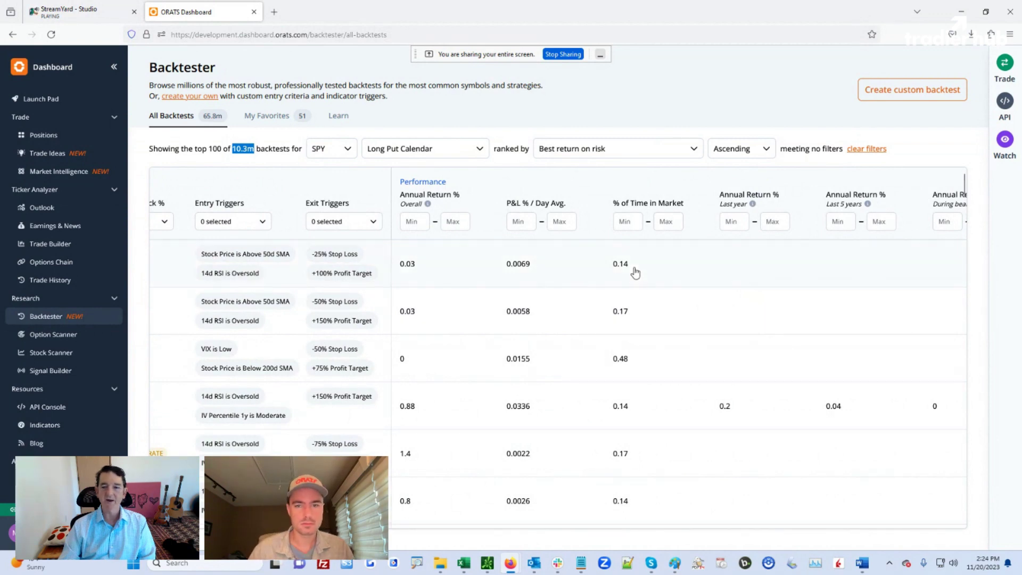
pyautogui.click(631, 218)
pyautogui.write('40')
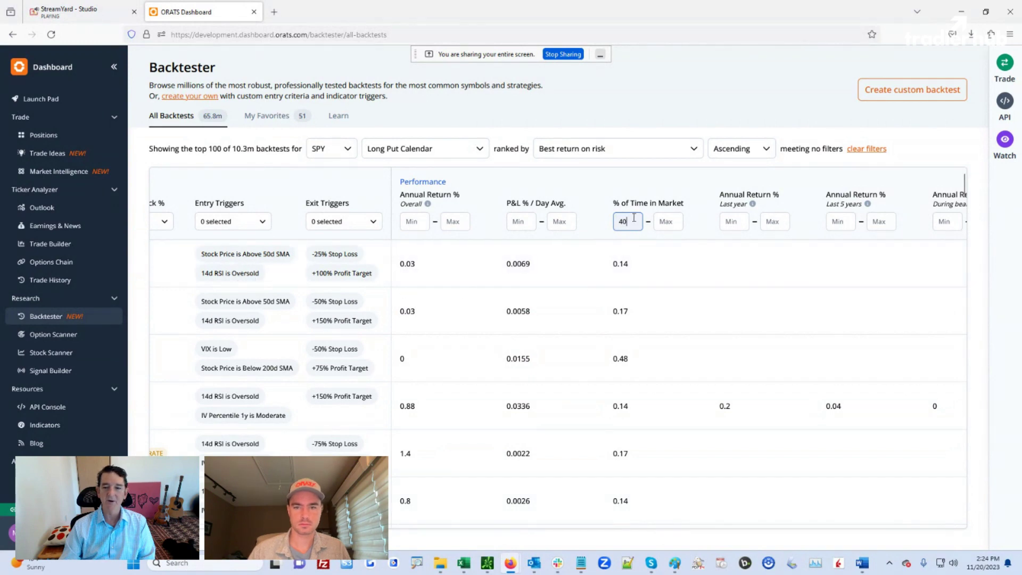
pyautogui.moveTo(298, 377); pyautogui.dragTo(193, 383)
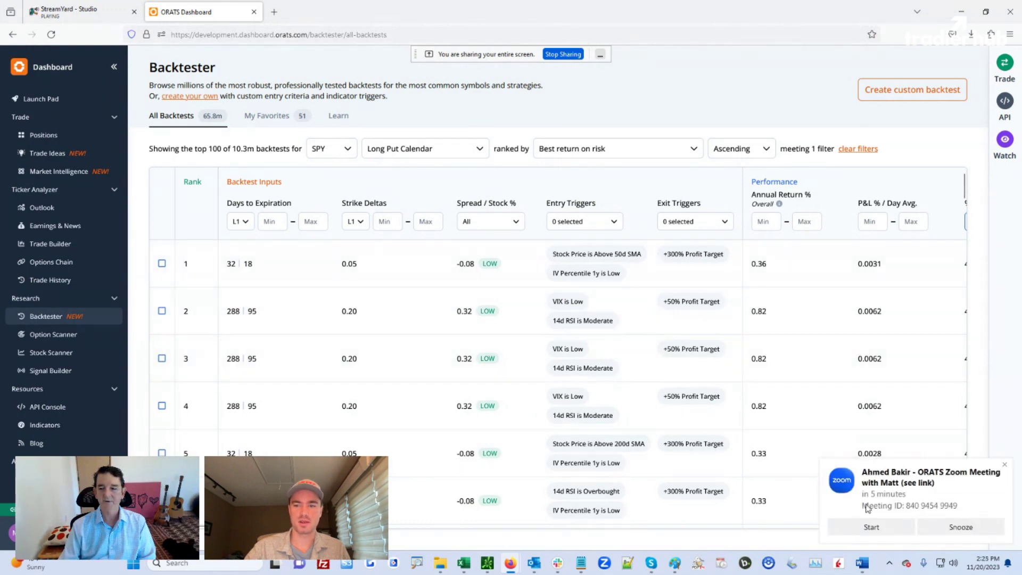
pyautogui.click(1005, 463)
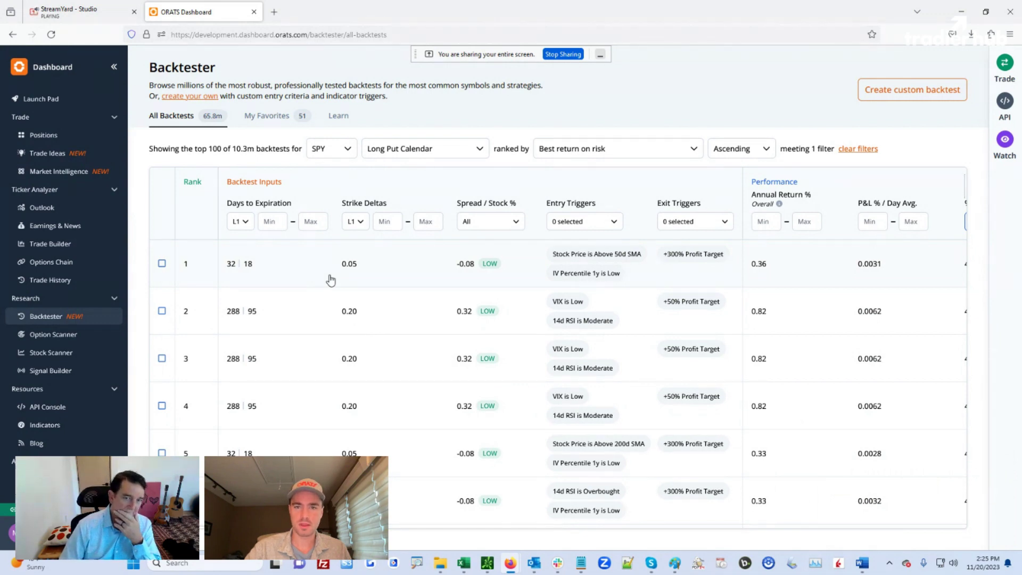
# Review the ranking criteria for the SPY Long Put Calendar backtests and rank them by Sharpe Ratio.
pyautogui.click(693, 153)
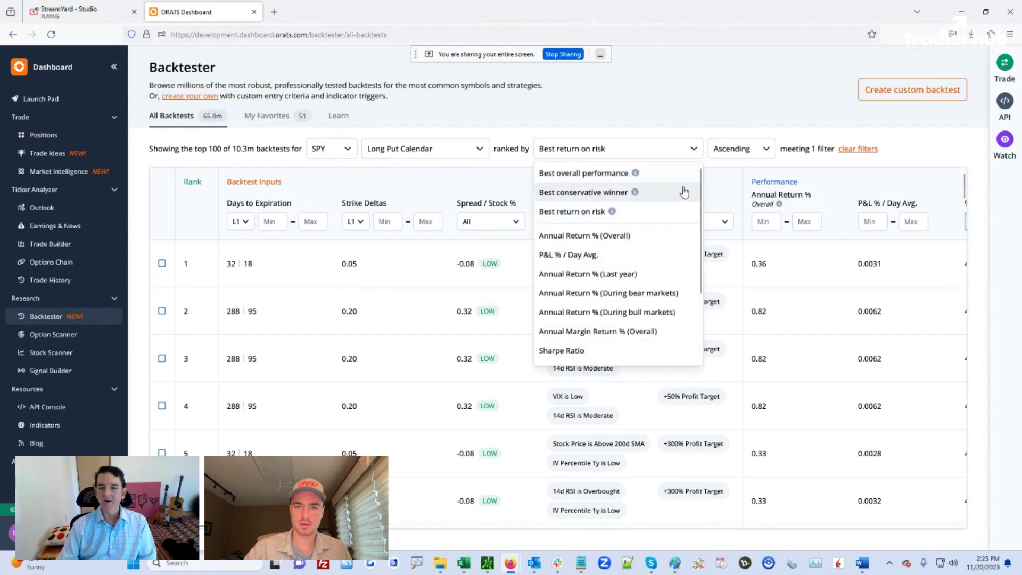
pyautogui.moveTo(613, 213)
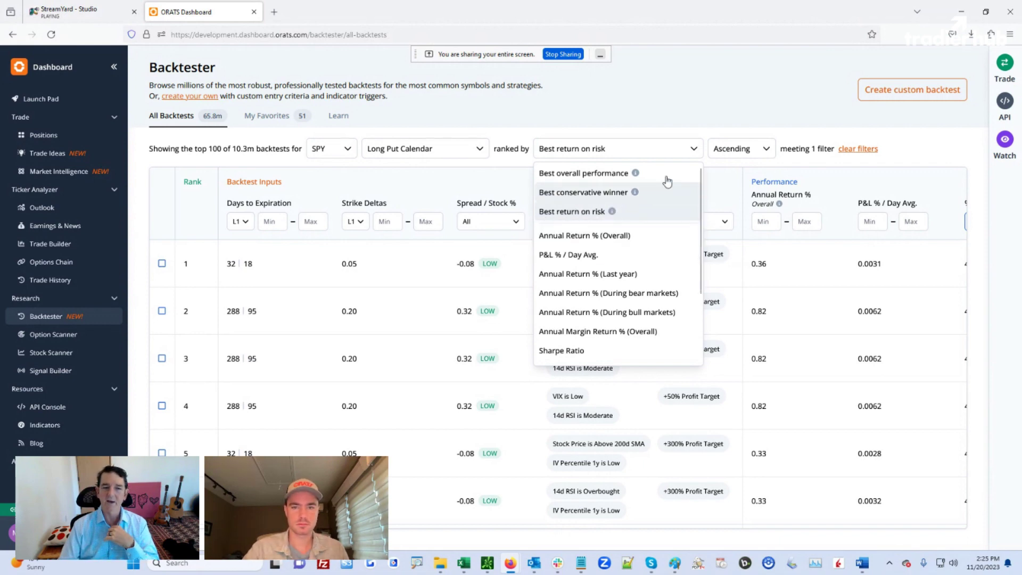
pyautogui.click(736, 79)
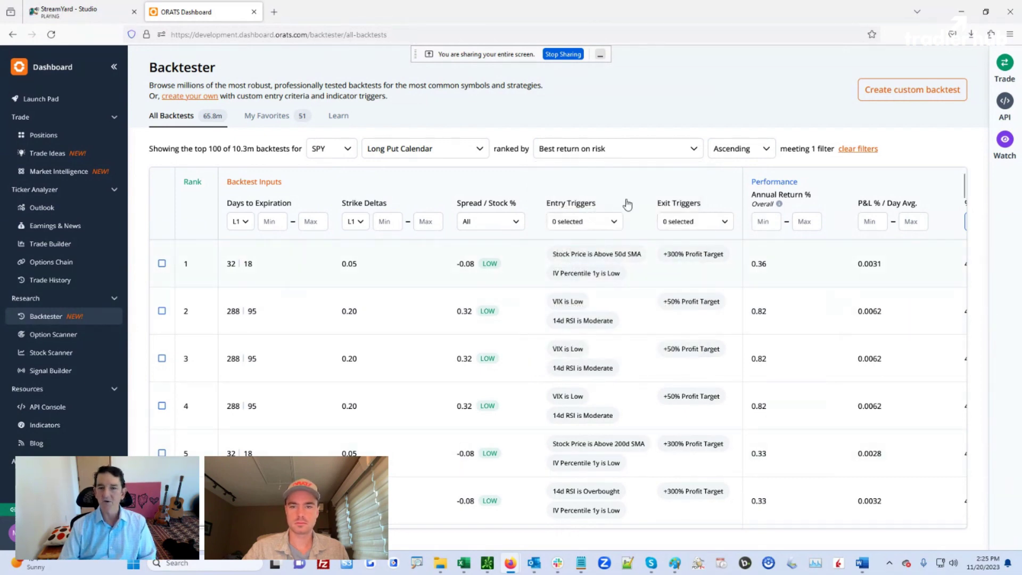
pyautogui.click(695, 150)
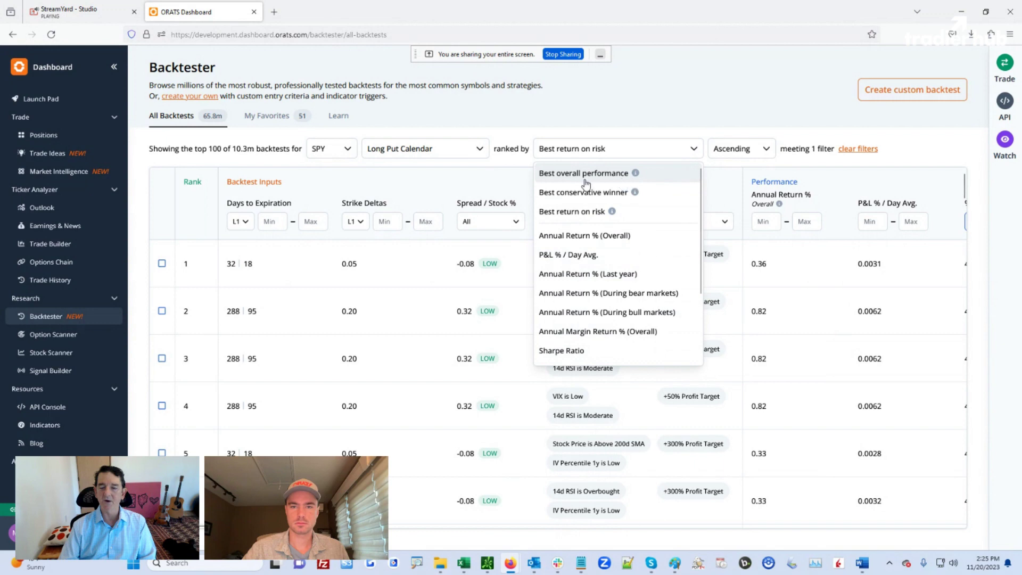
pyautogui.moveTo(635, 175)
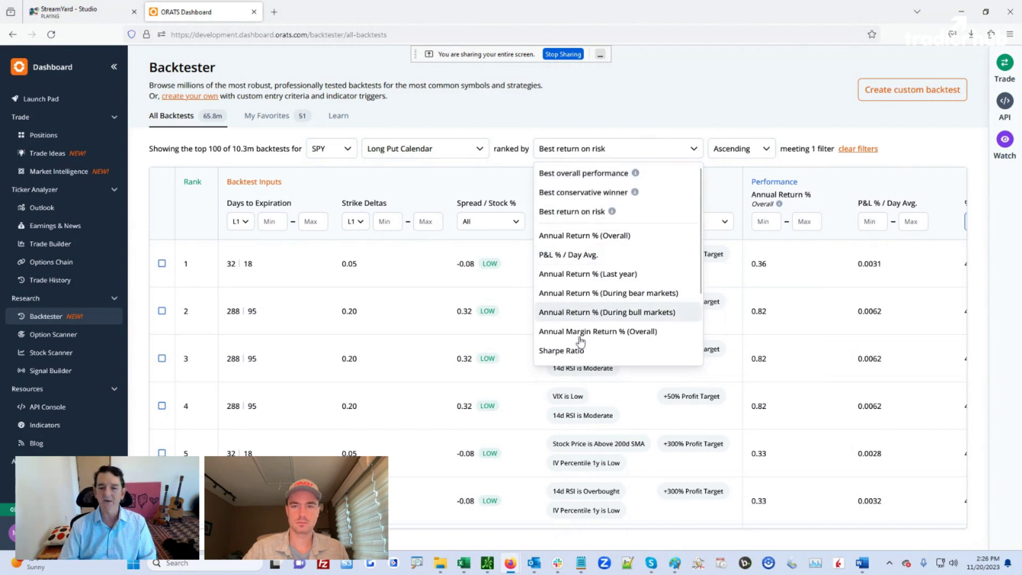
pyautogui.click(571, 351)
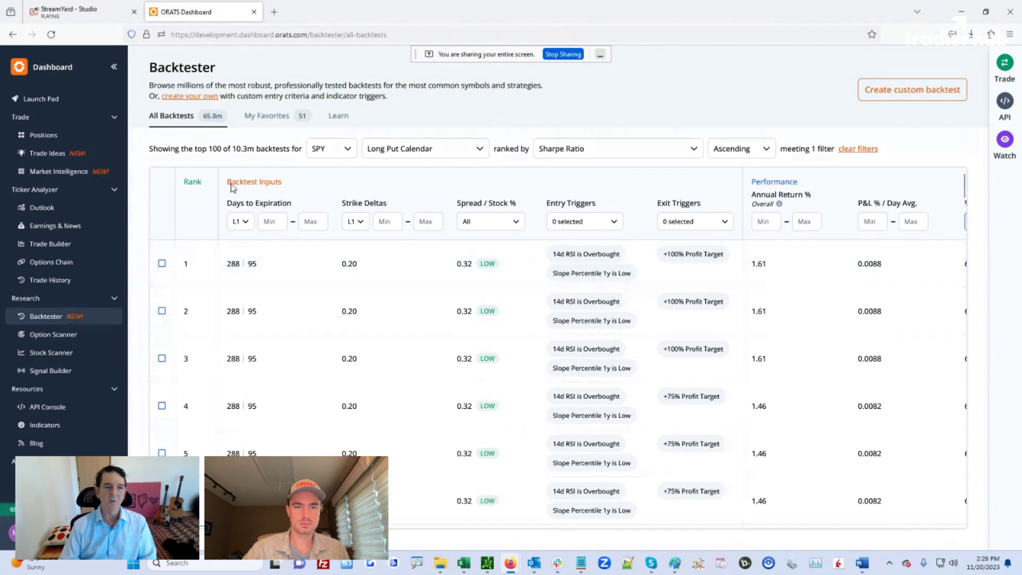
# Limit the first leg's days to expiration to a maximum of 50 and check the filtered backtests' performance columns.
pyautogui.click(310, 223)
pyautogui.write('50')
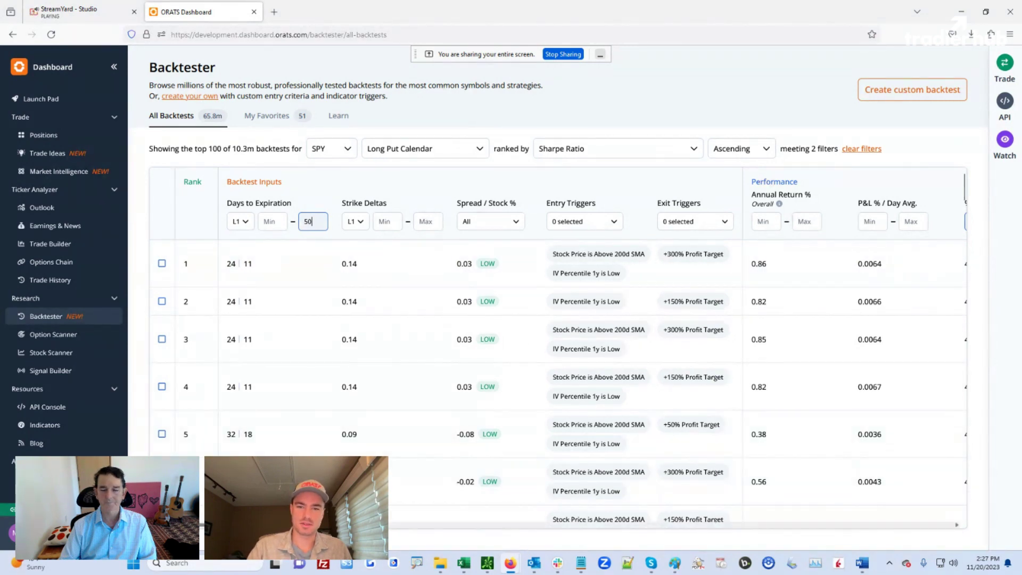
pyautogui.hscroll(3, 670, 466)
pyautogui.hscroll(8, 557, 346)
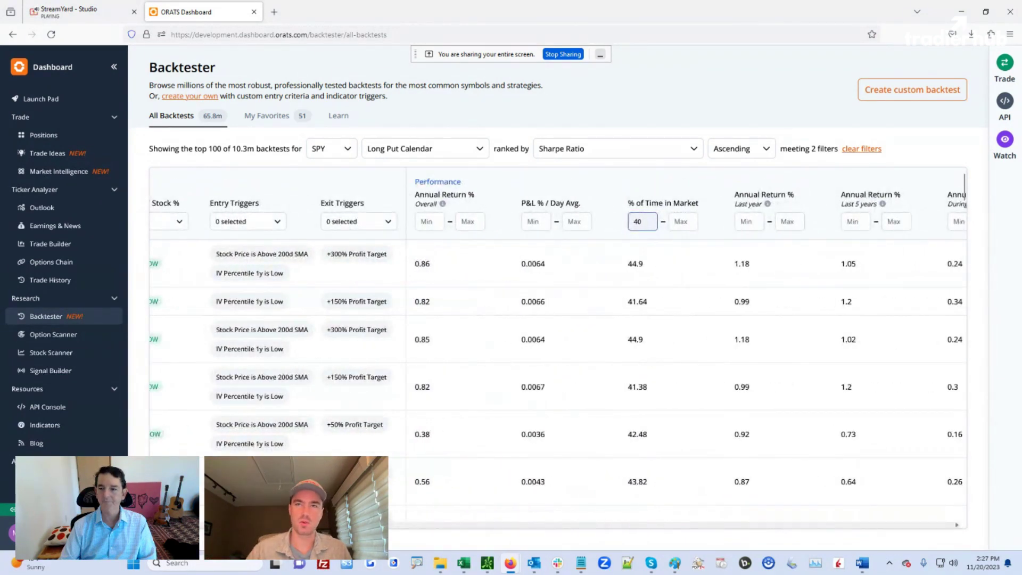
pyautogui.hscroll(-10, 557, 346)
pyautogui.click(313, 221)
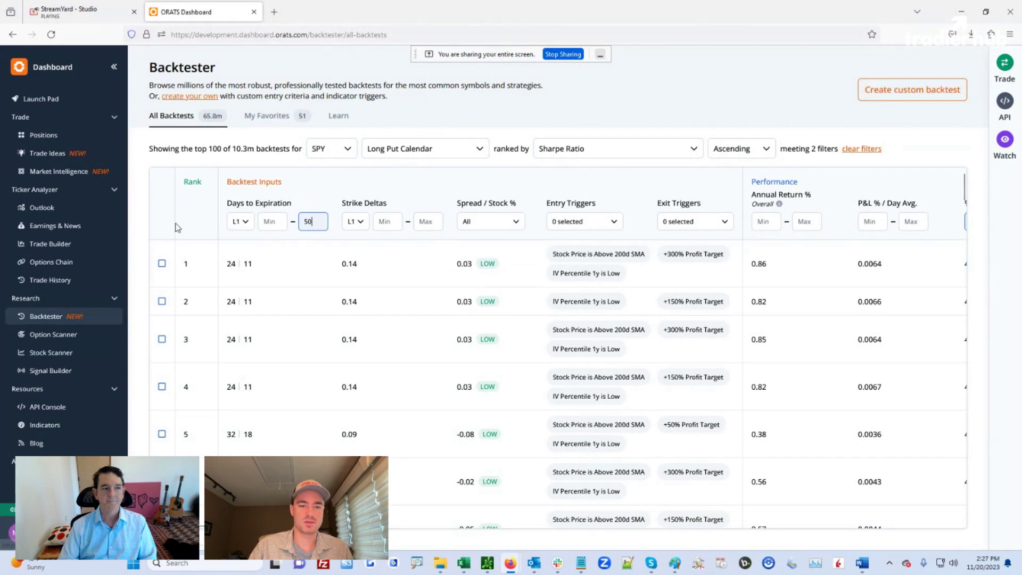
# Open the Trade Ideas page to view the top neutral strategies.
pyautogui.click(47, 153)
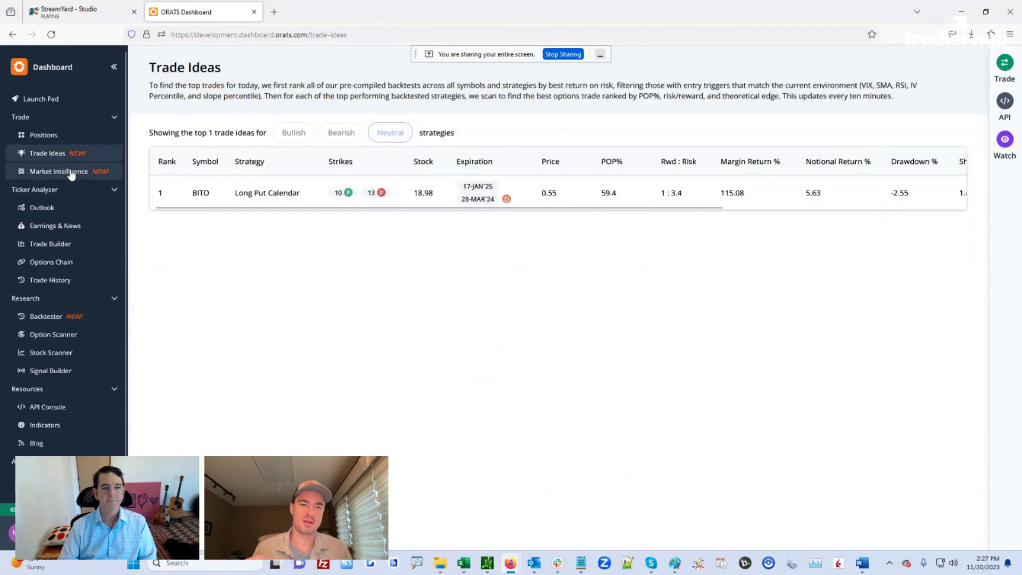